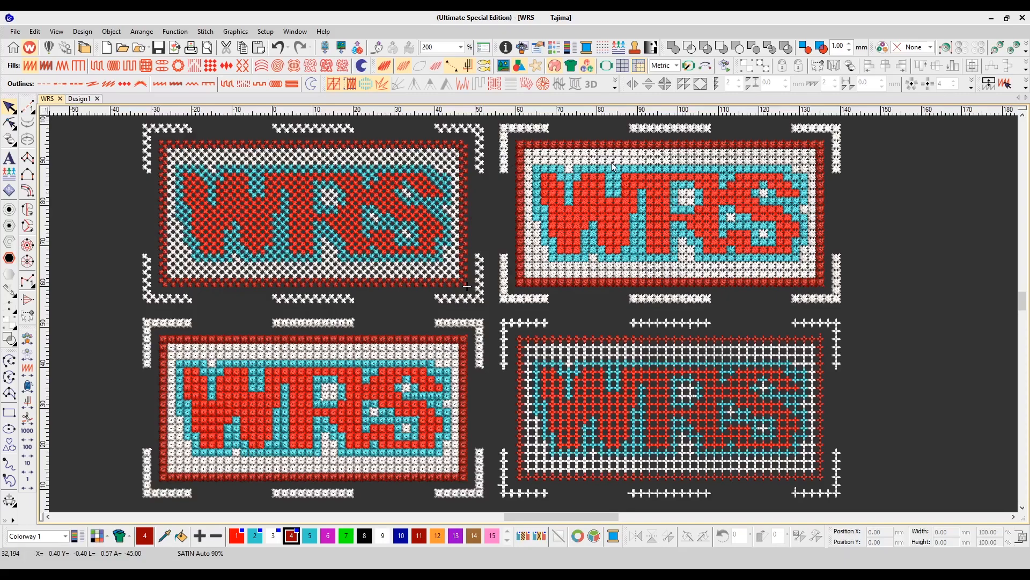
- Examine the four WRS cross stitch samples one after another at close range and as a whole
key("Num_Lock")
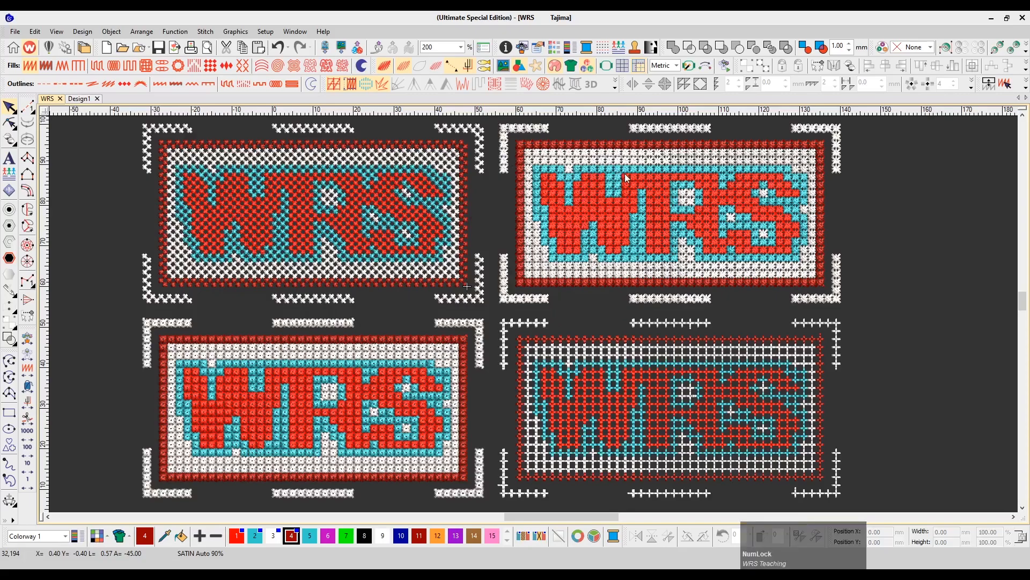
scroll(640, 182, "up", 2)
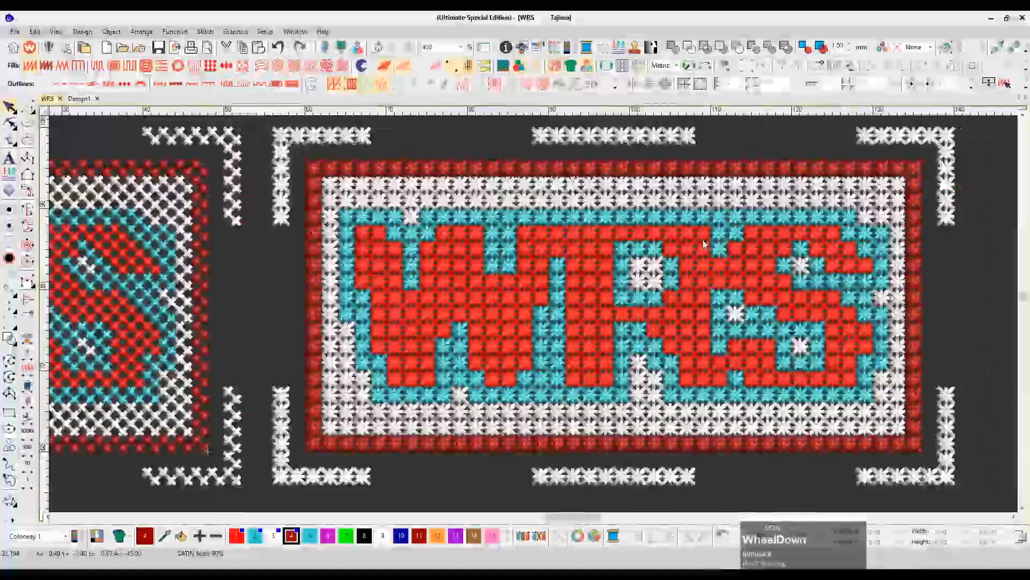
key("z")
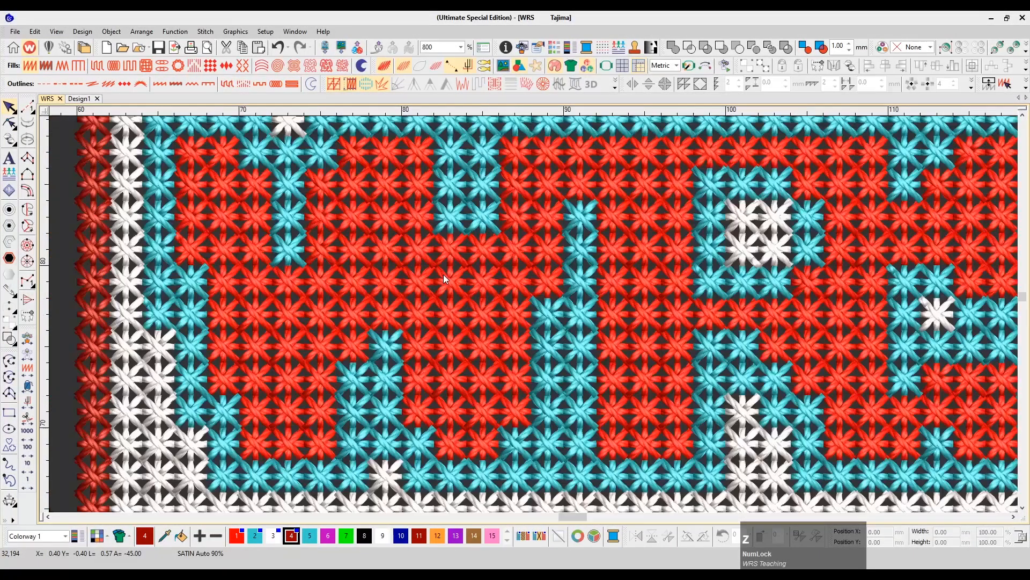
key("shift+z")
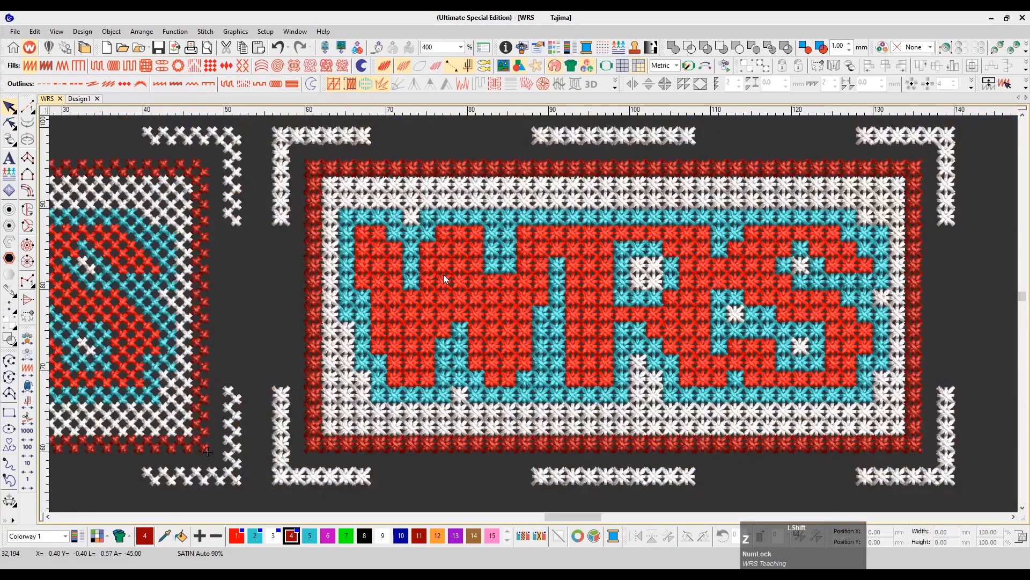
scroll(446, 275, "up", 3)
scroll(446, 275, "down", 3)
scroll(446, 275, "left", 3)
scroll(447, 275, "left", 3)
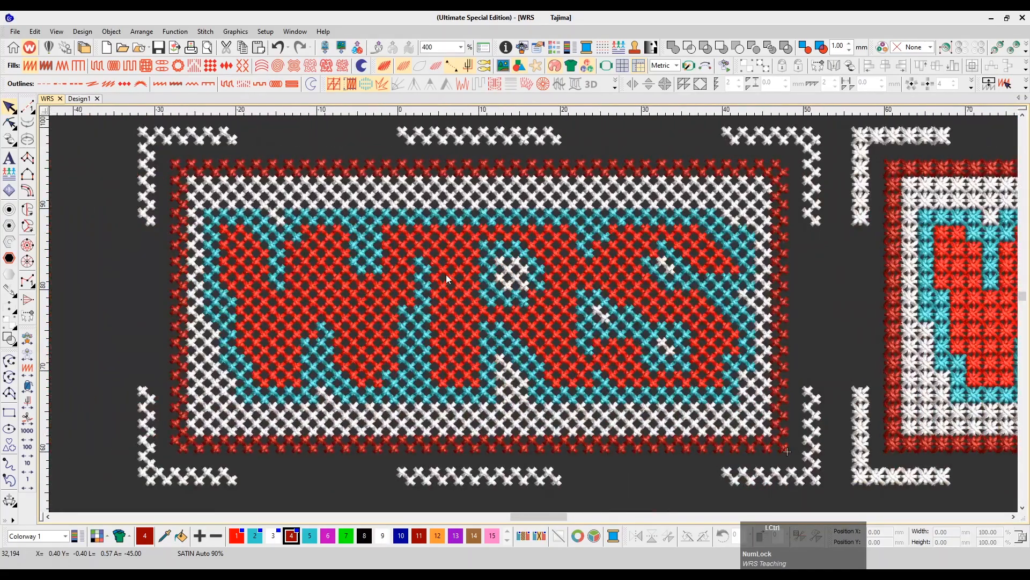
scroll(446, 275, "down", 5)
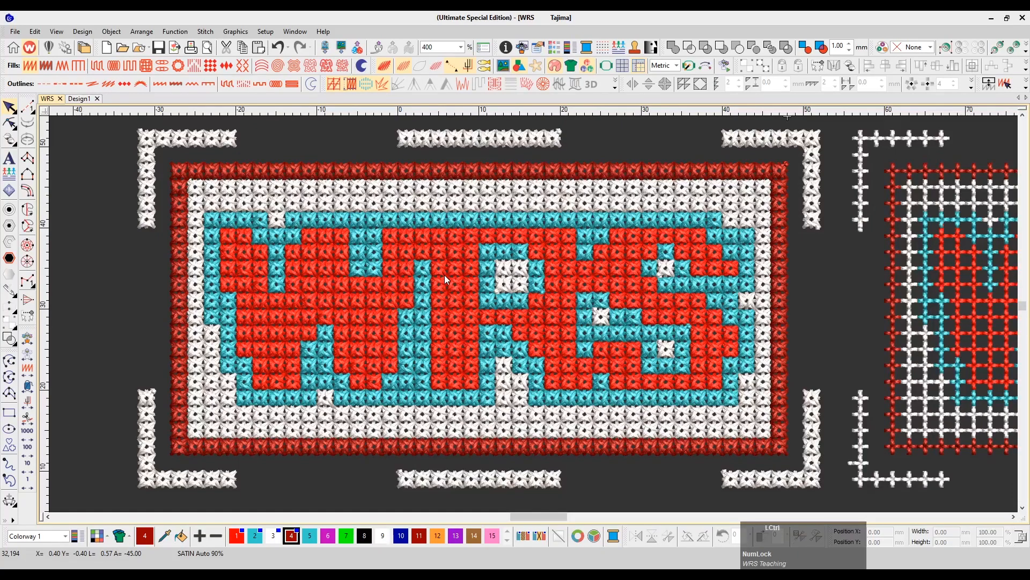
scroll(444, 275, "right", 8)
scroll(444, 279, "right", 3)
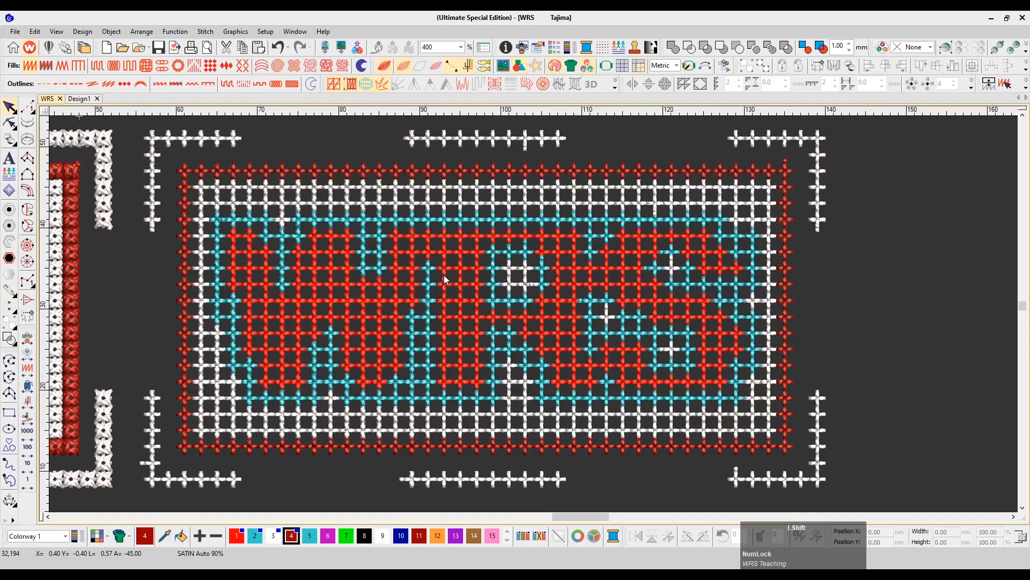
key("shift+z")
key("F2")
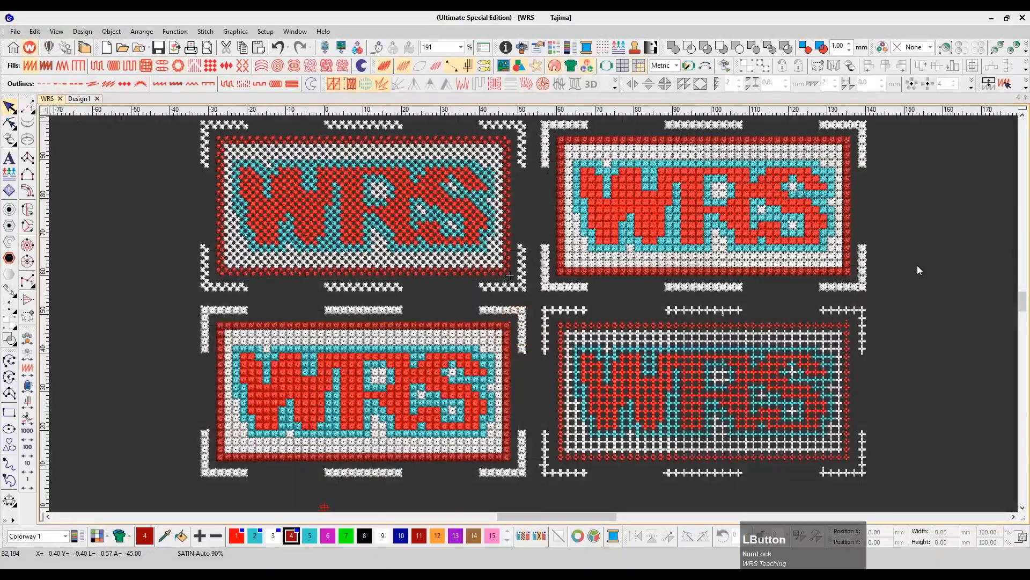
key("shift")
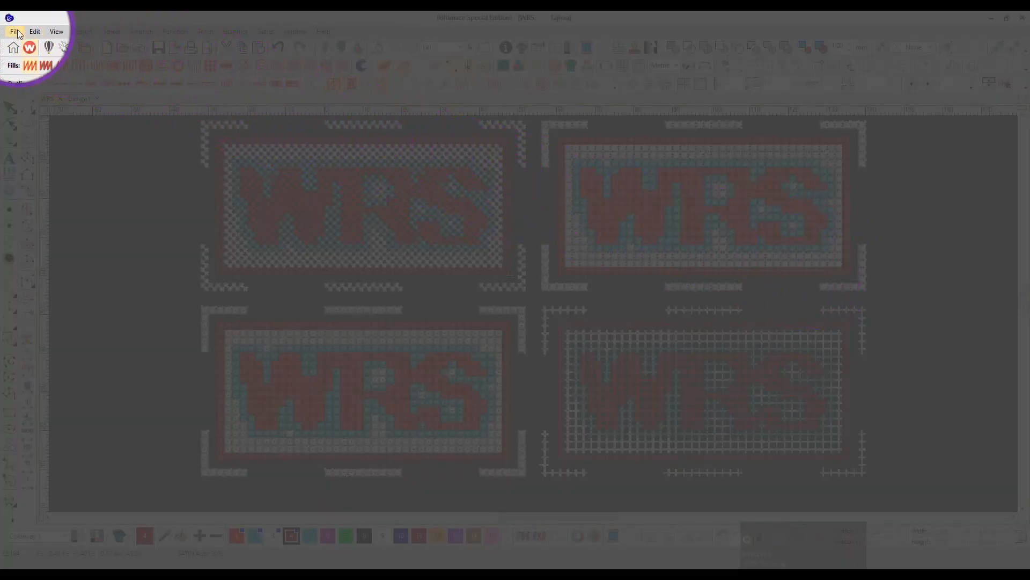
- Open the Cross Stitch program and add the lettering "WRS" to the empty design grid
left_click(16, 32)
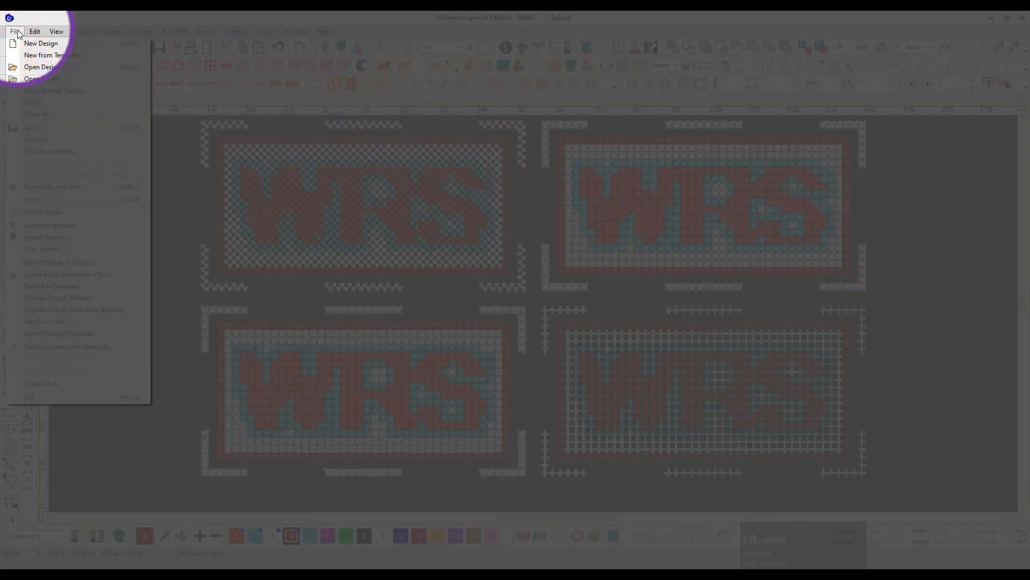
left_click(39, 384)
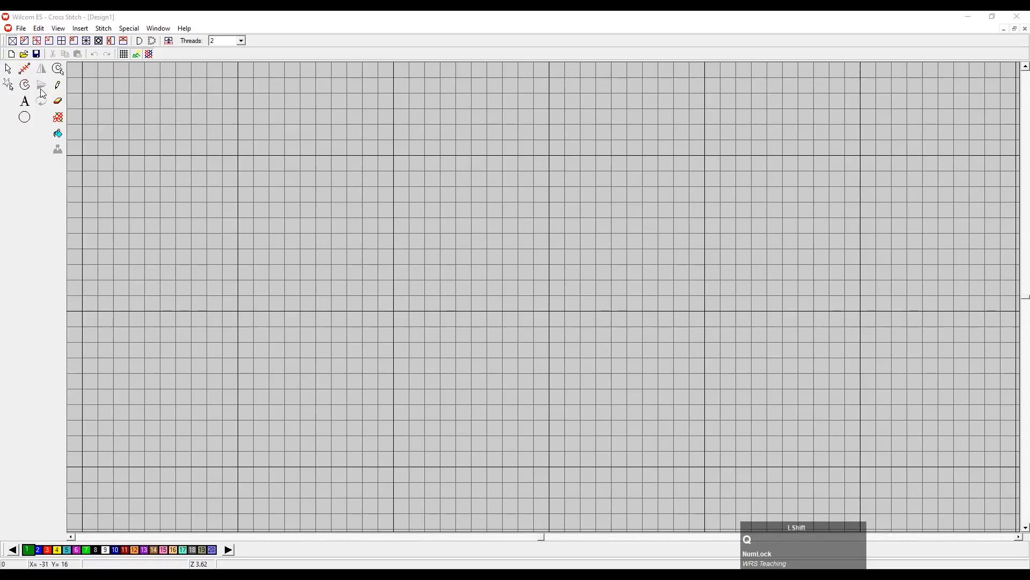
left_click(26, 103)
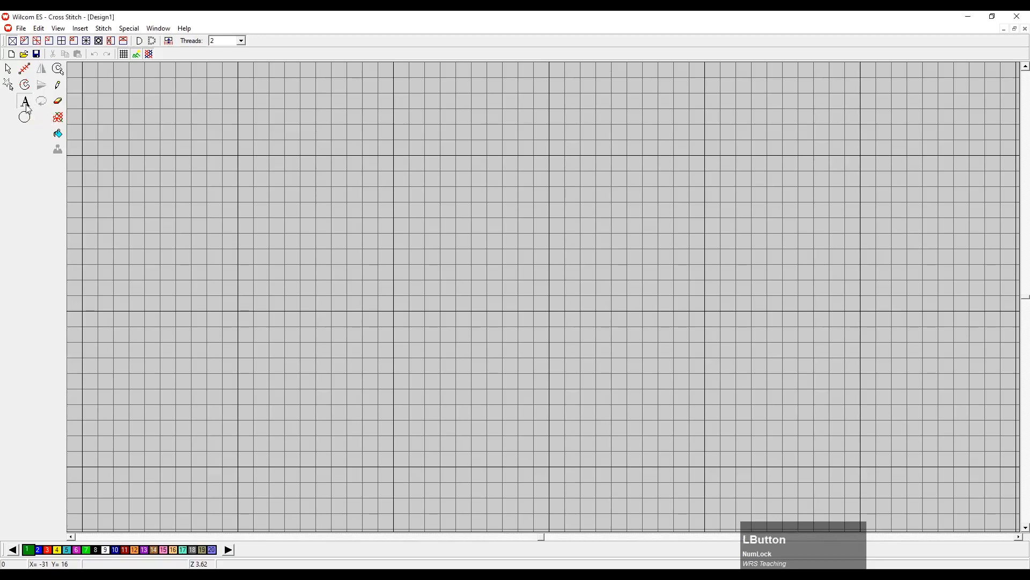
left_click(392, 312)
type("WRS")
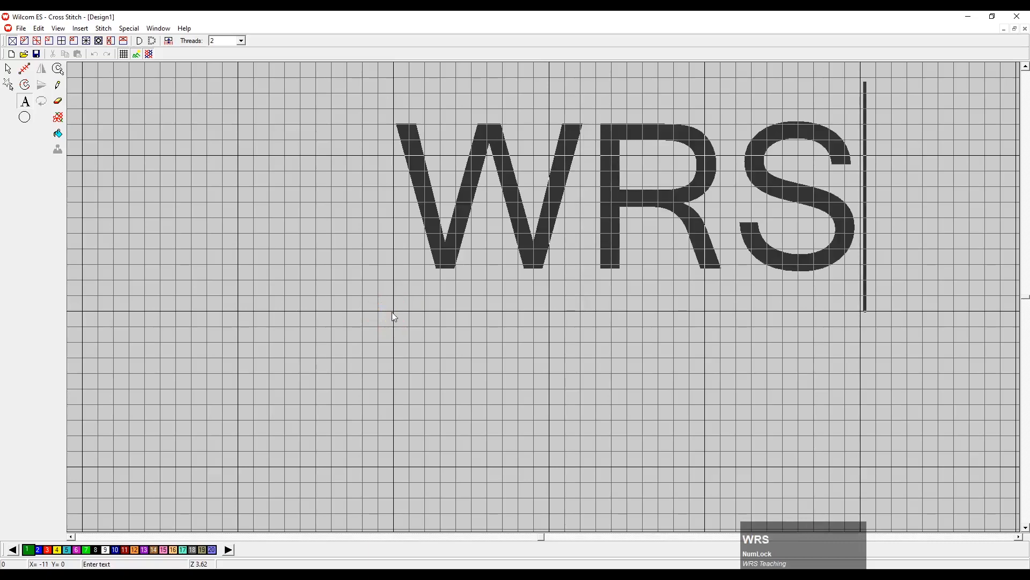
key("KP_Enter")
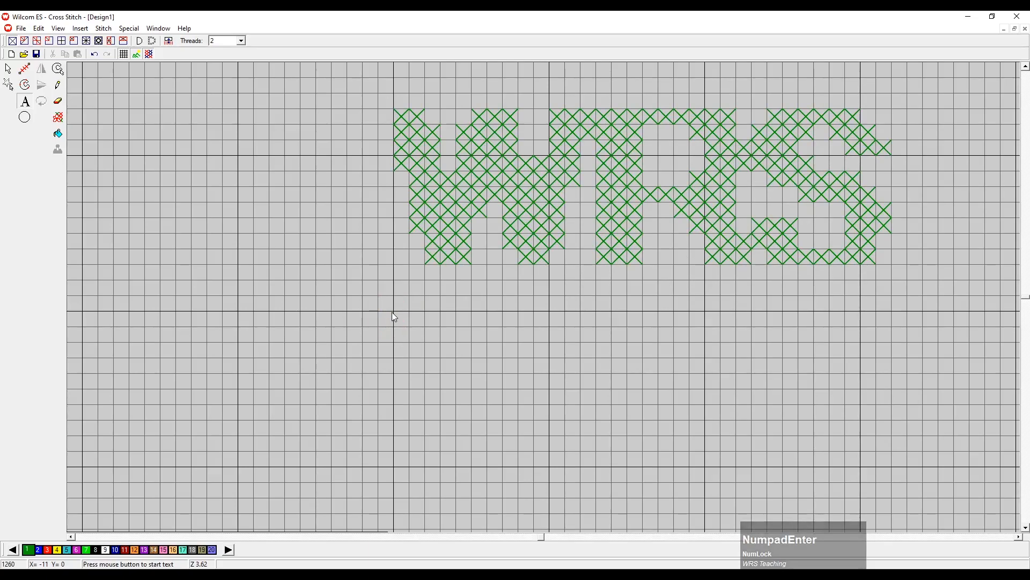
- Select the whole WRS lettering and move it about 8 grid cells down towards the middle of the grid
left_click(8, 69)
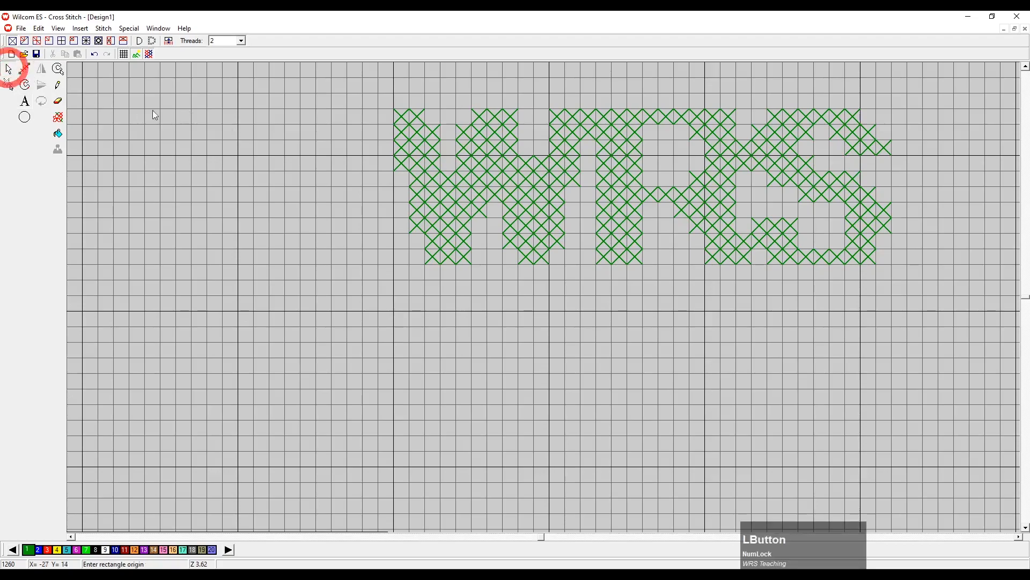
left_click_drag(481, 168, 932, 318)
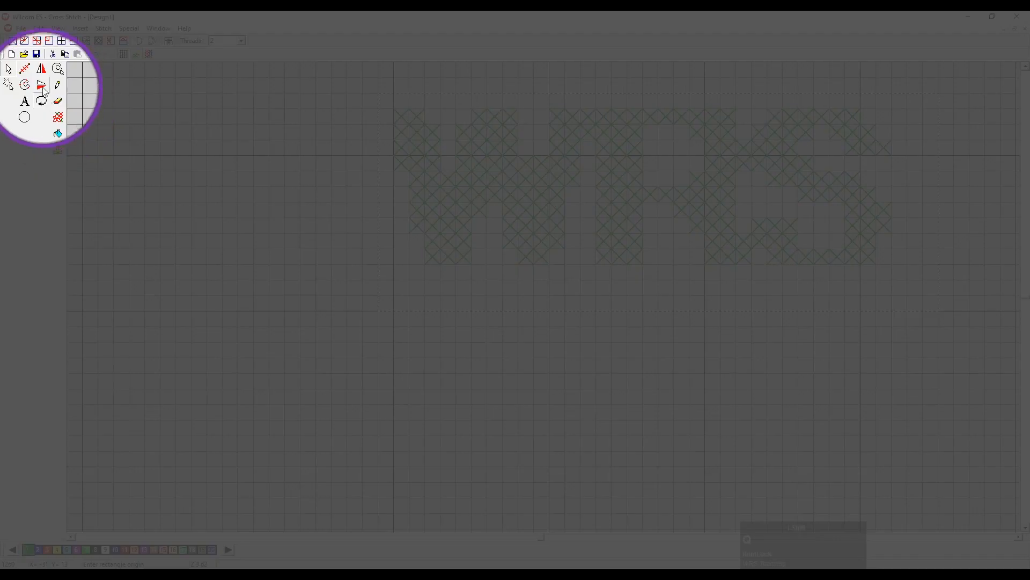
left_click(9, 70)
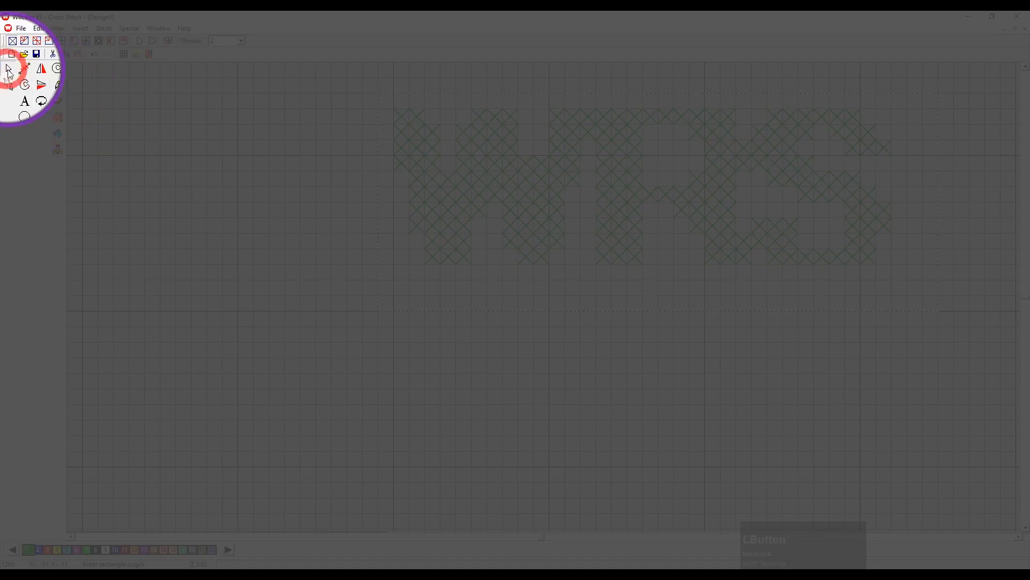
left_click_drag(377, 85, 953, 326)
key("q")
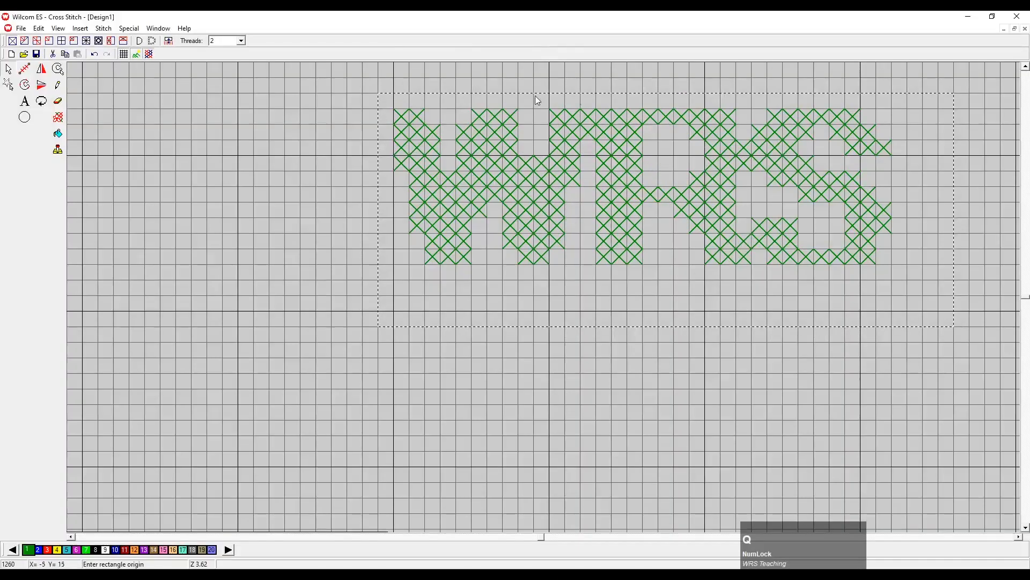
key("q")
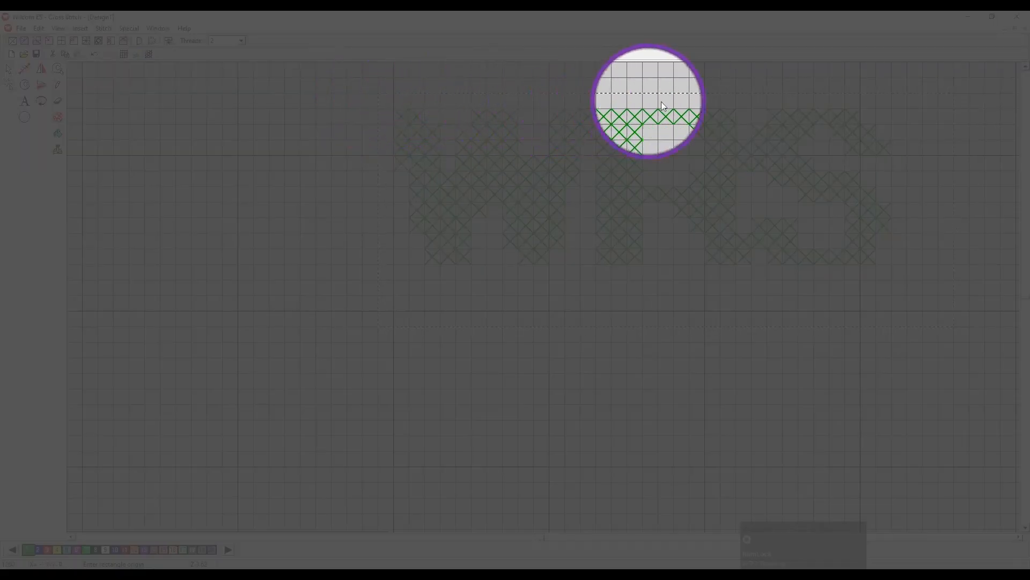
key("q")
left_click_drag(706, 200, 698, 318)
left_click(1019, 536)
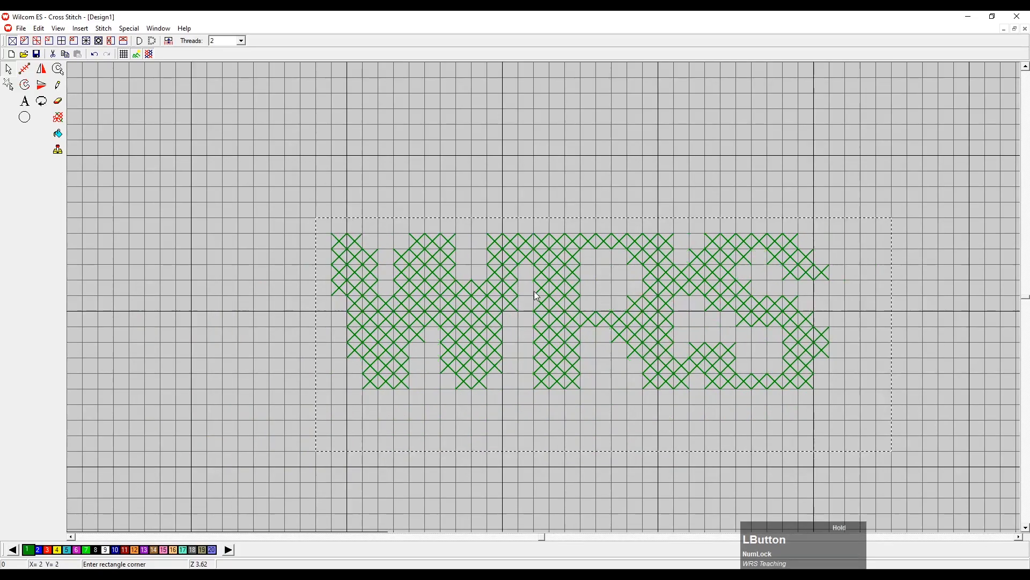
left_click(949, 276)
left_click(1020, 536)
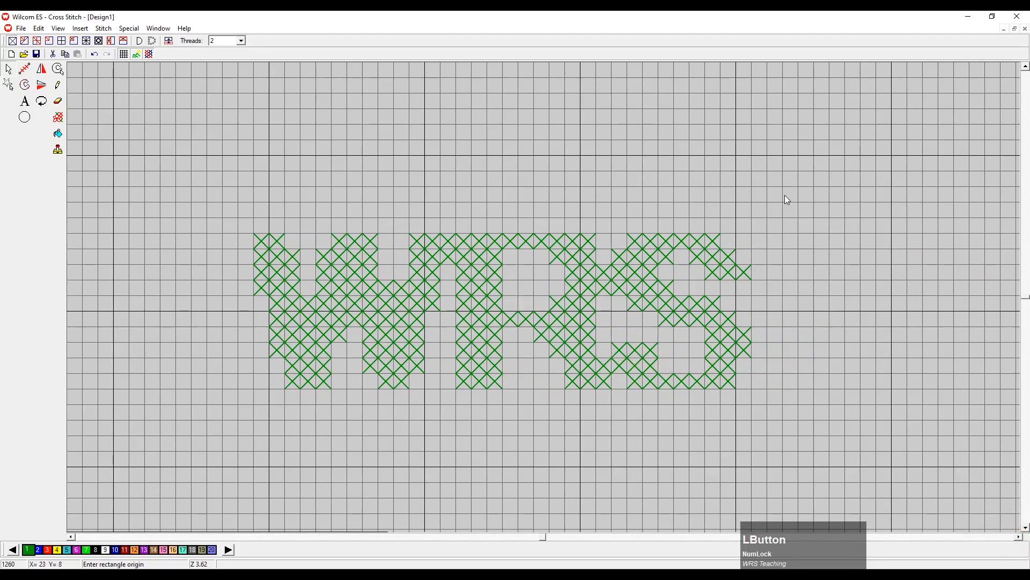
- Recolor the entire WRS lettering to red, color 3
left_click_drag(784, 202, 222, 419)
left_click(48, 549)
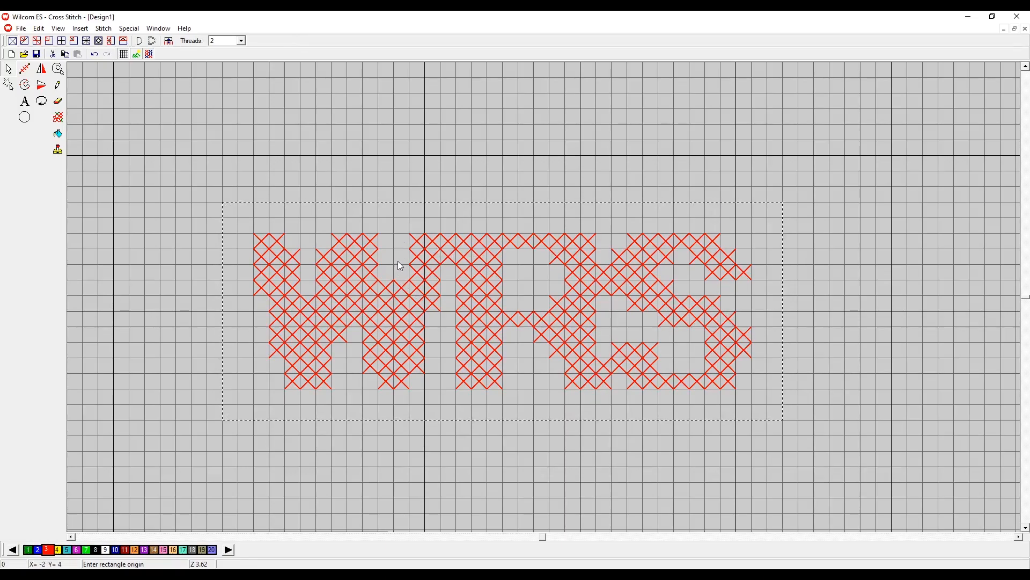
left_click(824, 237)
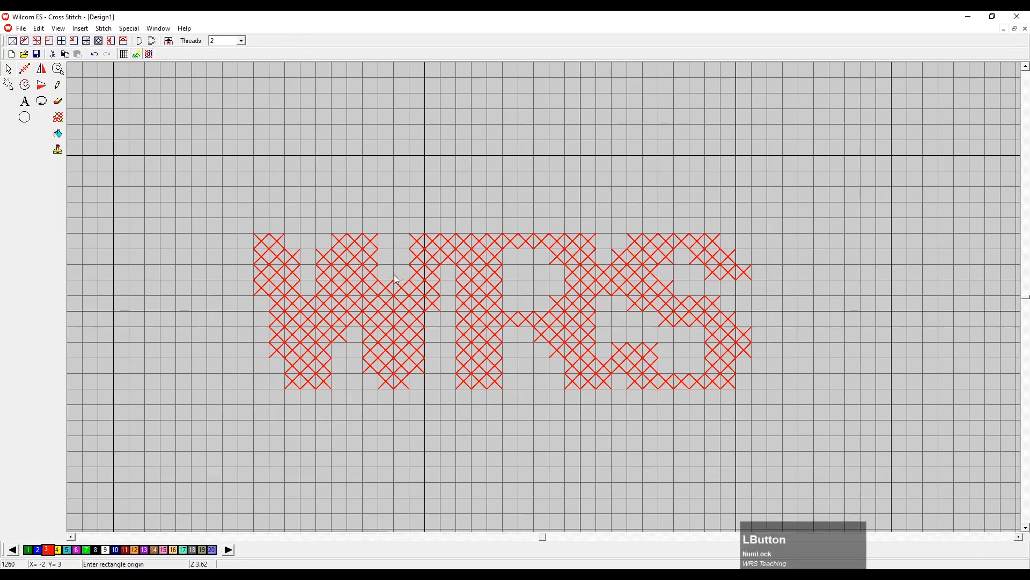
left_click_drag(219, 197, 849, 468)
left_click(129, 110)
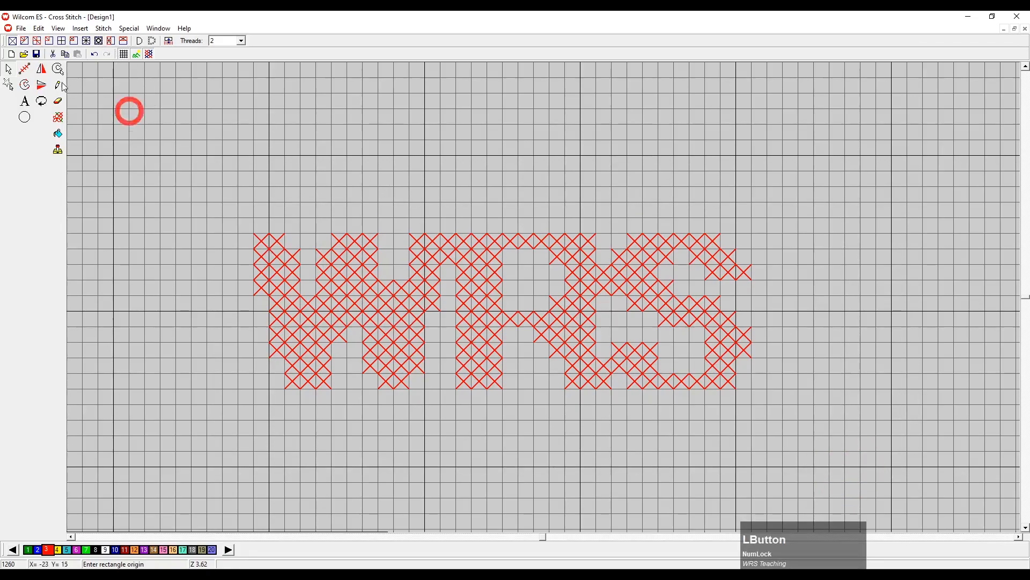
- Try out red French Knot stitches with the pencil in a strip above the lettering and delete them
left_click(99, 42)
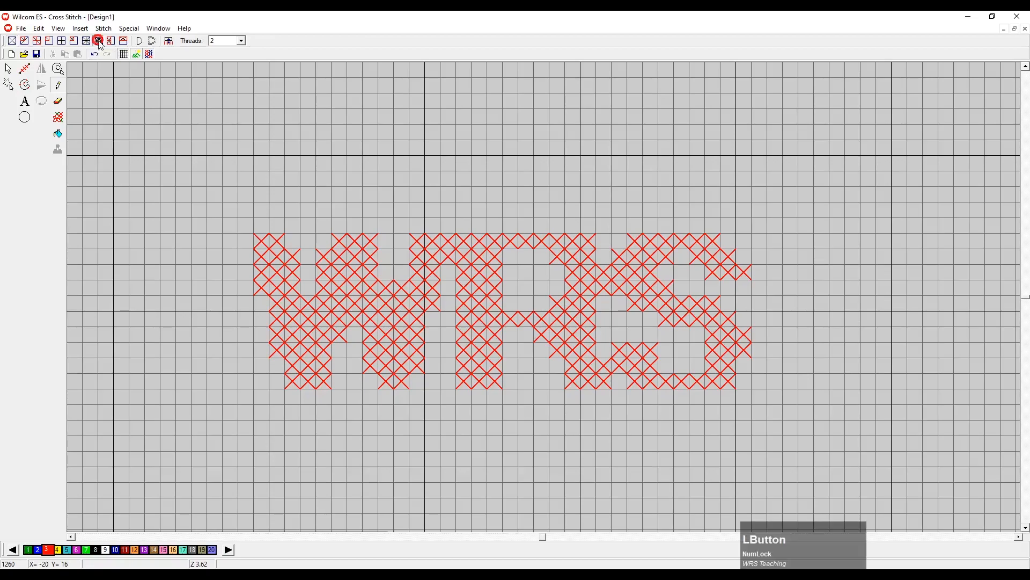
mouse_move(301, 153)
left_mouse_down()
mouse_move(557, 161)
mouse_move(295, 166)
mouse_move(440, 169)
left_mouse_up()
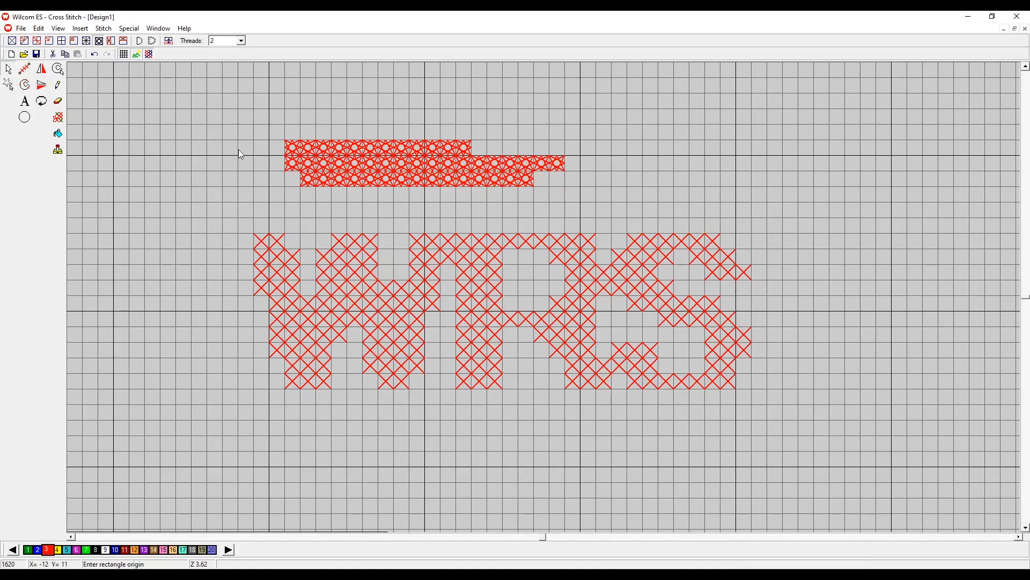
key("Escape")
left_click_drag(254, 124, 591, 200)
key("Delete")
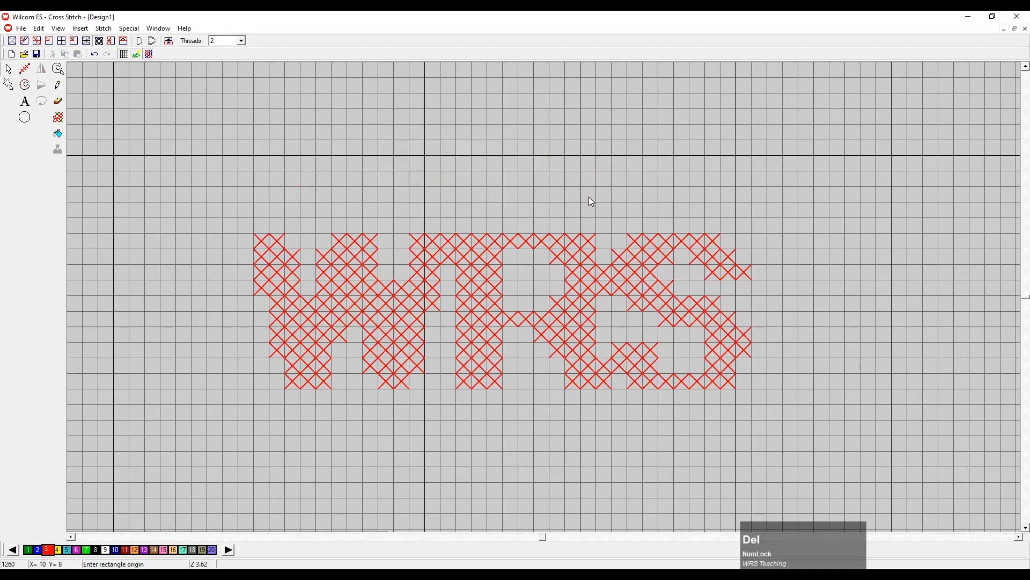
- Convert all stitches of the WRS lettering to the French Knot stitch type
left_click_drag(785, 210, 225, 419)
left_click(100, 42)
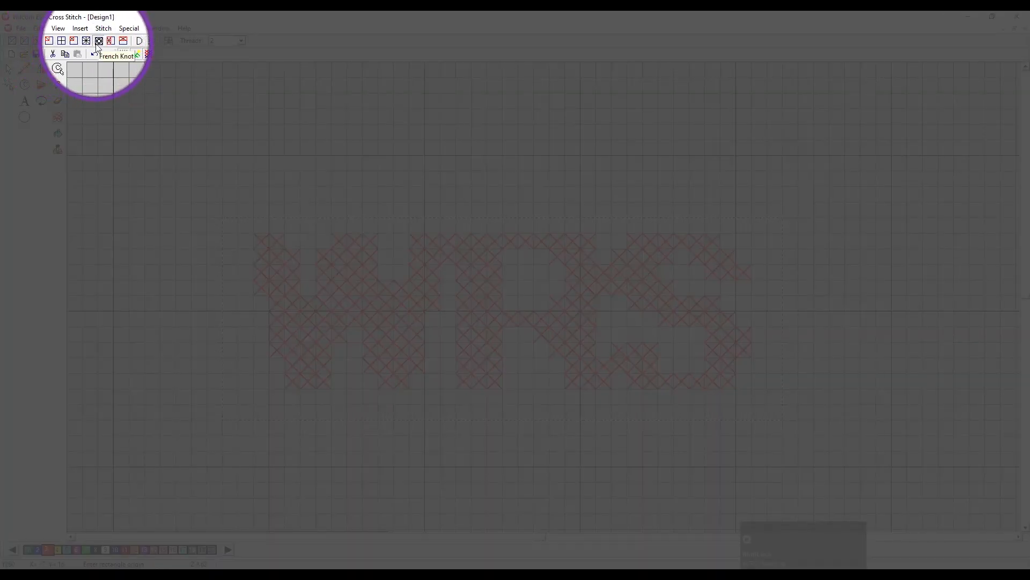
key("q")
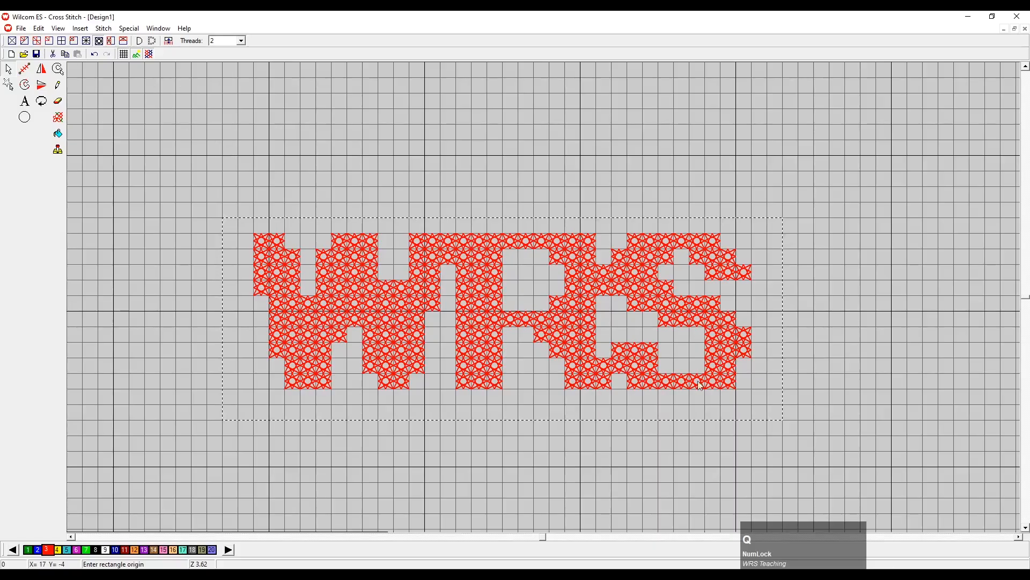
left_click(845, 282)
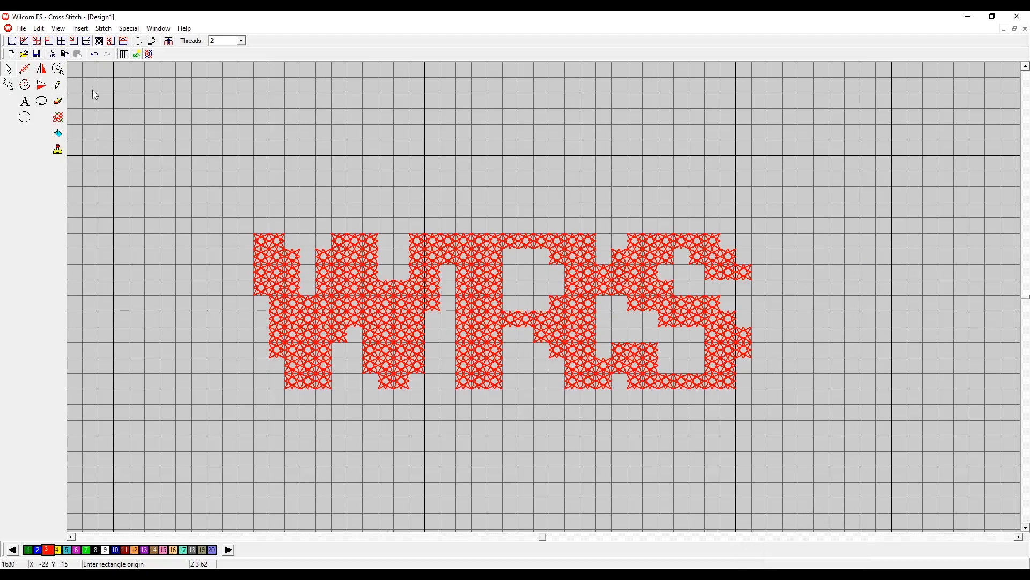
- Pencil a turquoise (color 5) French Knot outline down the W's outer side and along the bottom edges of the W and R
left_click(58, 85)
left_click(99, 41)
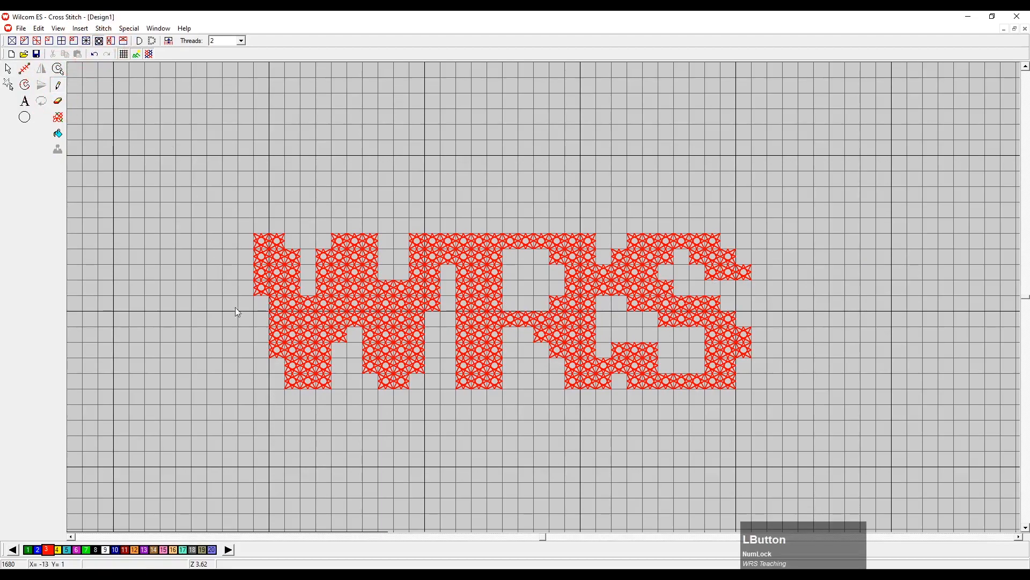
left_click(65, 551)
mouse_move(245, 239)
left_mouse_down()
mouse_move(248, 303)
mouse_move(263, 304)
mouse_move(259, 366)
mouse_move(272, 367)
mouse_move(275, 392)
mouse_move(334, 395)
mouse_move(355, 334)
mouse_move(357, 364)
left_mouse_up()
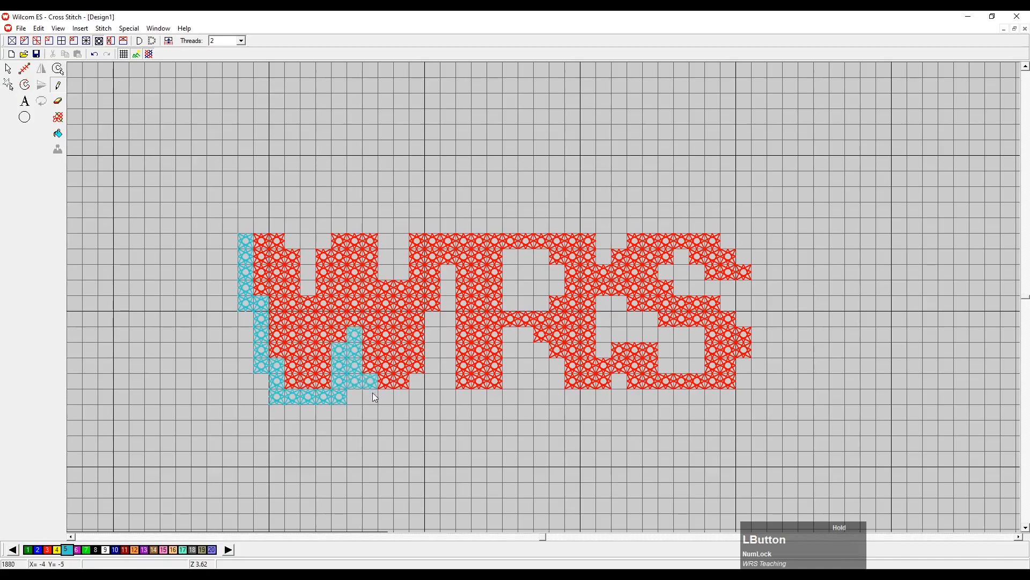
mouse_move(394, 402)
left_mouse_down()
mouse_move(352, 400)
mouse_move(408, 400)
mouse_move(414, 377)
mouse_move(431, 377)
mouse_move(356, 396)
mouse_move(437, 377)
mouse_move(434, 332)
mouse_move(452, 274)
mouse_move(452, 398)
mouse_move(426, 399)
mouse_move(483, 399)
left_mouse_up()
mouse_move(513, 390)
left_mouse_down()
mouse_move(511, 332)
mouse_move(528, 350)
left_mouse_up()
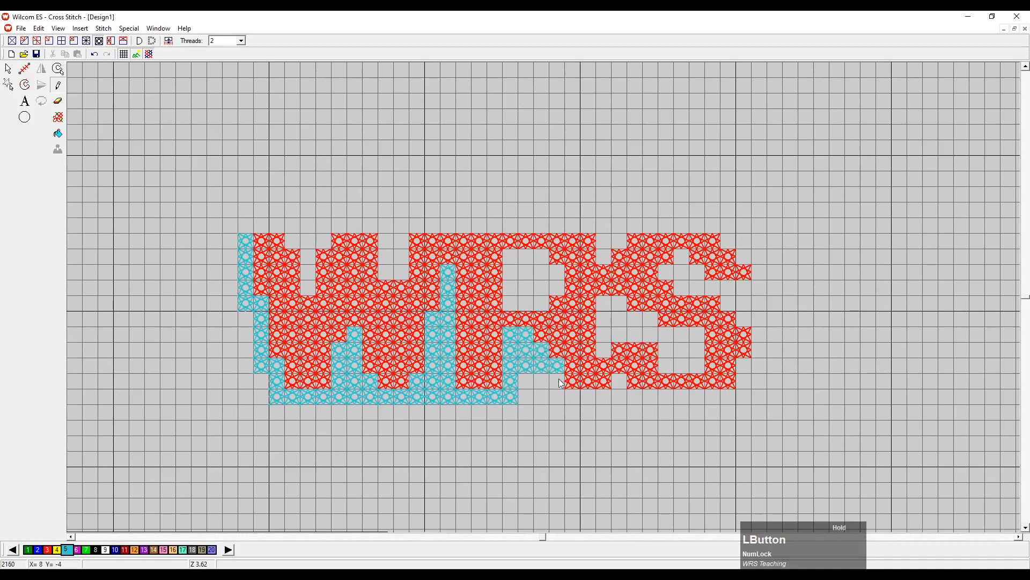
- Continue the turquoise French Knot outline around the S and back along the tops of all three letters to the W
mouse_move(563, 399)
left_mouse_down()
mouse_move(609, 400)
mouse_move(619, 384)
mouse_move(623, 401)
mouse_move(649, 405)
left_mouse_up()
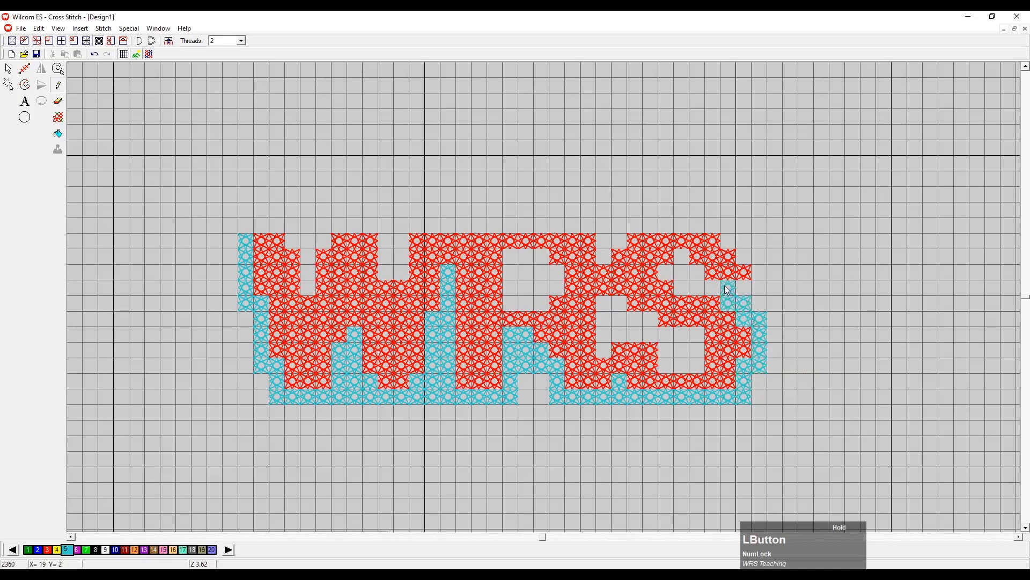
mouse_move(694, 292)
left_mouse_down()
mouse_move(685, 261)
mouse_move(668, 276)
mouse_move(704, 291)
left_mouse_up()
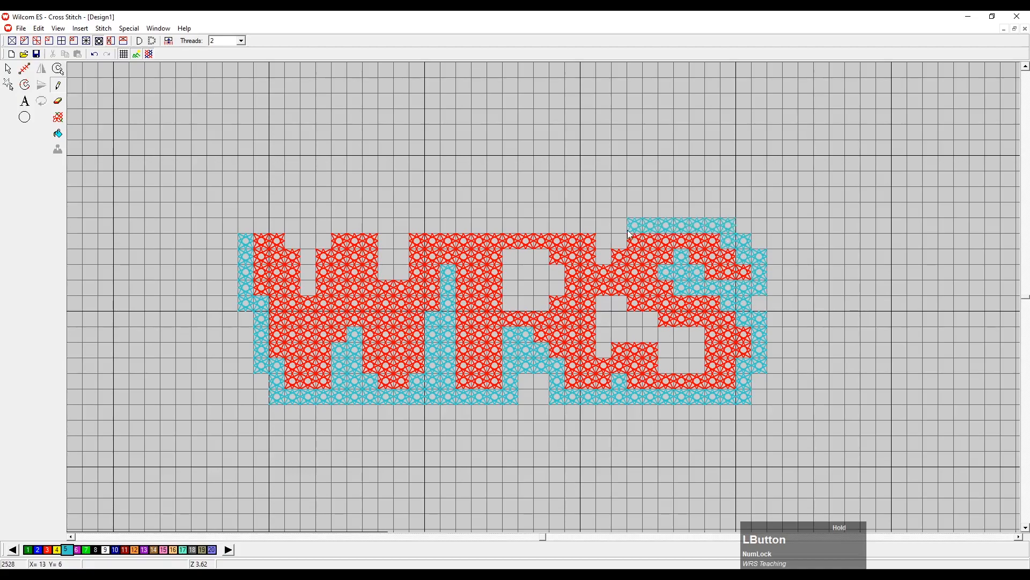
mouse_move(604, 254)
left_mouse_down()
mouse_move(600, 224)
mouse_move(433, 222)
mouse_move(401, 231)
mouse_move(396, 272)
left_mouse_up()
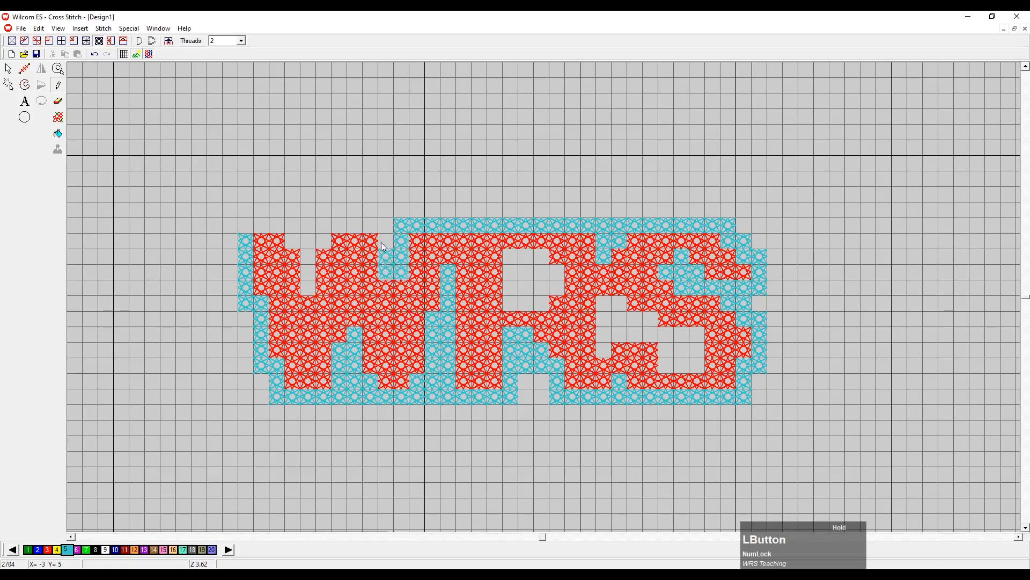
mouse_move(355, 229)
left_mouse_down()
mouse_move(305, 240)
mouse_move(309, 289)
mouse_move(304, 245)
mouse_move(289, 238)
mouse_move(304, 226)
mouse_move(263, 223)
left_mouse_up()
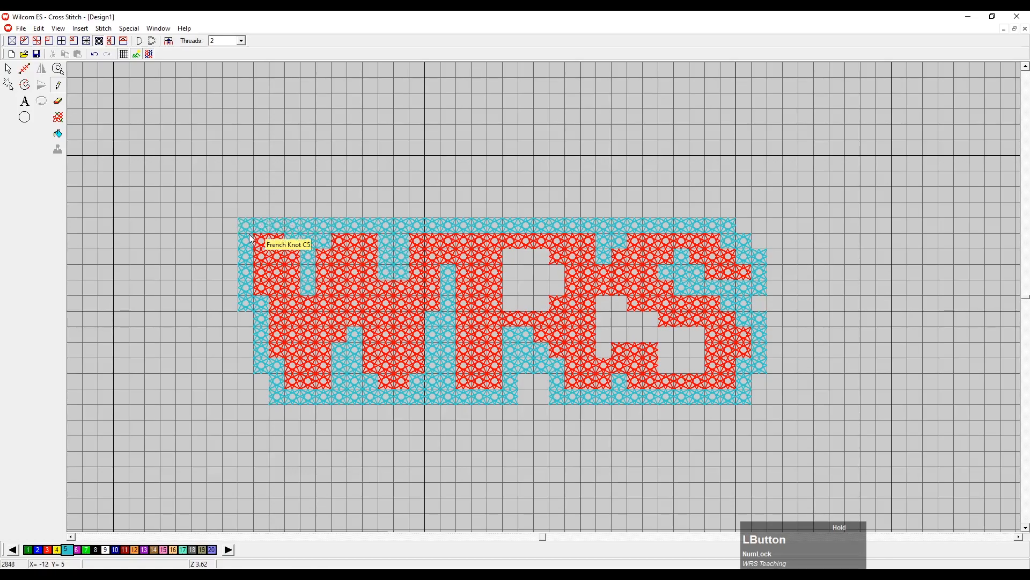
- Fill the enclosed openings inside the R and S with turquoise French Knot stitches
left_click_drag(514, 309, 508, 265)
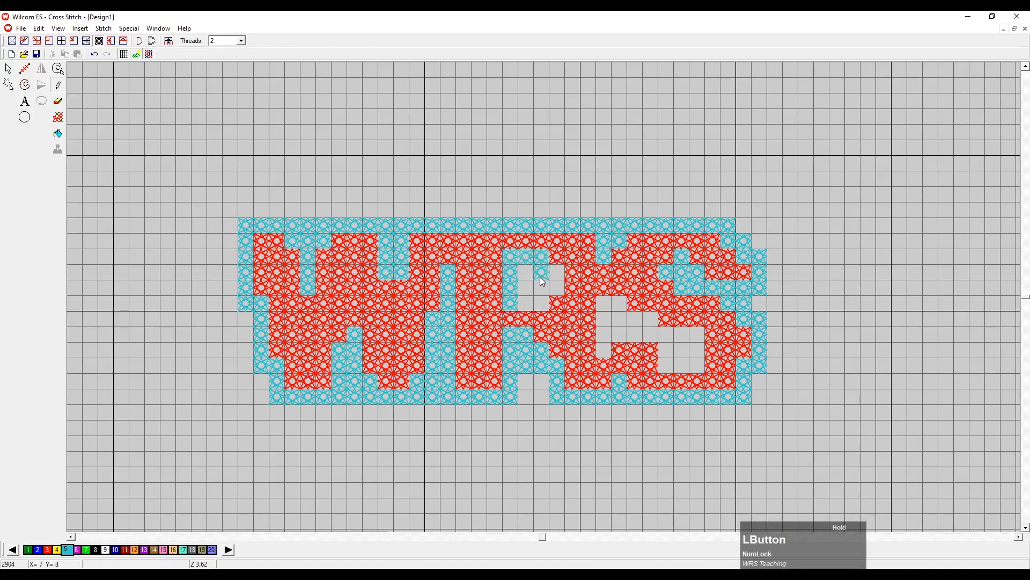
left_click(528, 274)
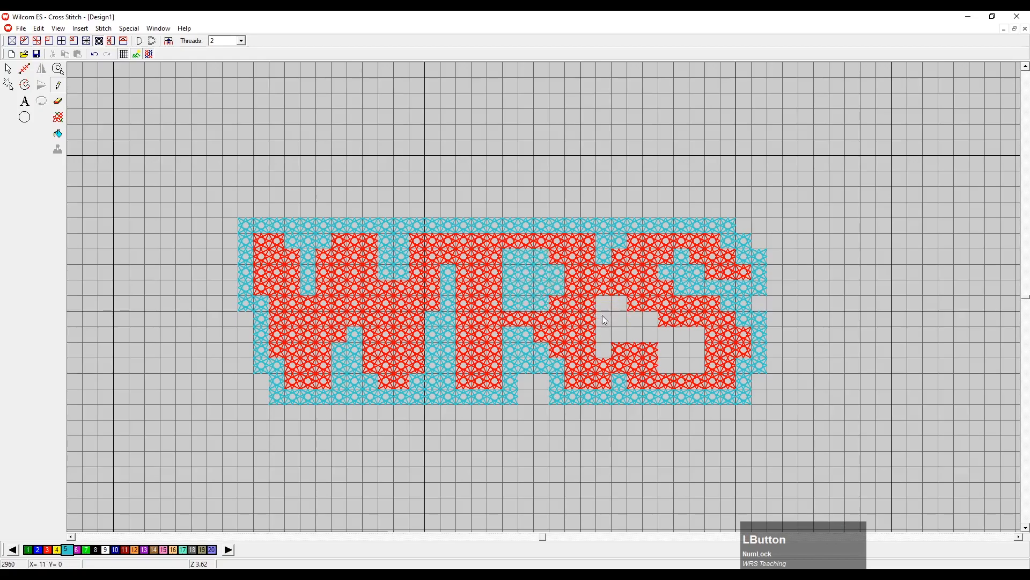
mouse_move(606, 353)
left_mouse_down()
mouse_move(607, 305)
mouse_move(618, 305)
mouse_move(624, 332)
mouse_move(654, 334)
left_mouse_up()
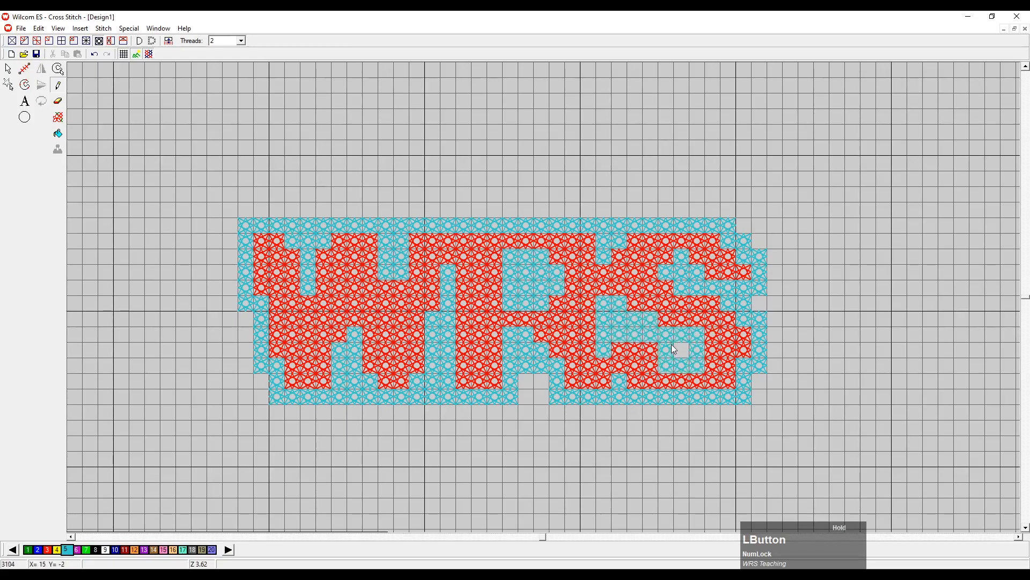
left_click_drag(681, 352, 697, 348)
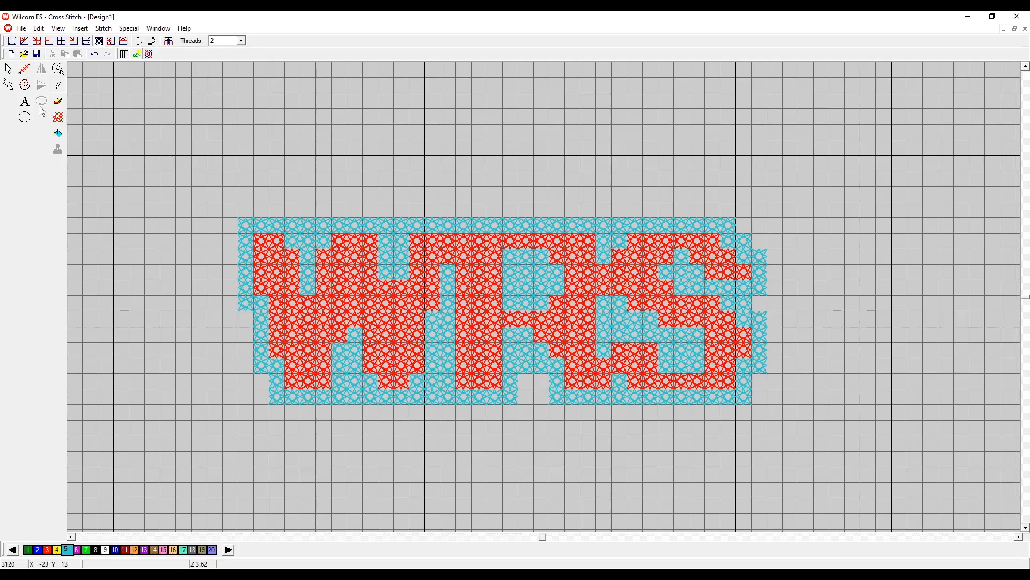
- Draw a one-cell-wide rectangular frame of white (color 9) French Knot stitches around the outlined lettering
left_click(106, 549)
left_click_drag(231, 207, 586, 208)
mouse_move(749, 212)
left_mouse_down()
mouse_move(781, 243)
mouse_move(773, 419)
left_mouse_up()
left_click_drag(643, 415, 563, 415)
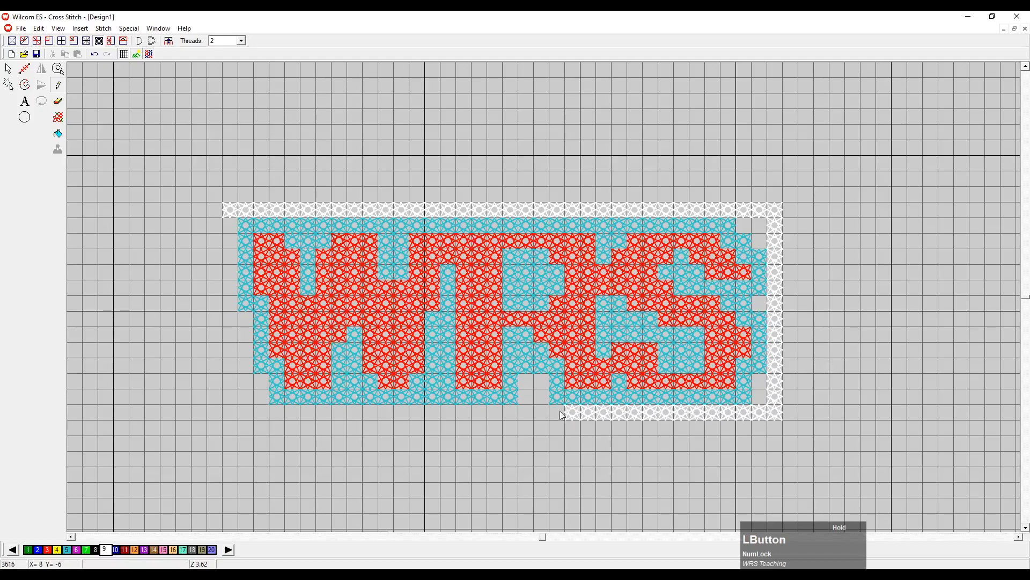
left_click_drag(480, 418, 405, 418)
mouse_move(338, 416)
left_mouse_down()
mouse_move(231, 411)
mouse_move(229, 376)
left_mouse_up()
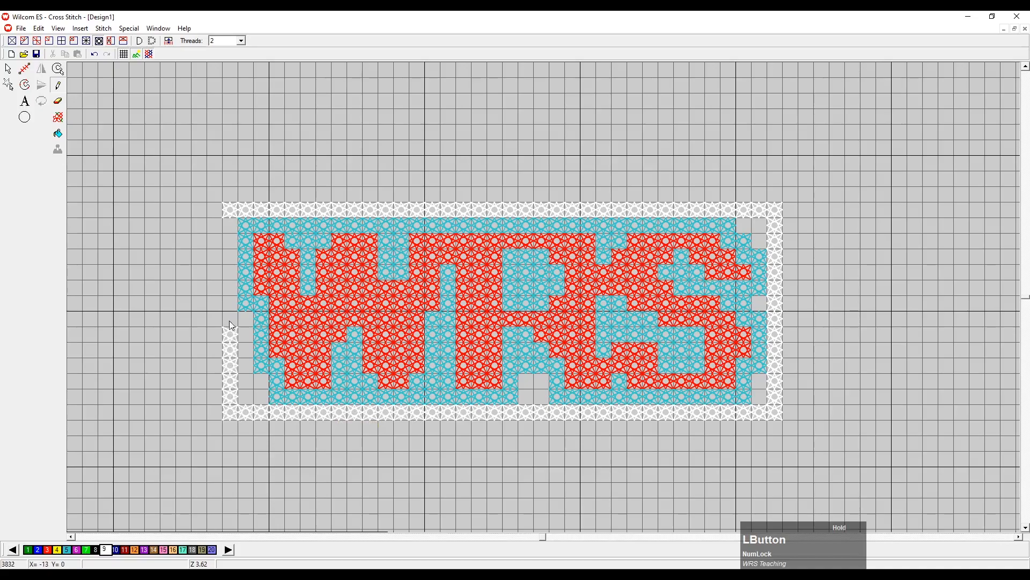
- Thicken the white frame to two cells on all sides and erase the stray white stitches below it
mouse_move(235, 223)
left_mouse_down()
mouse_move(239, 211)
mouse_move(301, 191)
mouse_move(679, 191)
left_mouse_up()
mouse_move(793, 204)
left_mouse_down()
mouse_move(776, 424)
mouse_move(788, 372)
mouse_move(791, 423)
left_mouse_up()
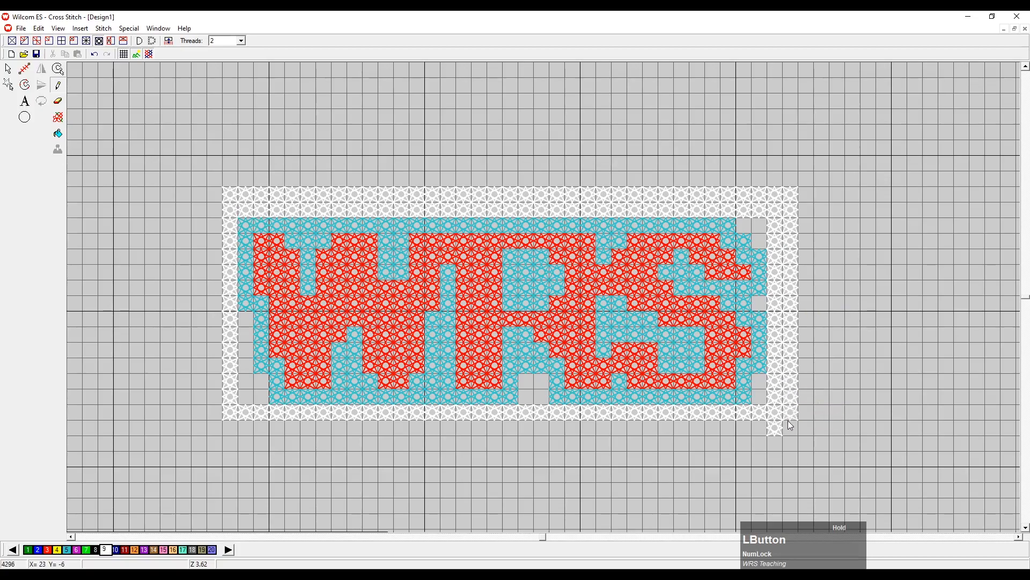
left_click_drag(728, 442, 671, 440)
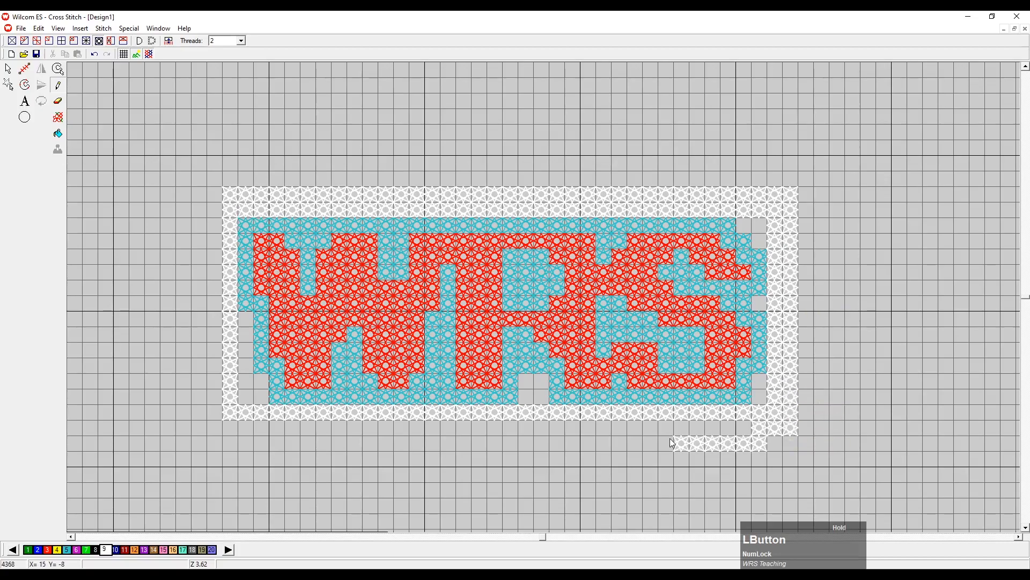
right_click(759, 443)
left_click_drag(731, 429, 531, 429)
left_click_drag(419, 430, 228, 431)
left_click_drag(216, 318, 217, 211)
- Fill the gaps beside the W and below the R with white stitches and recolor one outline stitch under the W white
mouse_move(247, 321)
left_mouse_down()
mouse_move(250, 398)
mouse_move(260, 381)
left_mouse_up()
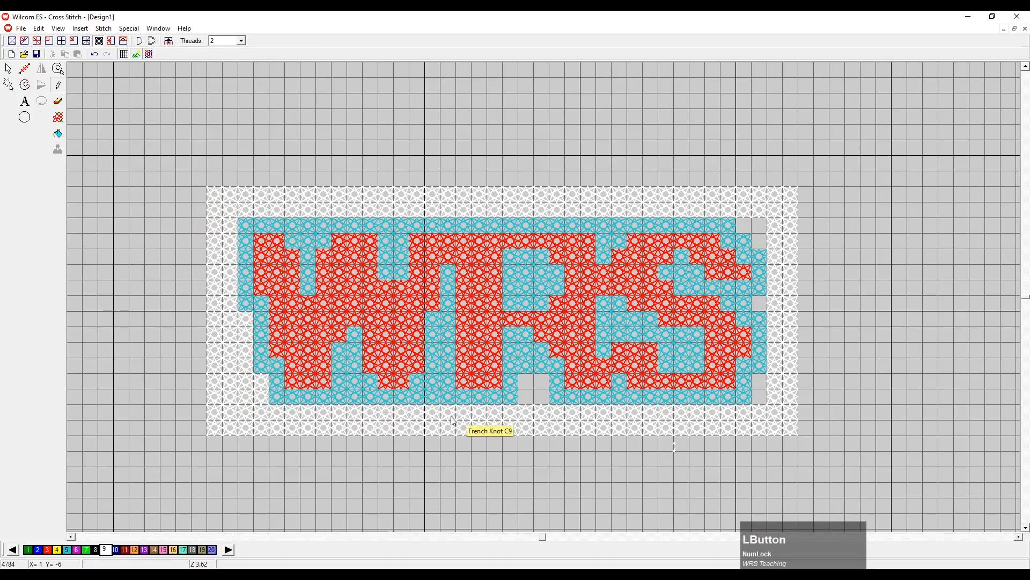
left_click(351, 395)
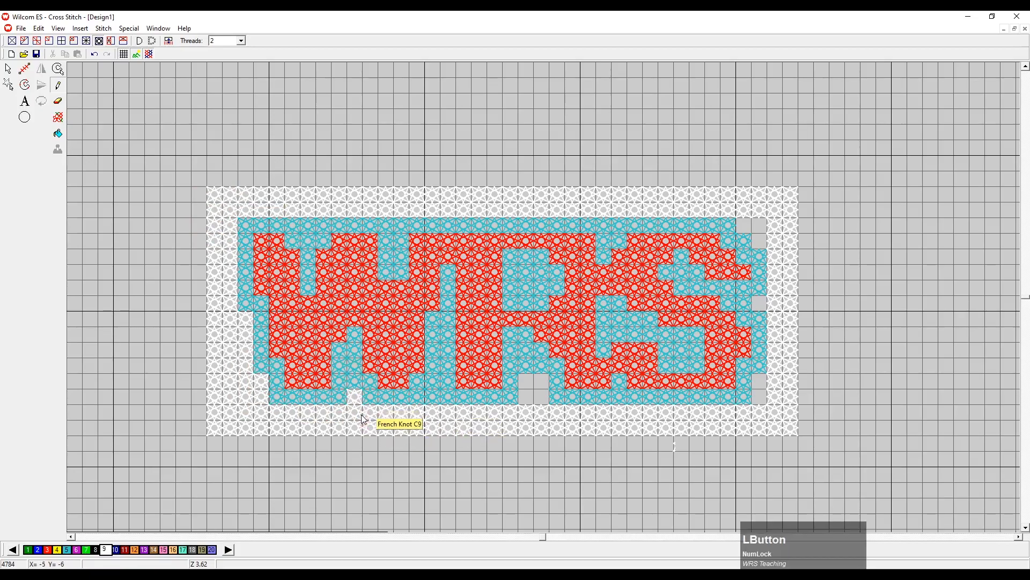
left_click_drag(535, 378, 542, 413)
- Try erasing and recoloring the outline stitch below the notch before the S in white and magenta, ending with turquoise
left_click(622, 400)
right_click(621, 399)
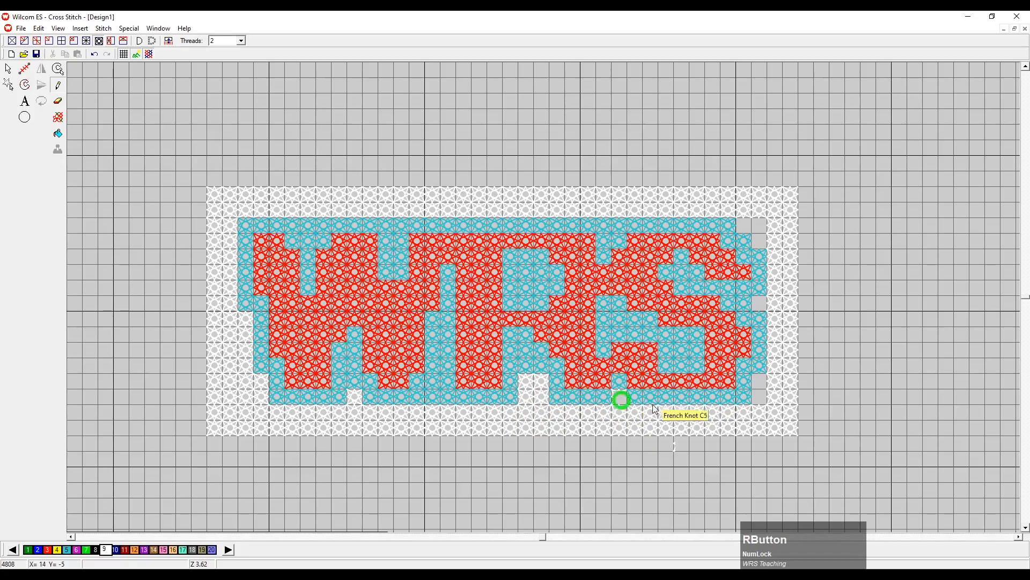
left_click(616, 397)
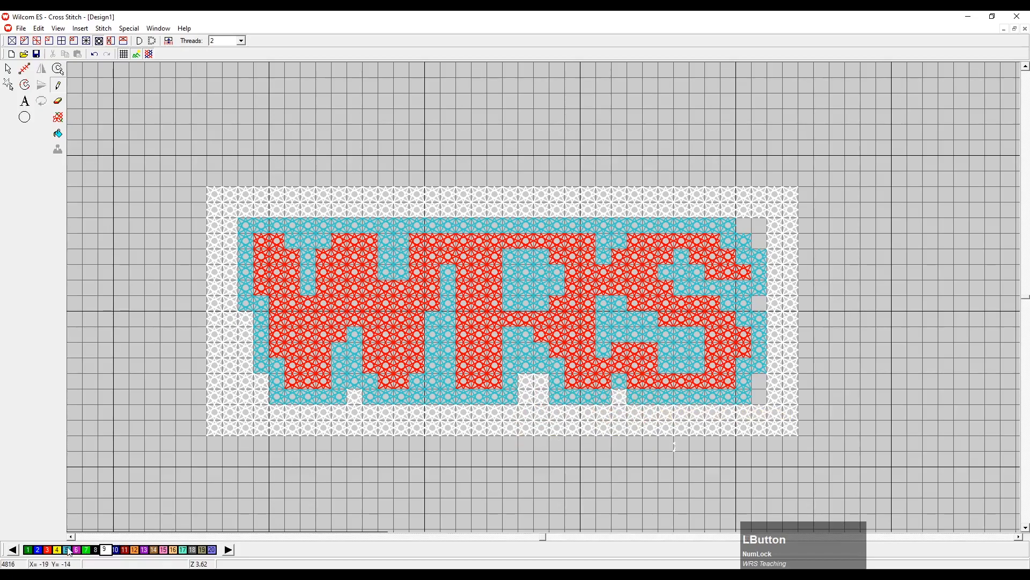
left_click(76, 549)
left_click(619, 397)
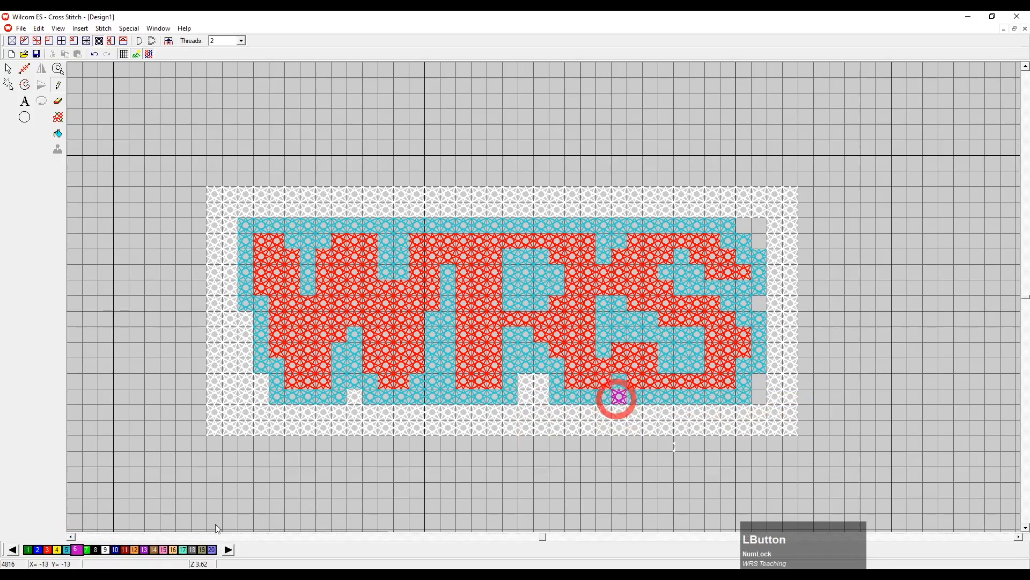
left_click(66, 549)
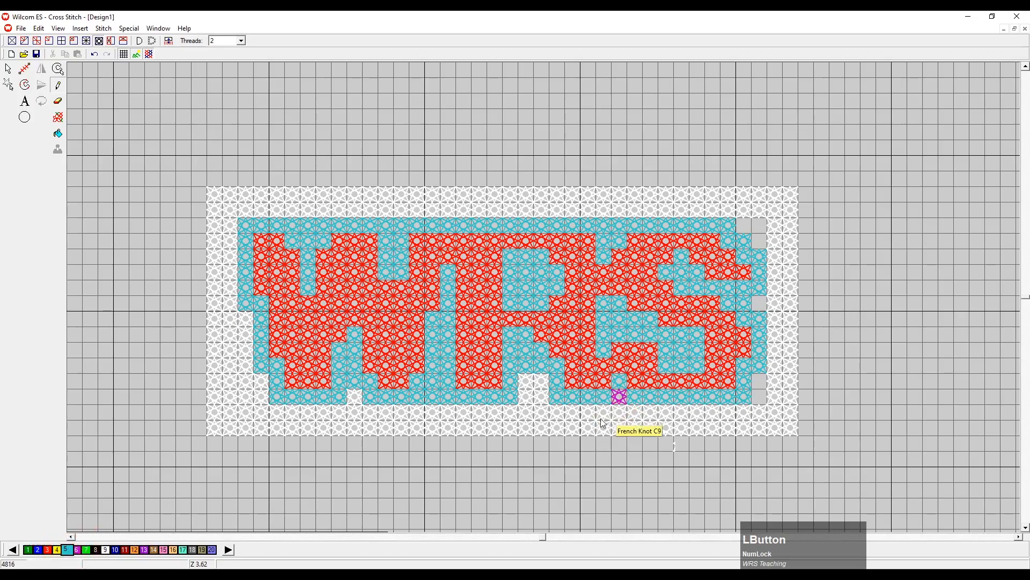
left_click(622, 398)
- Fill the remaining empty cells between the S outline and the frame with white (color 9) stitches
left_click(105, 549)
left_click_drag(765, 402, 762, 229)
left_click(744, 225)
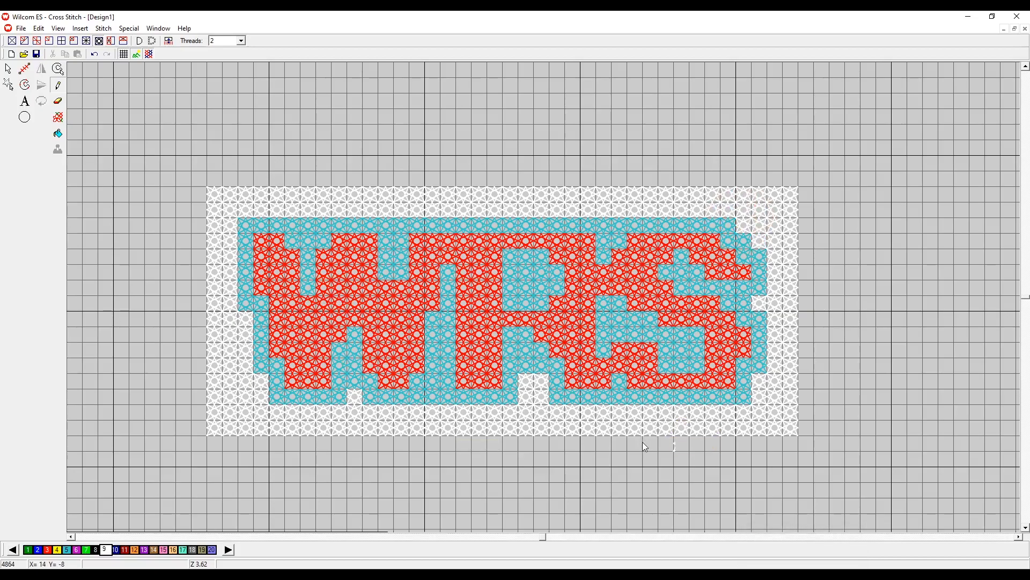
- Draw a dark red (color 11) French Knot border along the white frame's top and right side and part of its bottom
left_click(125, 549)
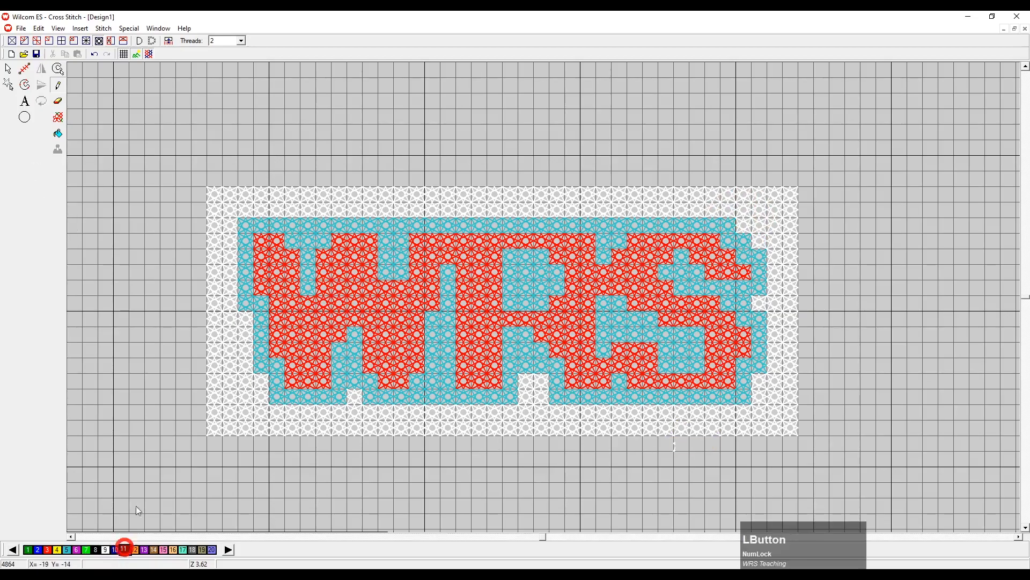
mouse_move(198, 176)
left_mouse_down()
mouse_move(802, 171)
mouse_move(814, 270)
left_mouse_up()
right_click(828, 254)
mouse_move(818, 233)
left_mouse_down()
mouse_move(799, 450)
mouse_move(587, 447)
left_mouse_up()
- Erase the last three dark red stitches at the open end of the bottom border
key("ctrl+q")
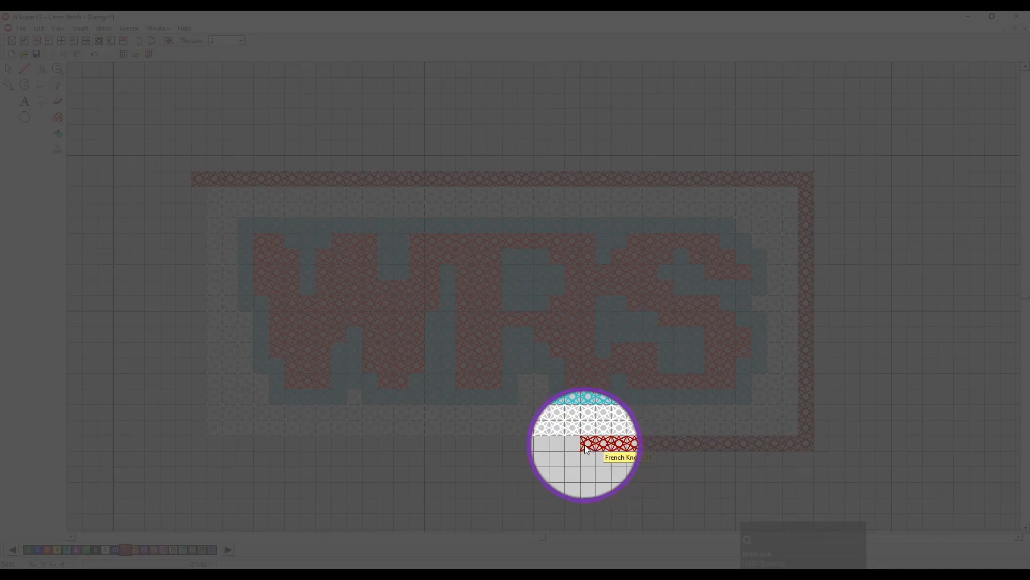
right_click(586, 444)
right_click(605, 445)
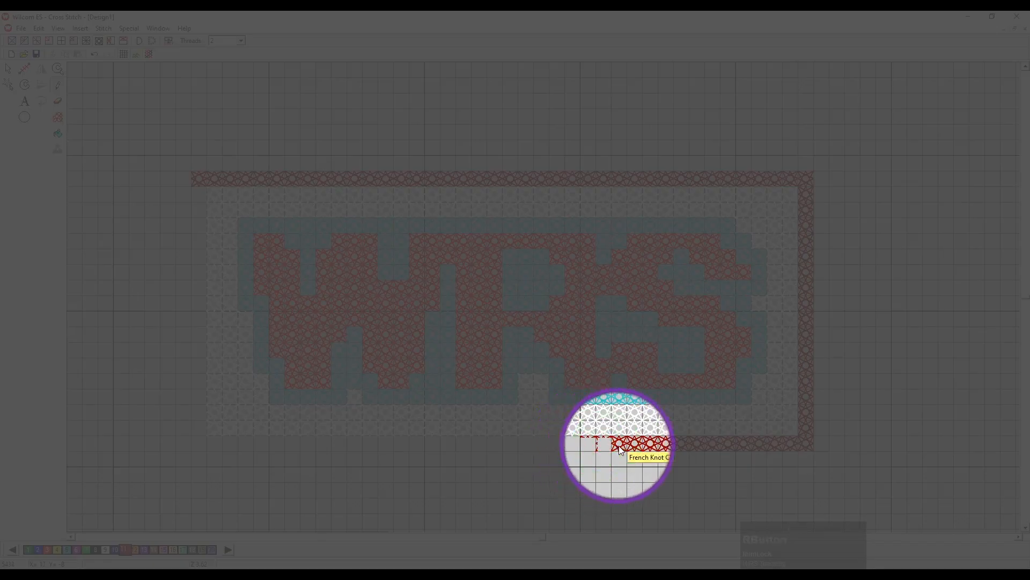
right_click(621, 444)
key("ctrl+q")
- Complete the dark red border along the rest of the bottom and up the left side of the white frame
left_click_drag(623, 446, 272, 443)
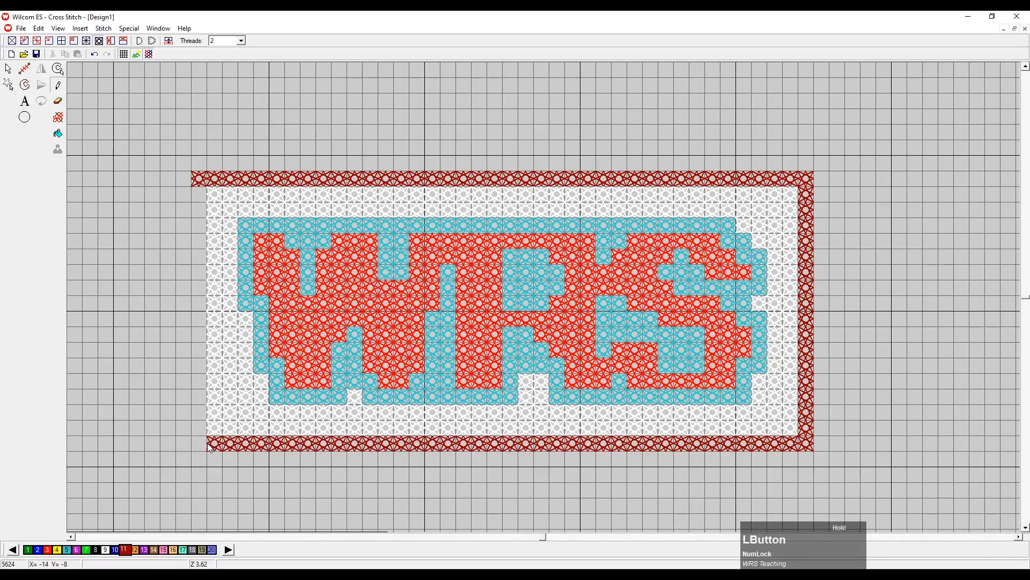
left_click_drag(202, 438, 199, 185)
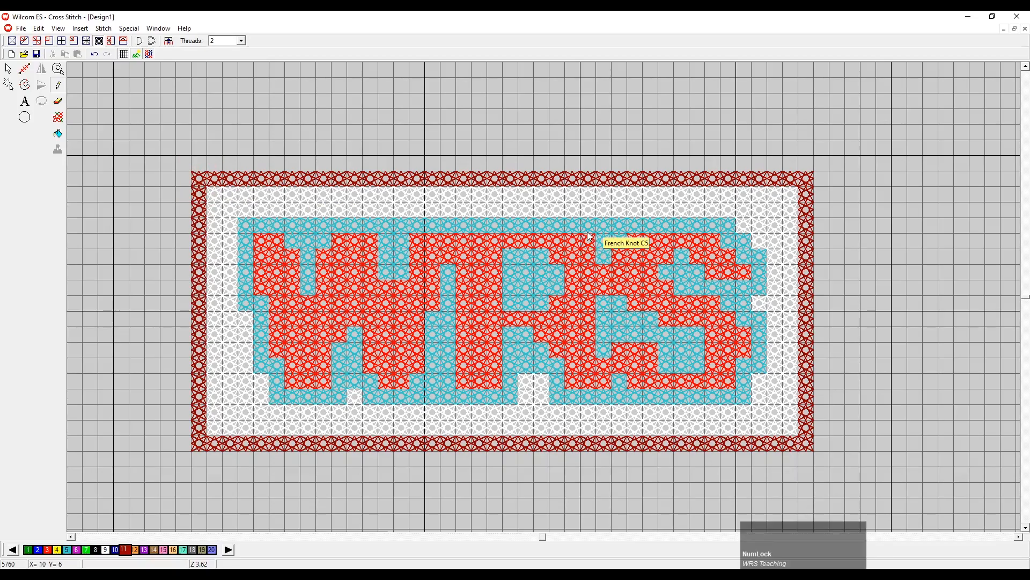
- Save the design as WRS2 in the WRS Teaching folder in the Cross Stitch (*.EMX) format
key("z")
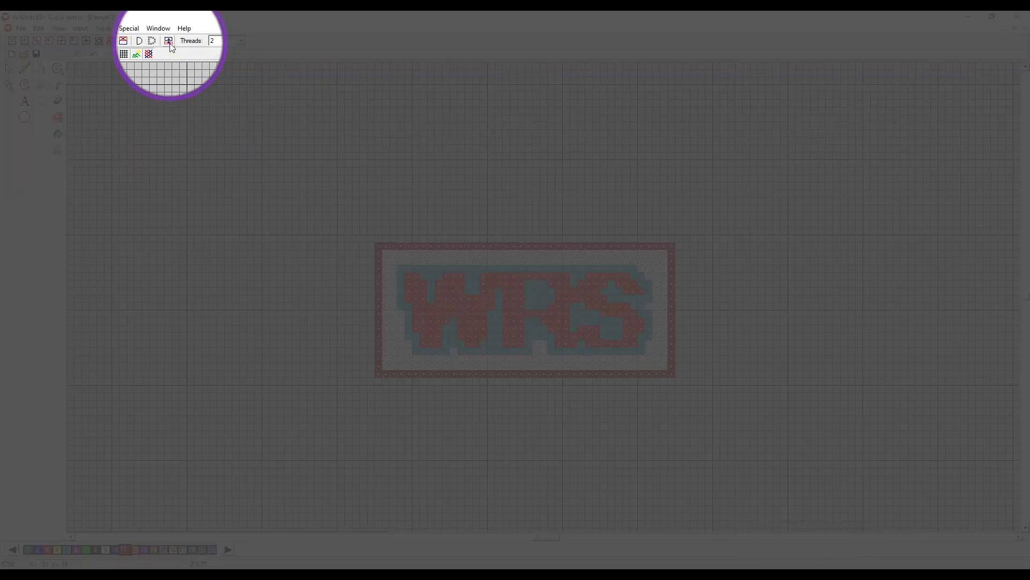
left_click(20, 28)
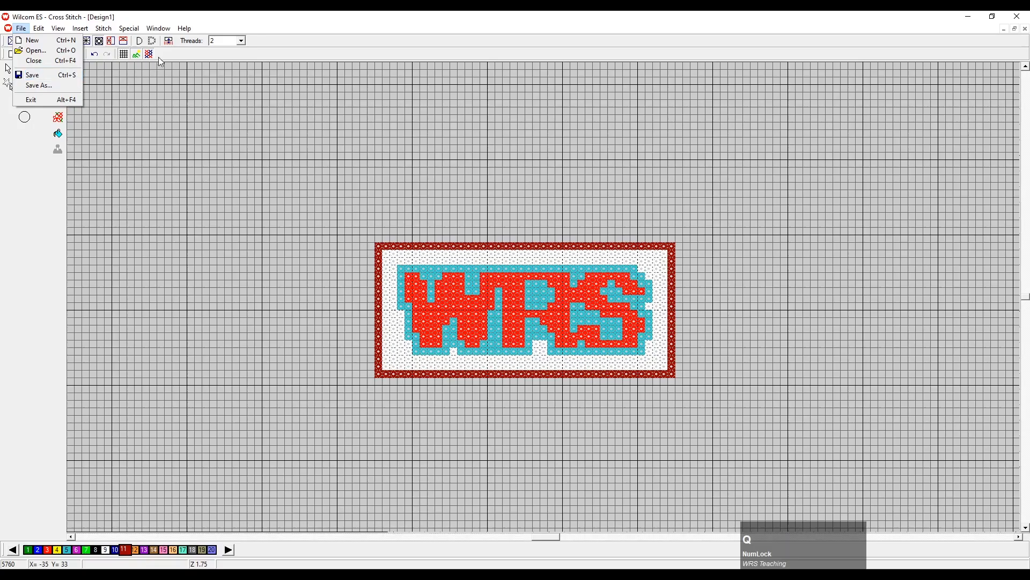
left_click(169, 45)
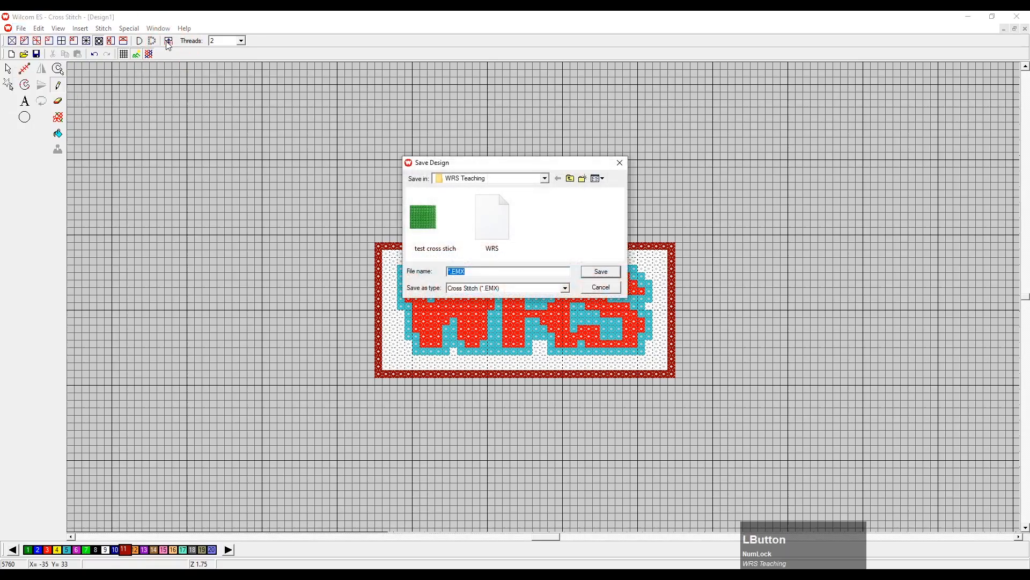
left_click(489, 235)
left_click(499, 270)
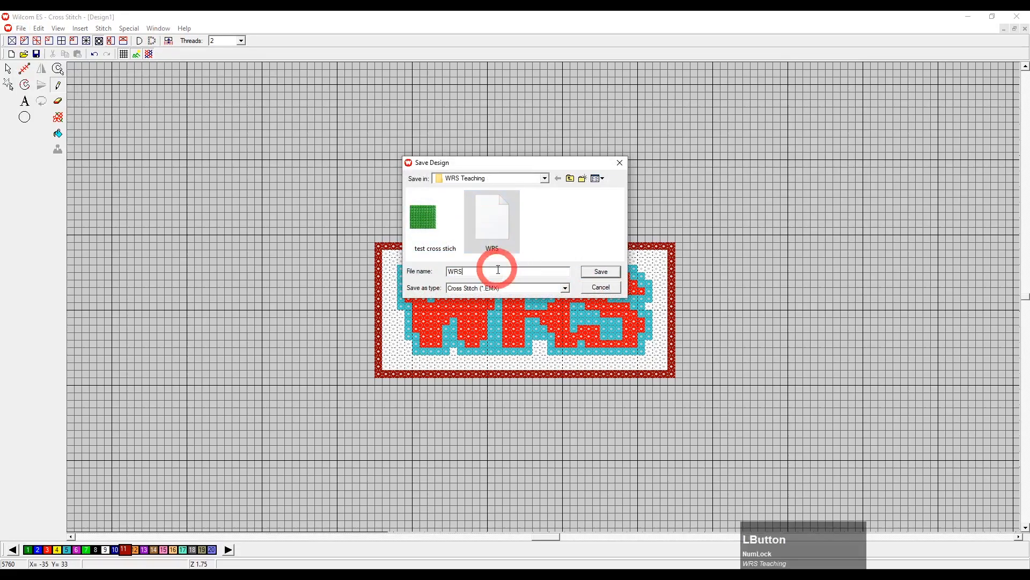
type("2")
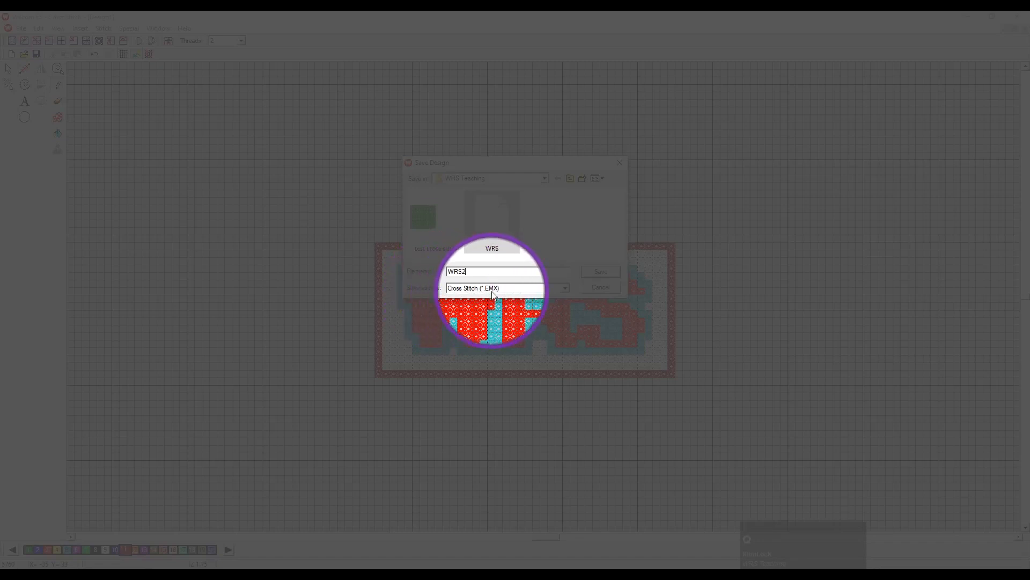
left_click(600, 271)
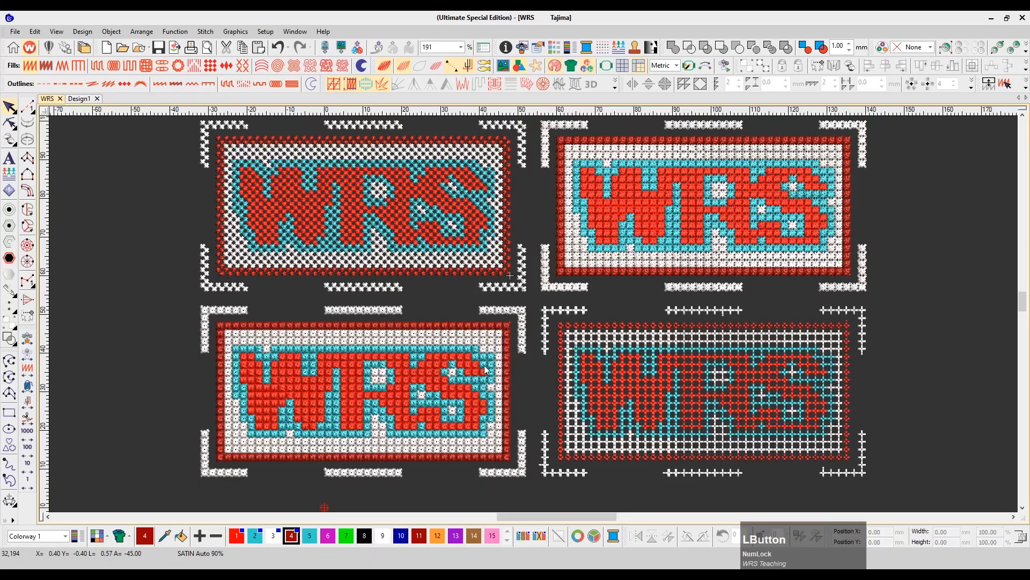
- Close the four-variant WRS design in EmbroideryStudio without saving its changes
key("shift+z")
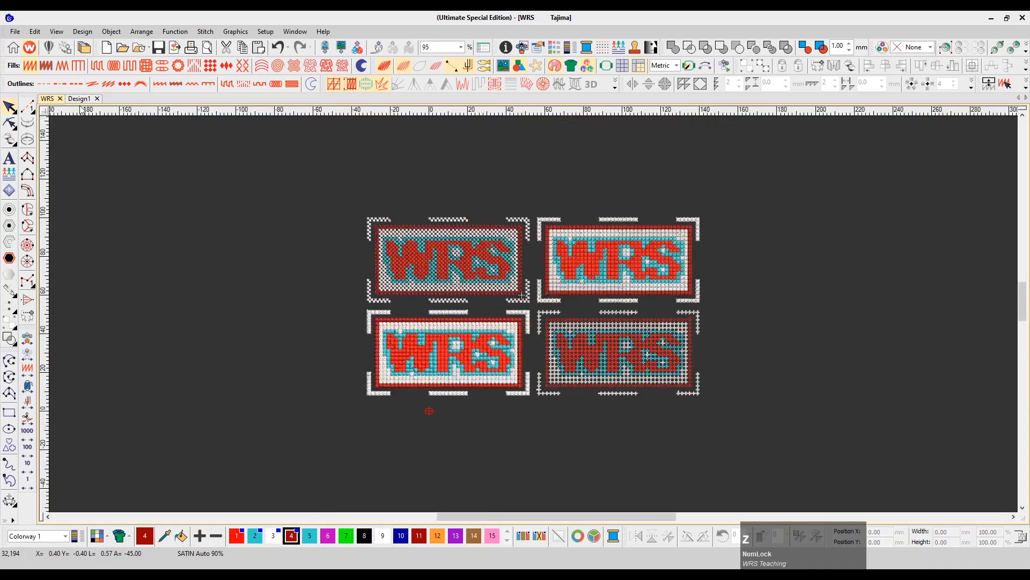
left_click(60, 99)
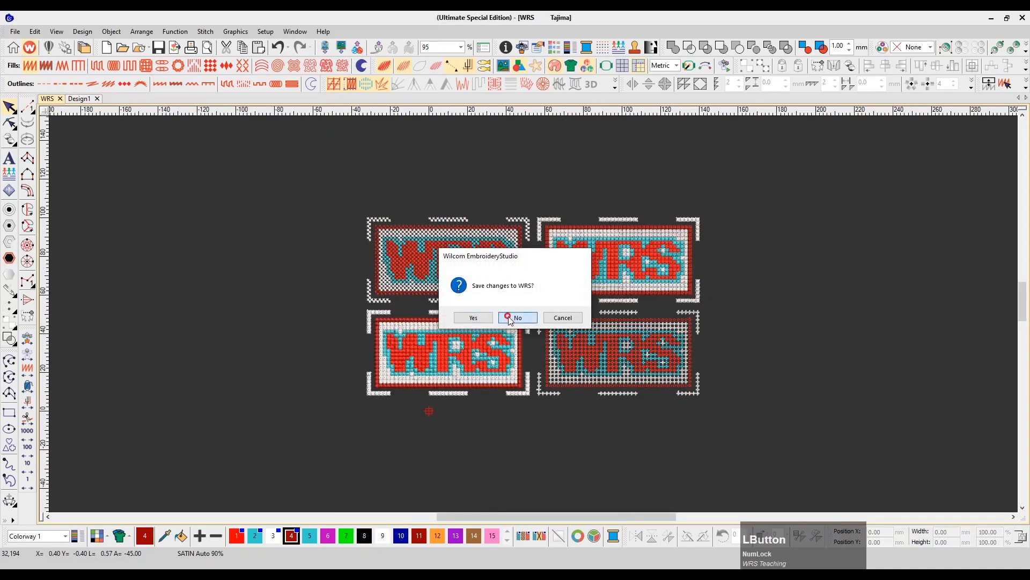
left_click(518, 318)
- Open the WRS 2 cross stitch design (*.EMX) from the WRS Teaching folder
left_click(123, 48)
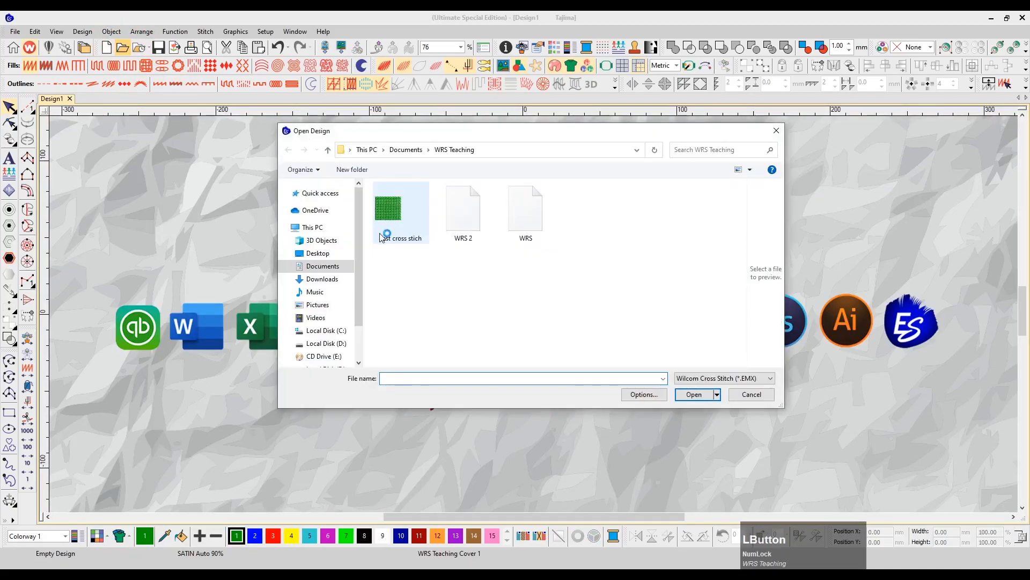
left_click(536, 226)
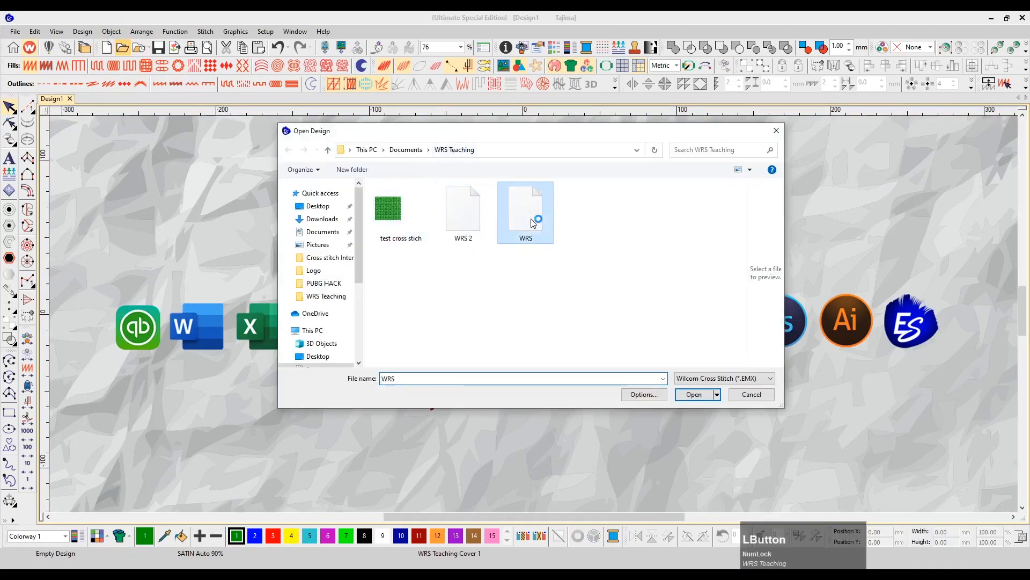
left_click(467, 222)
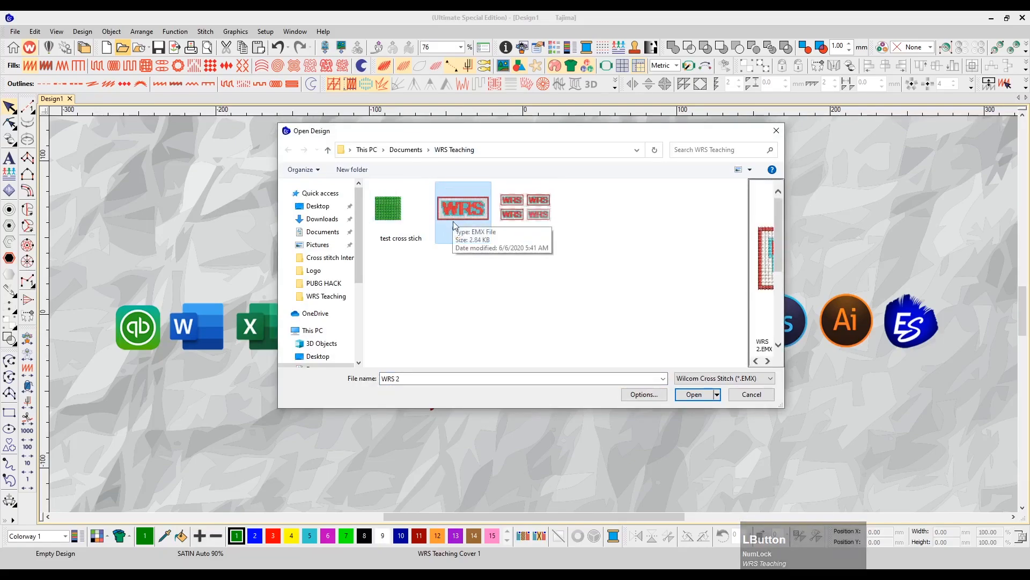
left_click(692, 394)
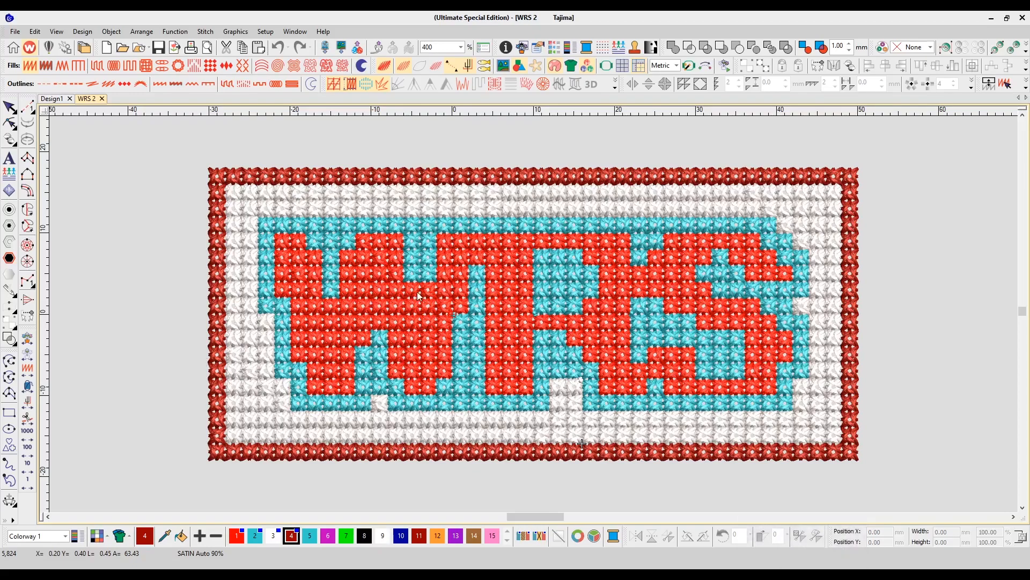
key("z")
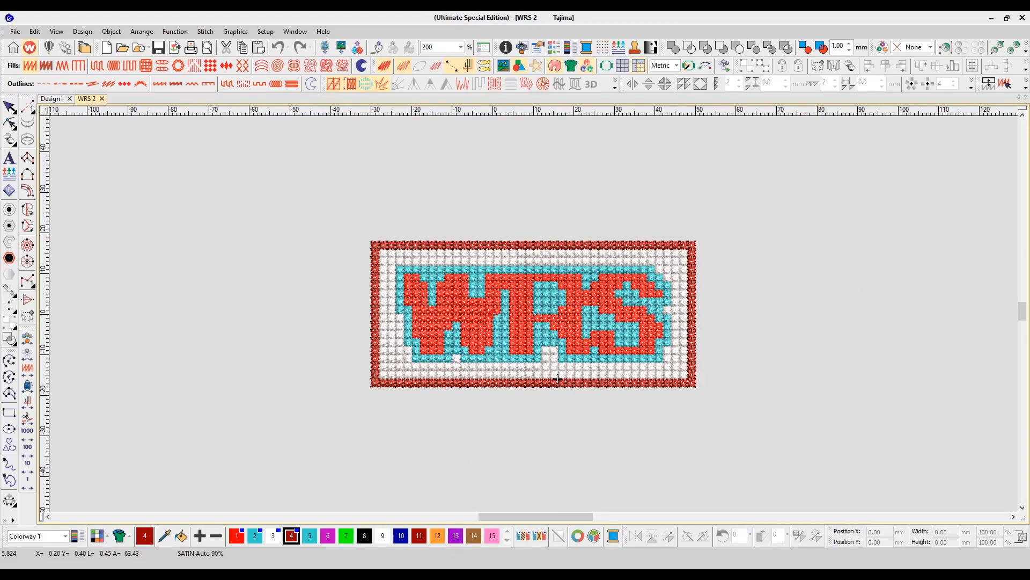
- Switch to Wilcom ES Cross Stitch and draw white (color 9) French Knot L-shaped brackets outside the border's two upper corners
left_click(405, 575)
key("z")
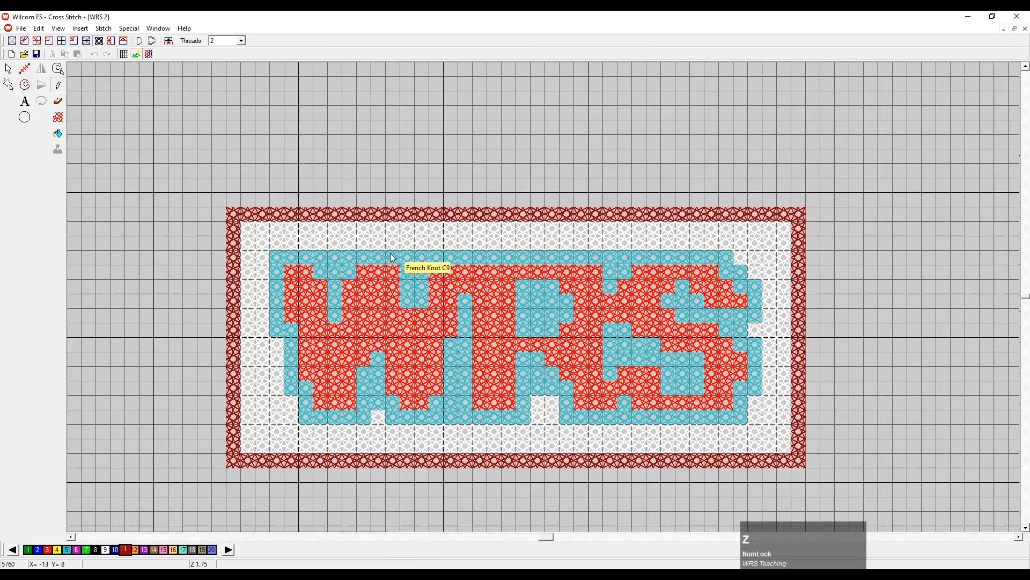
left_click(58, 85)
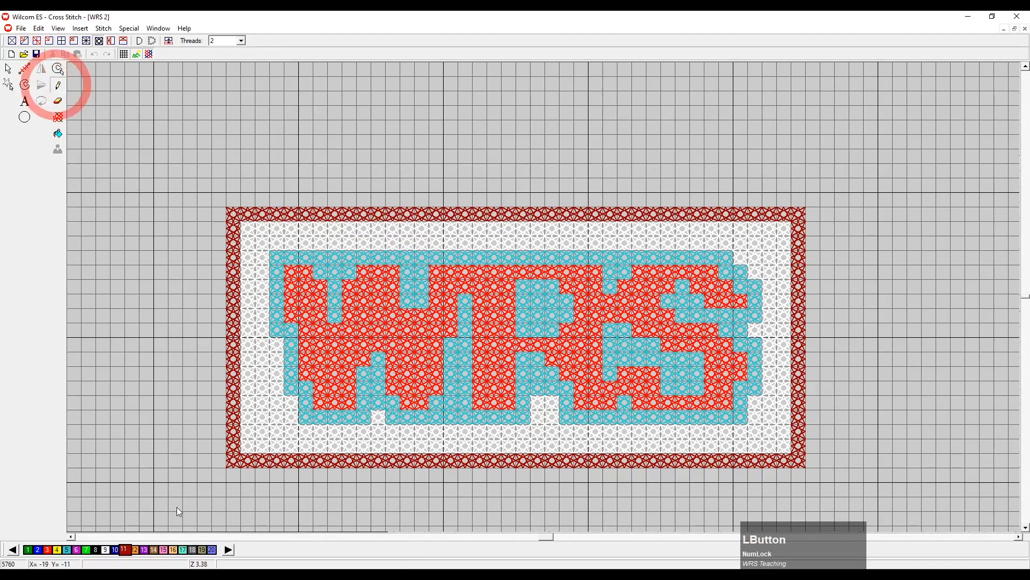
left_click(105, 550)
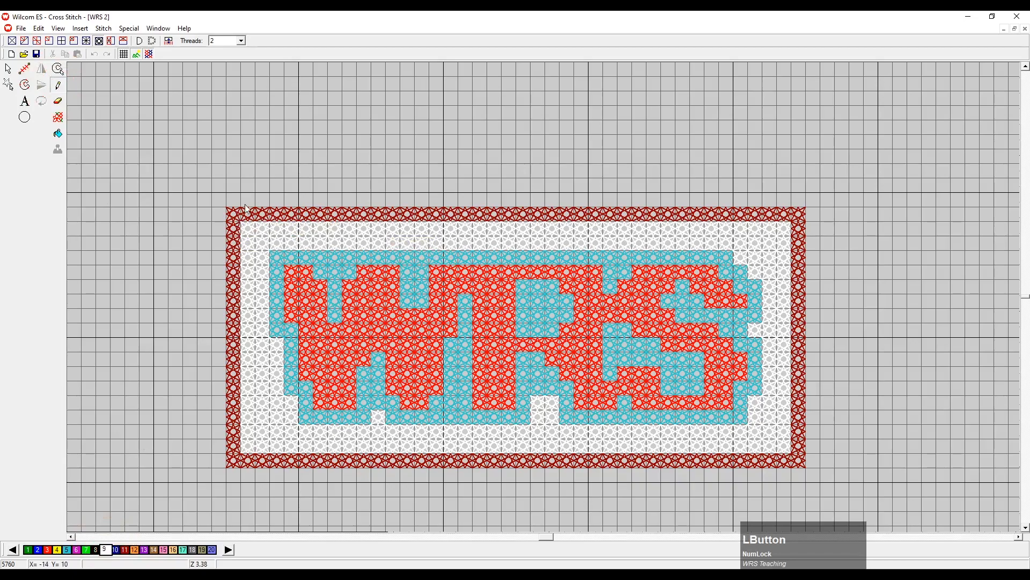
mouse_move(290, 184)
left_mouse_down()
mouse_move(204, 186)
mouse_move(208, 214)
left_mouse_up()
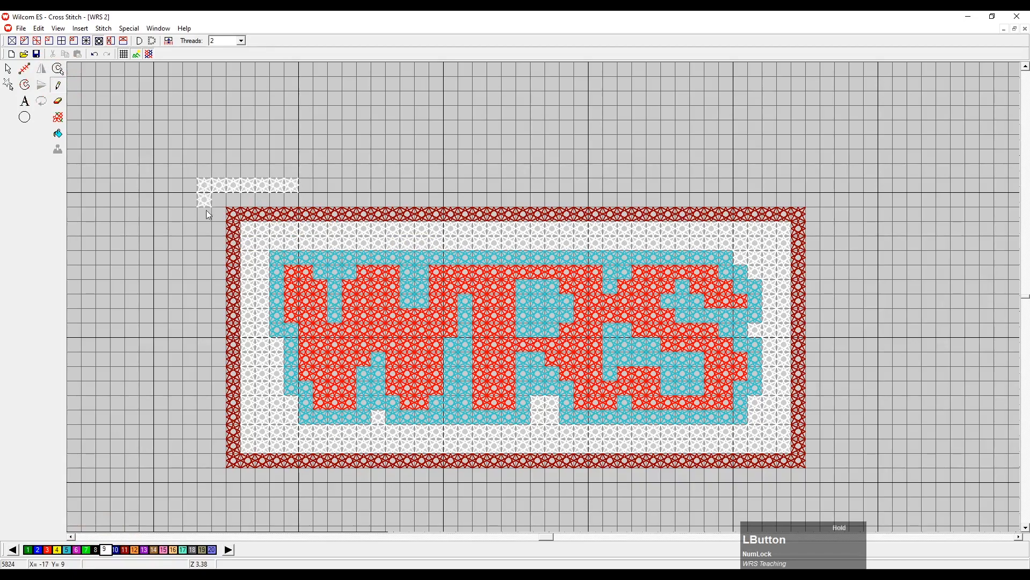
left_click(204, 258)
left_click(741, 186)
mouse_move(810, 188)
left_mouse_down()
mouse_move(828, 188)
mouse_move(830, 274)
left_mouse_up()
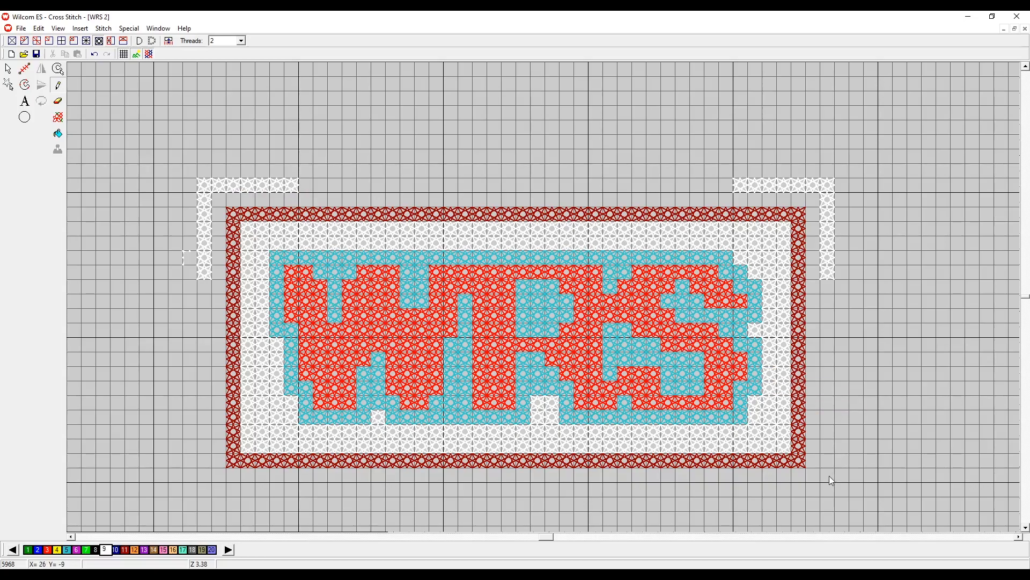
- Draw matching white French Knot L-shaped brackets outside the border's lower-right and lower-left corners
left_click_drag(830, 486, 829, 461)
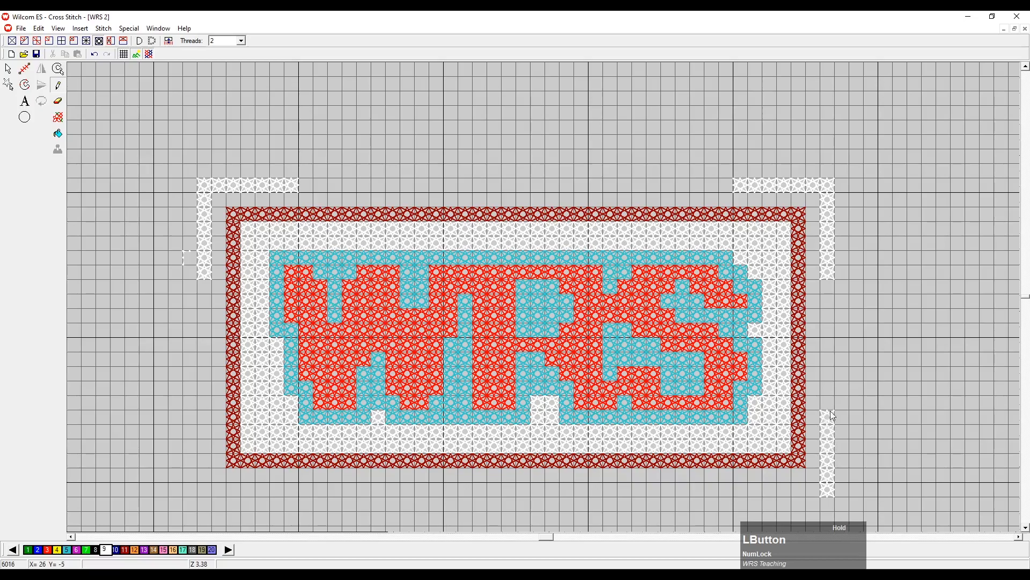
mouse_move(832, 411)
left_mouse_down()
mouse_move(828, 398)
mouse_move(832, 488)
mouse_move(736, 488)
left_mouse_up()
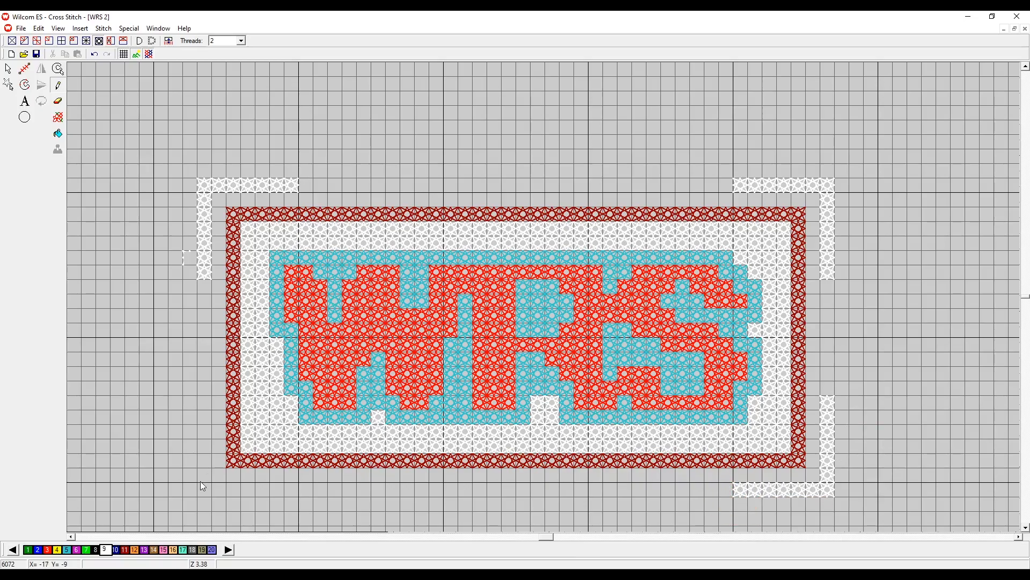
left_click_drag(205, 491, 205, 455)
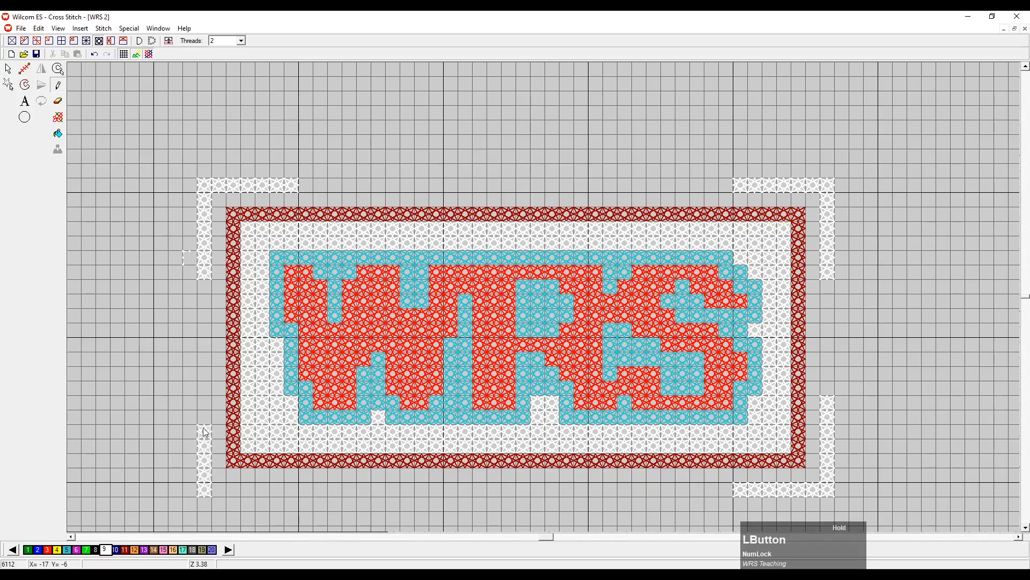
mouse_move(206, 402)
left_mouse_down()
mouse_move(216, 490)
mouse_move(251, 491)
left_mouse_up()
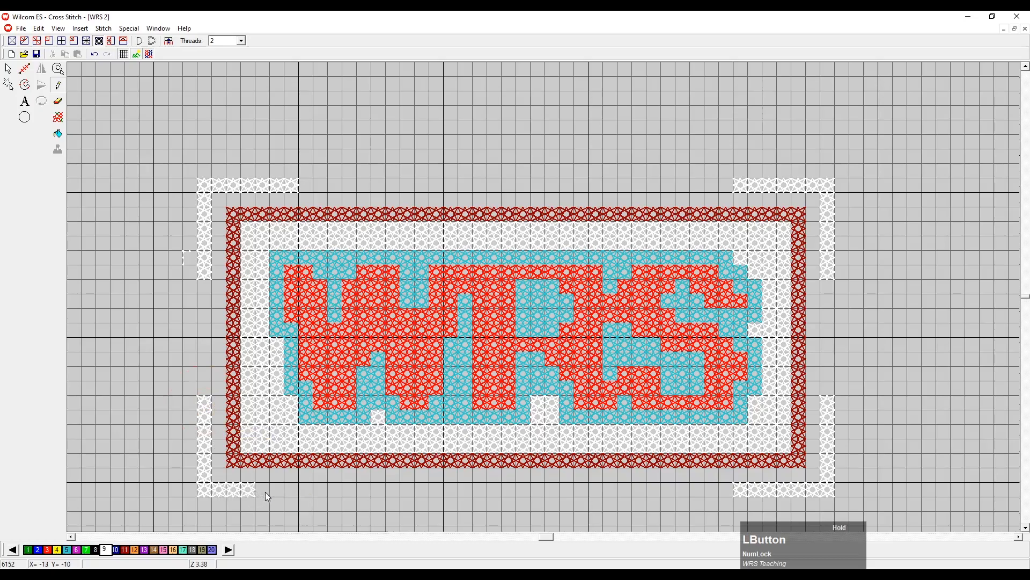
left_click(290, 491)
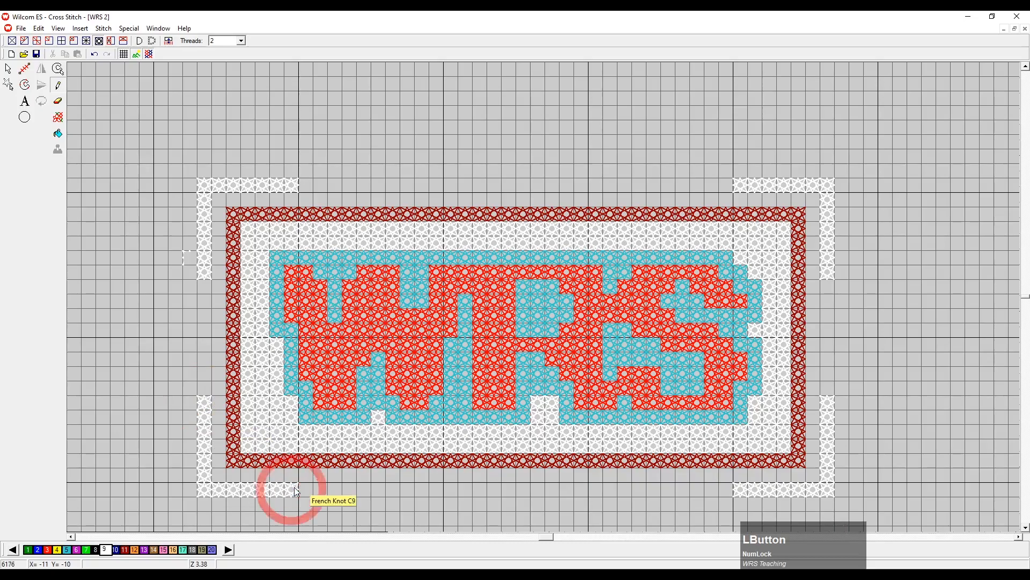
- Leave the drawing tool and save the changes to the WRS 2 design
left_click(8, 69)
left_click_drag(252, 112, 253, 114)
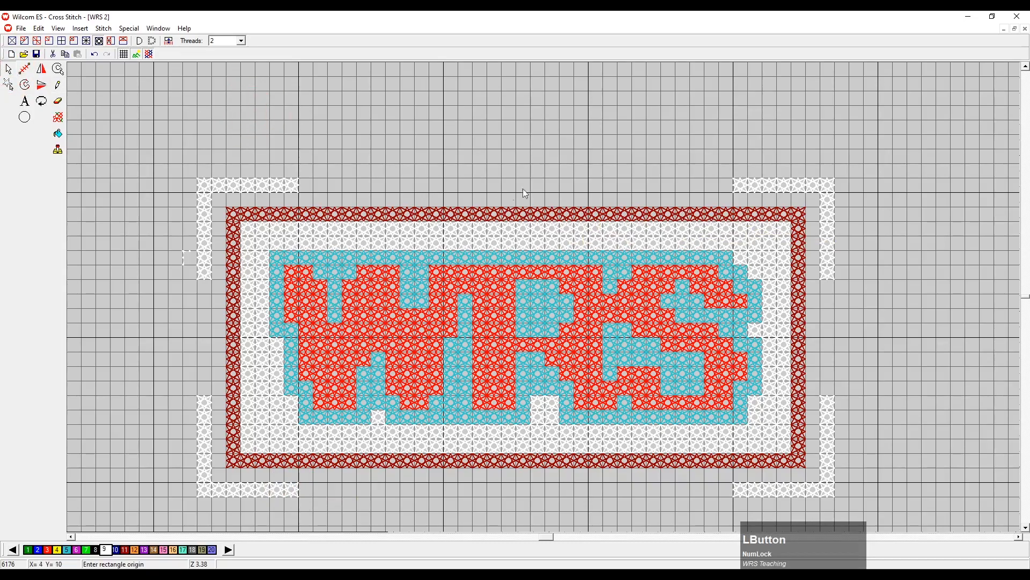
key("ctrl")
key("ctrl+s")
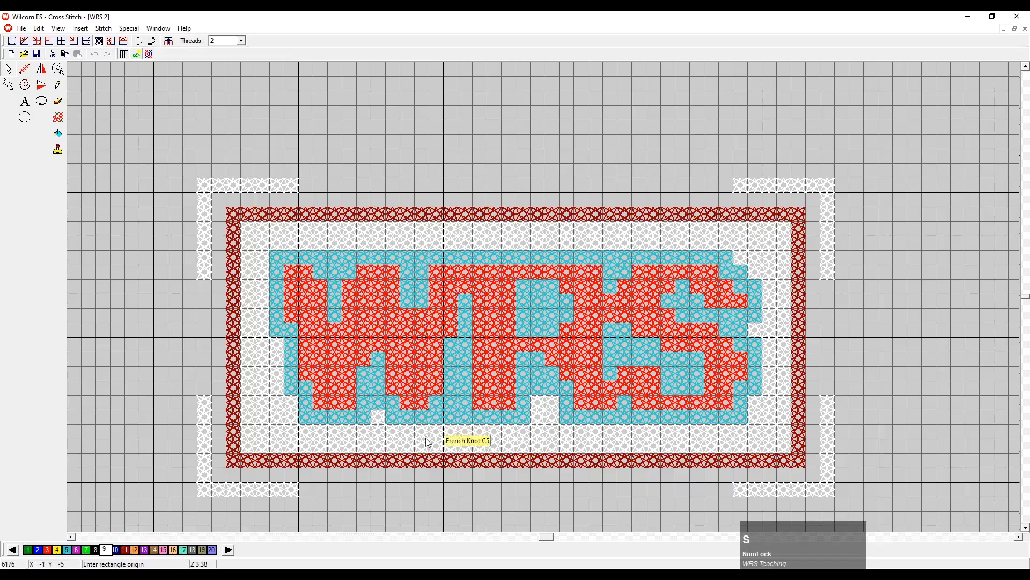
- Switch to EmbroideryStudio, close the outdated WRS 2 design and open the updated WRS 2 file from the WRS Teaching folder
left_click(358, 570)
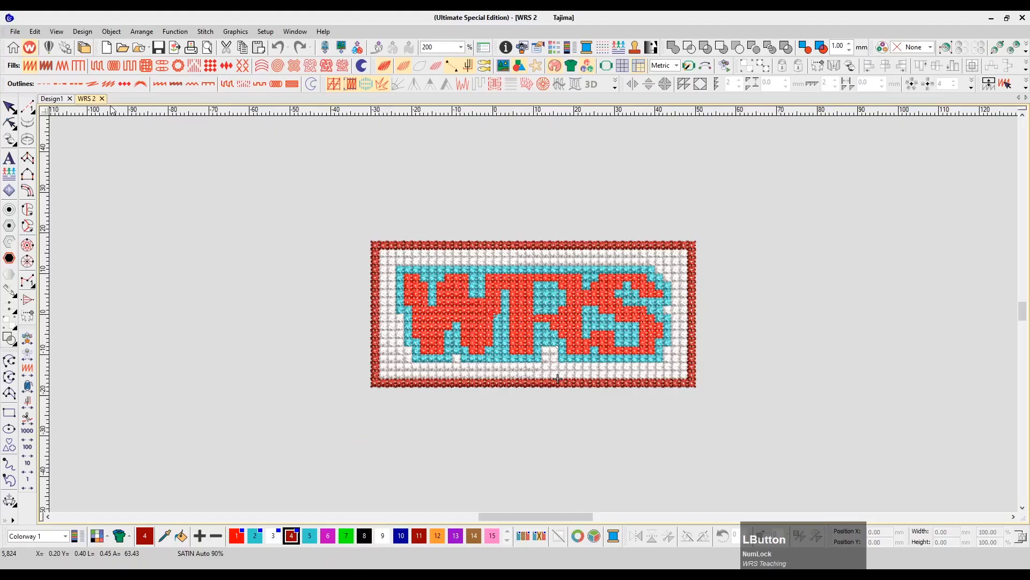
left_click(101, 99)
left_click(124, 49)
left_click(467, 215)
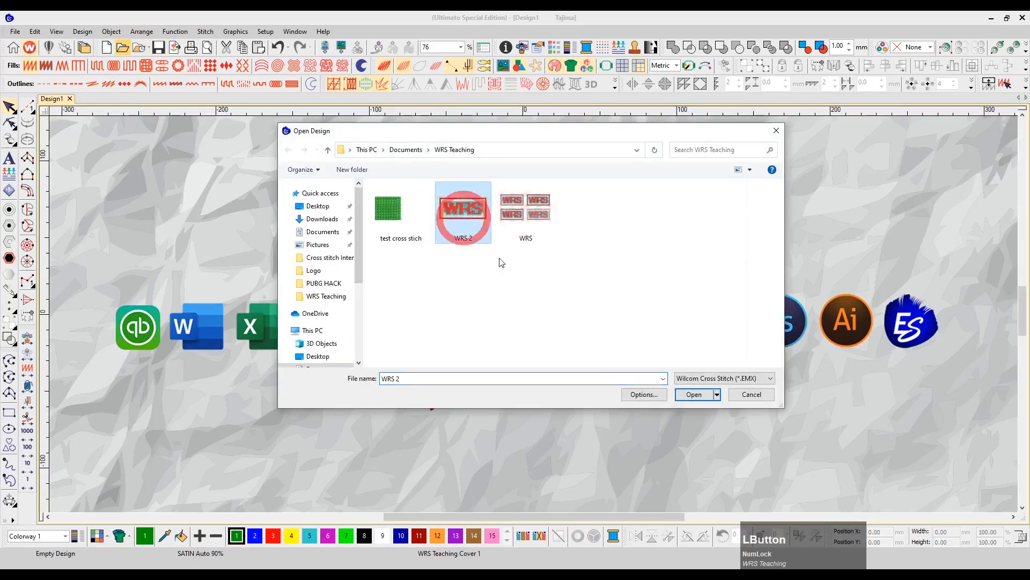
left_click(694, 395)
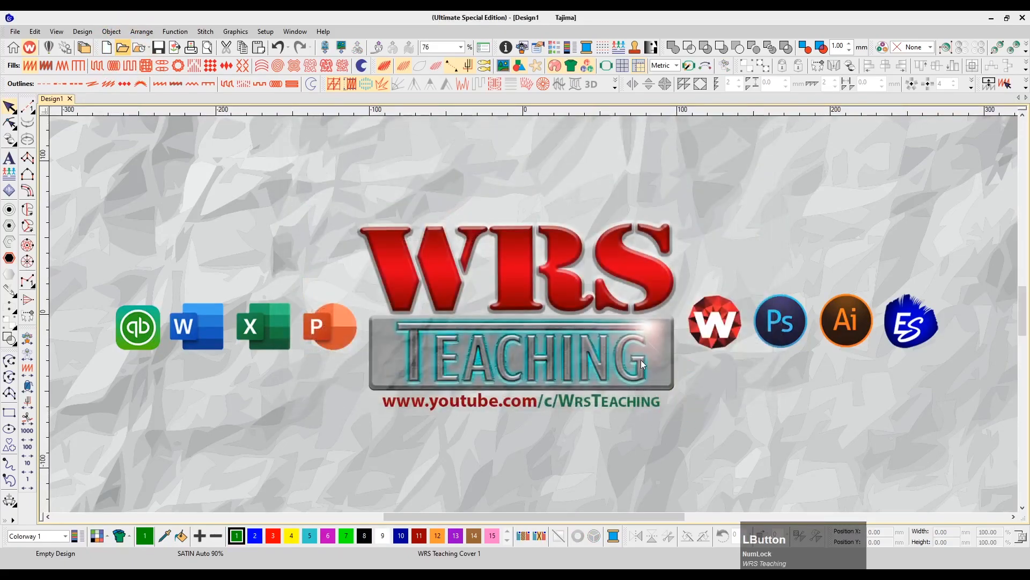
key("z")
key("z")
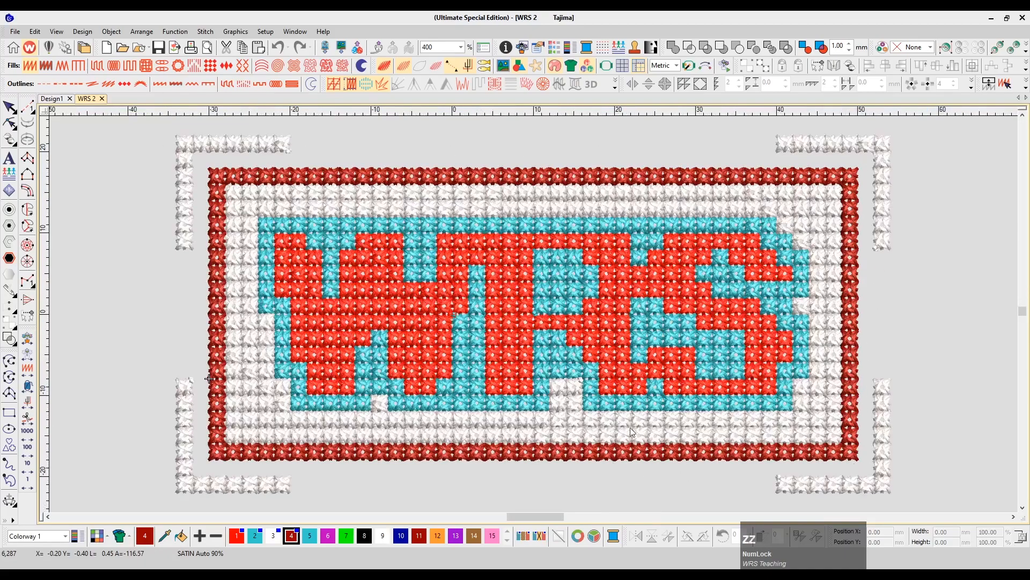
key("shift+z")
- Turn off the realistic stitch view to select the red lettering, and move lettering, turquoise outline, white background and dark red border apart
left_click(840, 342)
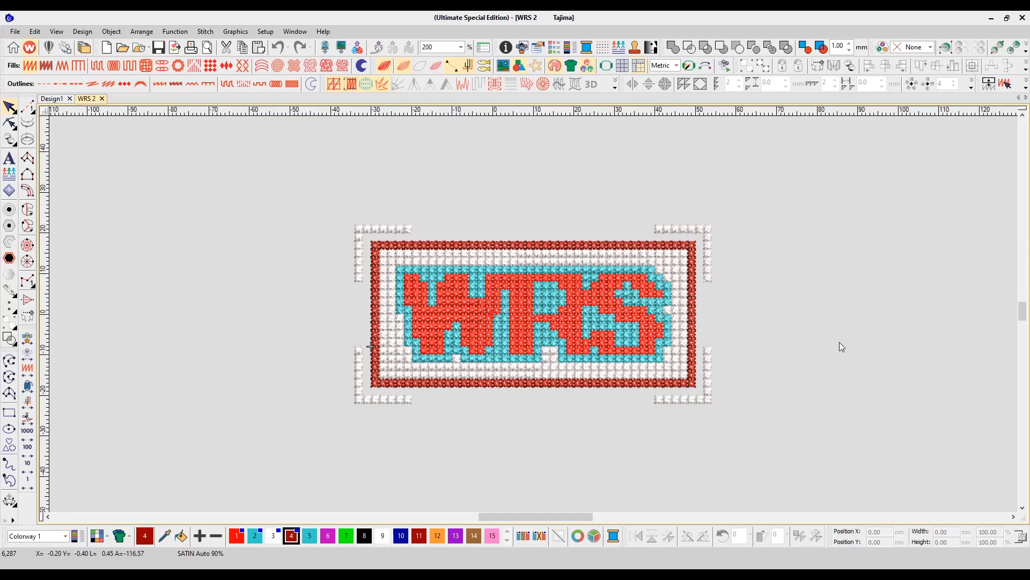
left_click(625, 321)
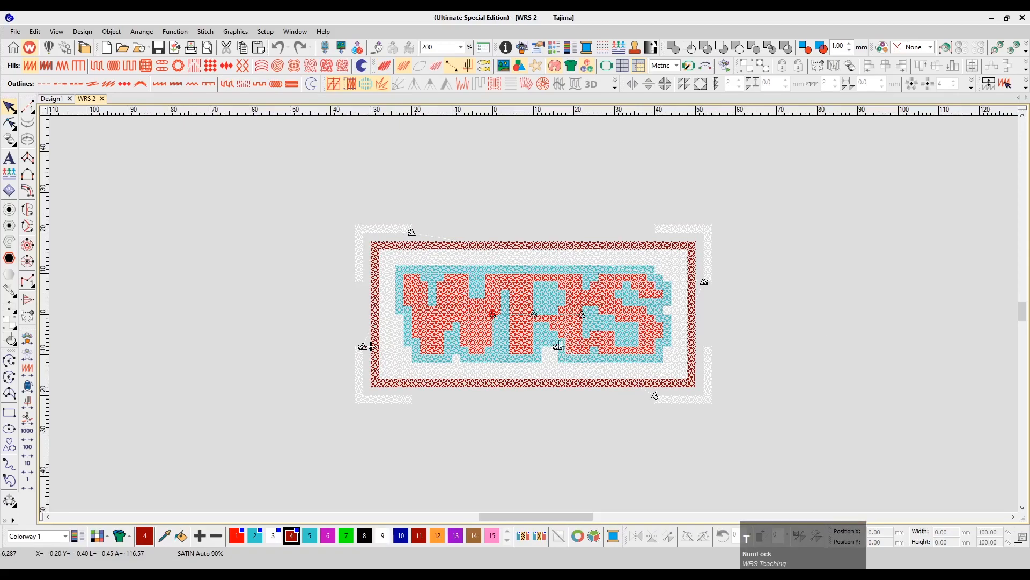
left_click(474, 322)
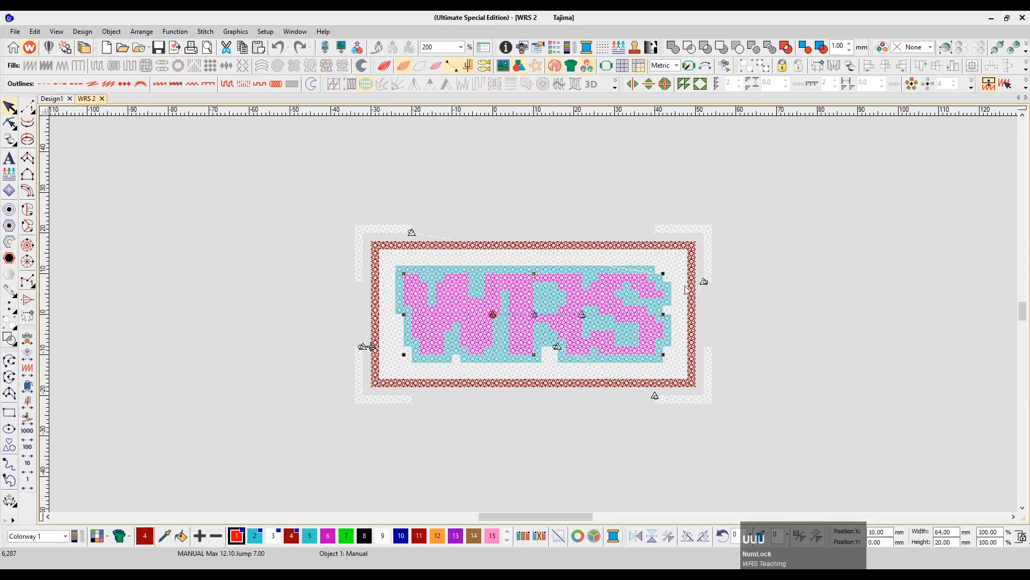
left_click(795, 281)
left_click_drag(477, 311, 738, 172)
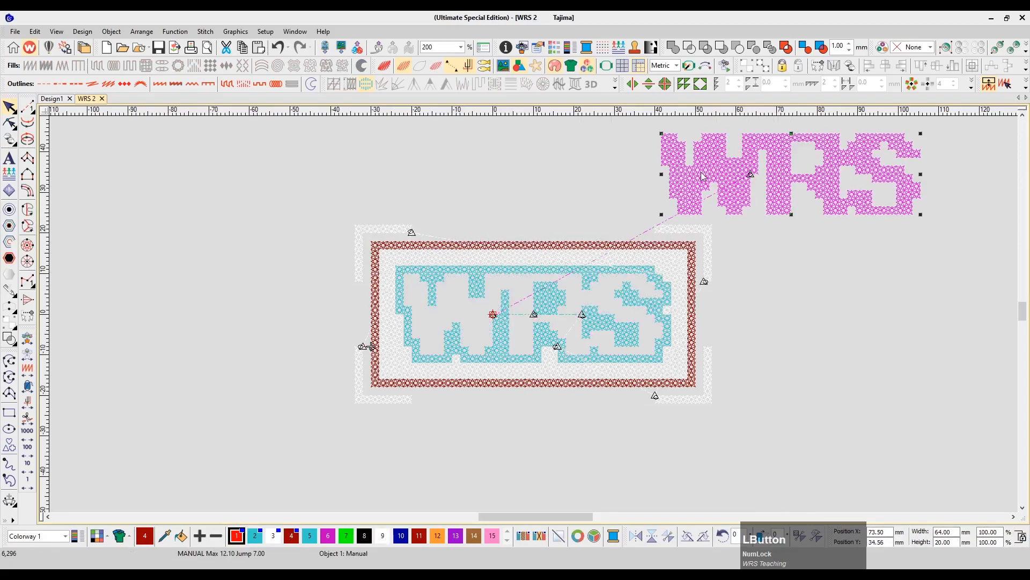
left_click_drag(496, 343, 181, 220)
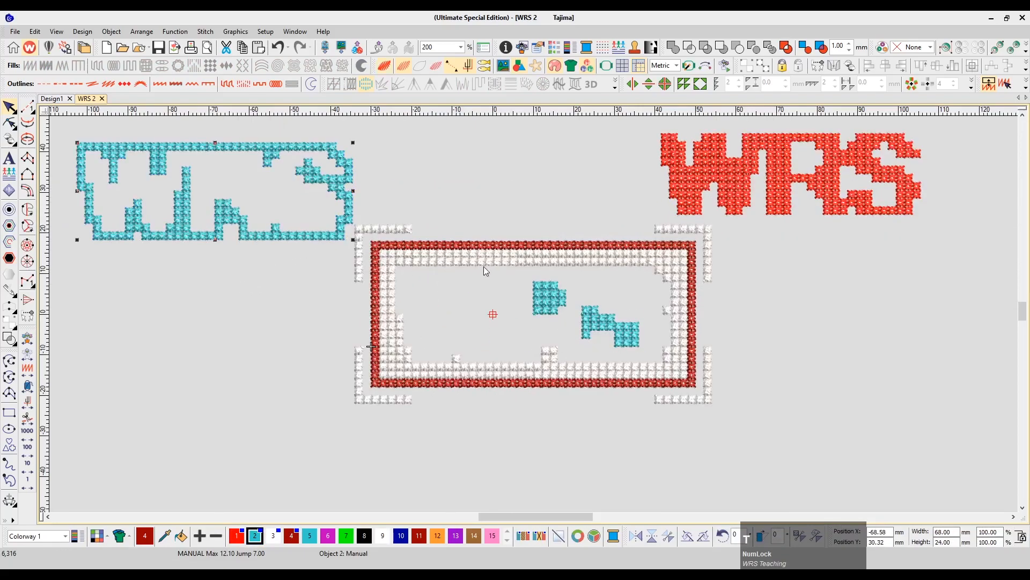
left_click_drag(475, 263, 824, 297)
scroll(826, 316, "right", 1)
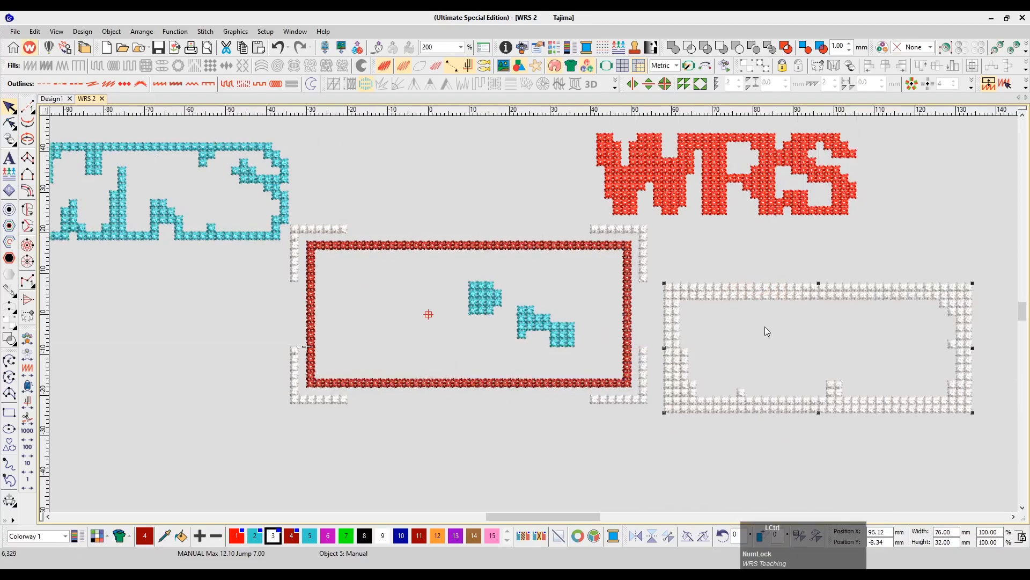
left_click_drag(633, 299, 588, 407)
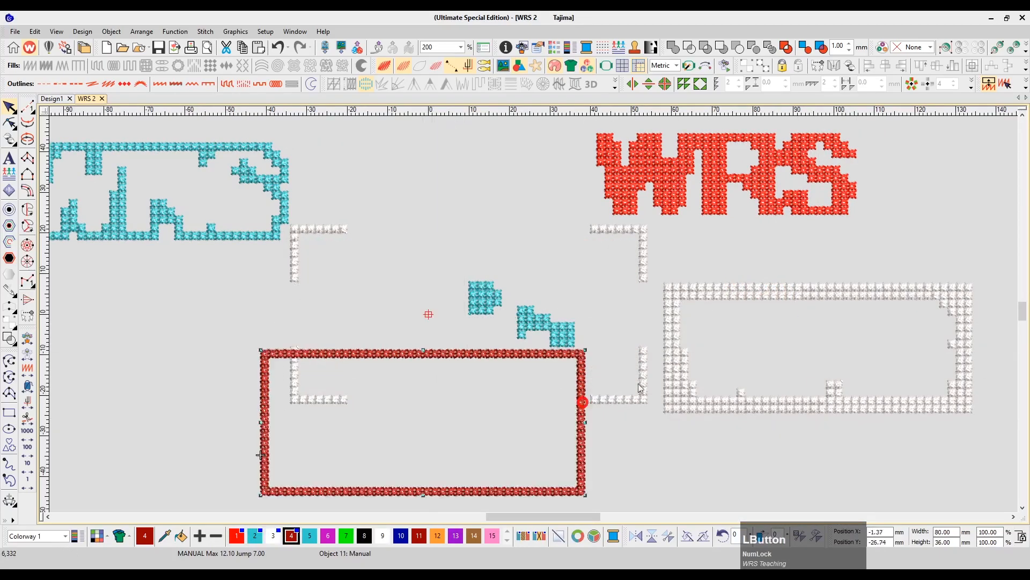
- Undo the four moves of the lettering, outline, white background and border
key("ctrl+z")
key("ctrl+z")
key("ctrl+z")
key("ctrl+z")
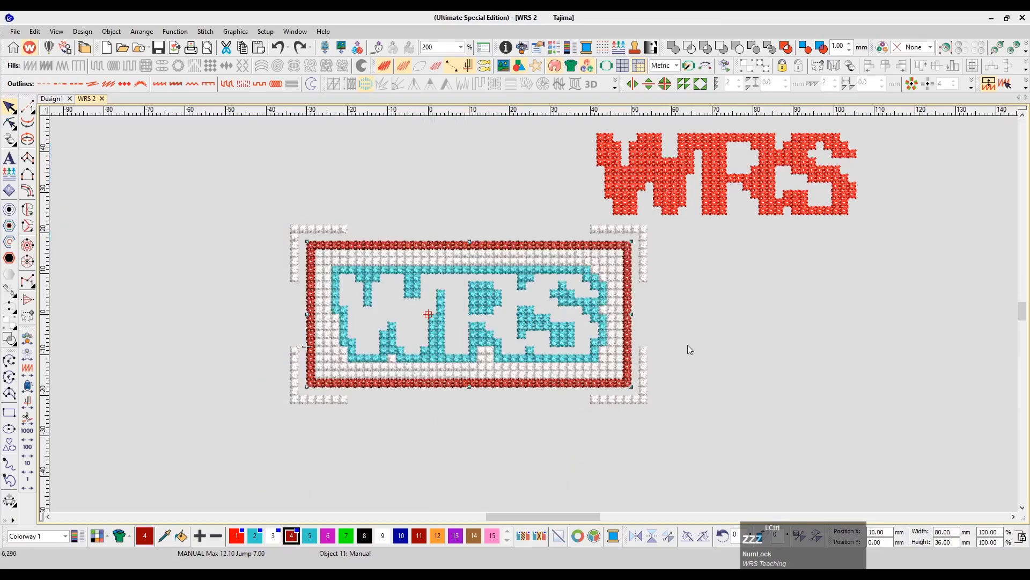
- Go to the start of the WRS 2 design and travel by colour through the red lettering and turquoise outline
key("Home")
left_click(698, 316)
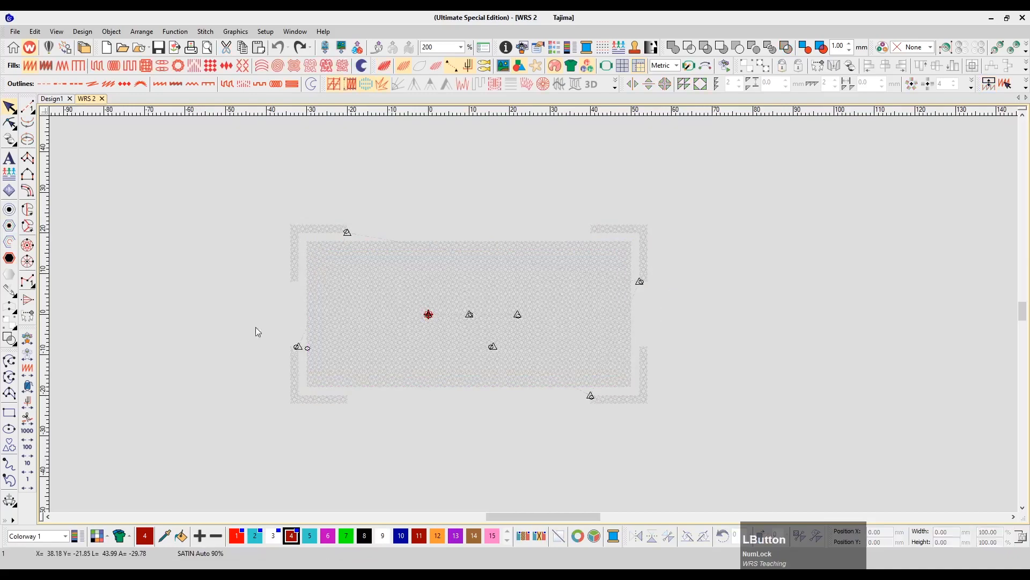
right_click(31, 420)
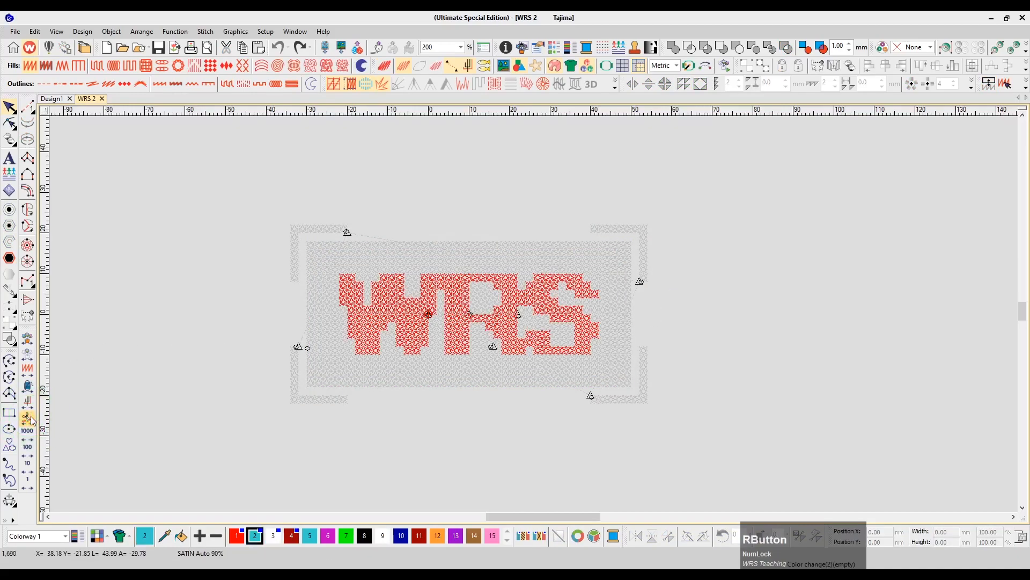
key("t")
key("t")
right_click(31, 420)
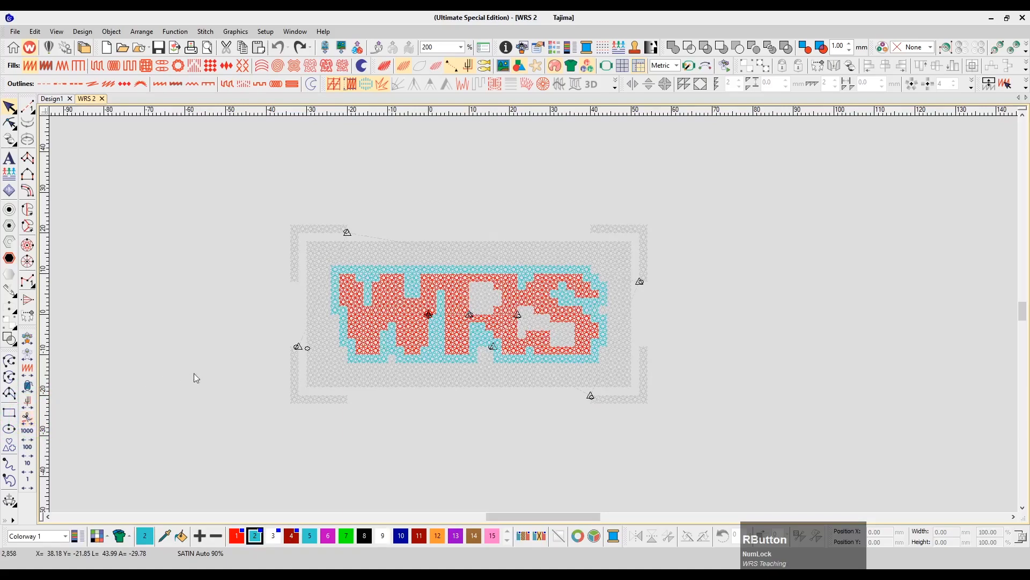
- Set the design window's background to plain dark grey so the white stitches stand out
left_click(109, 539)
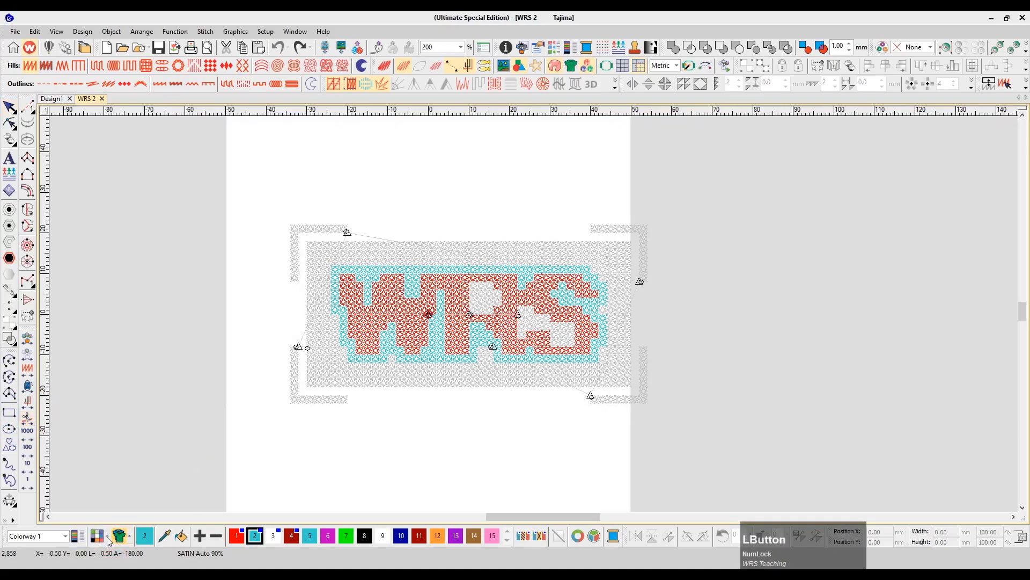
left_click(106, 536)
left_click(106, 536)
left_click(121, 536)
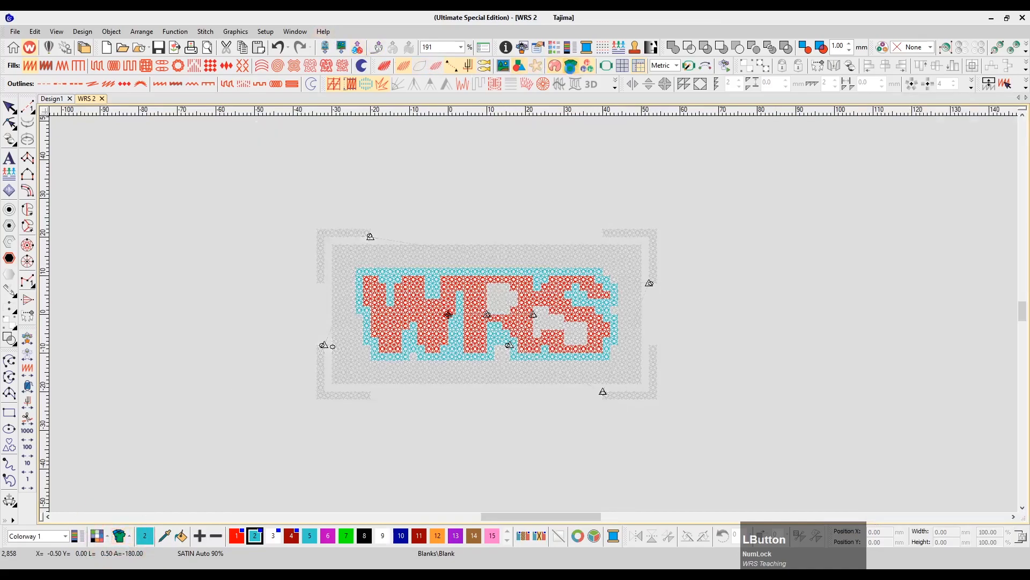
left_click(107, 536)
mouse_move(170, 551)
left_click(252, 507)
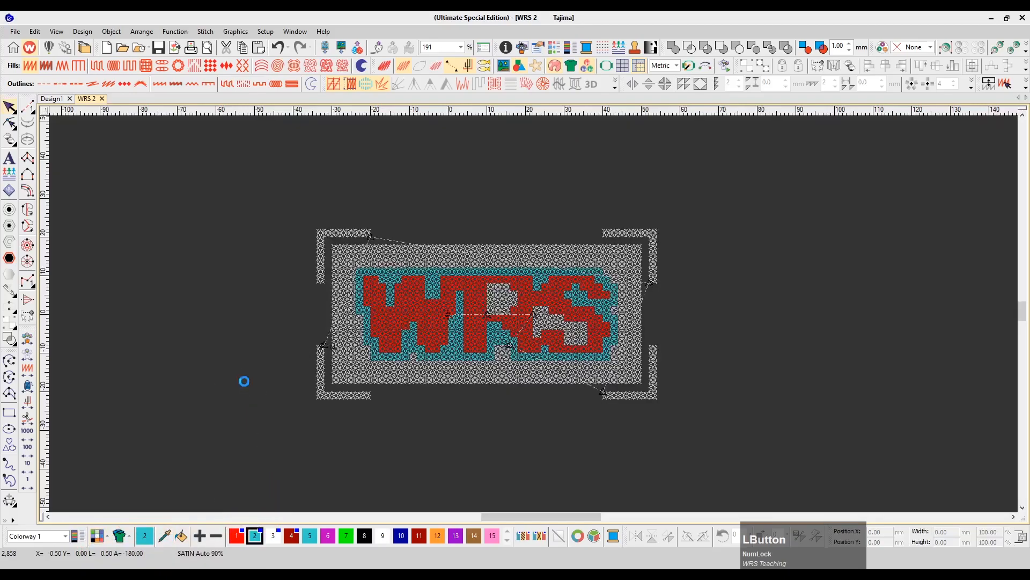
- Return to the start of the design, travel by colour through the red lettering, and compare it with the realistic stitch view
key("t")
key("t")
key("Home")
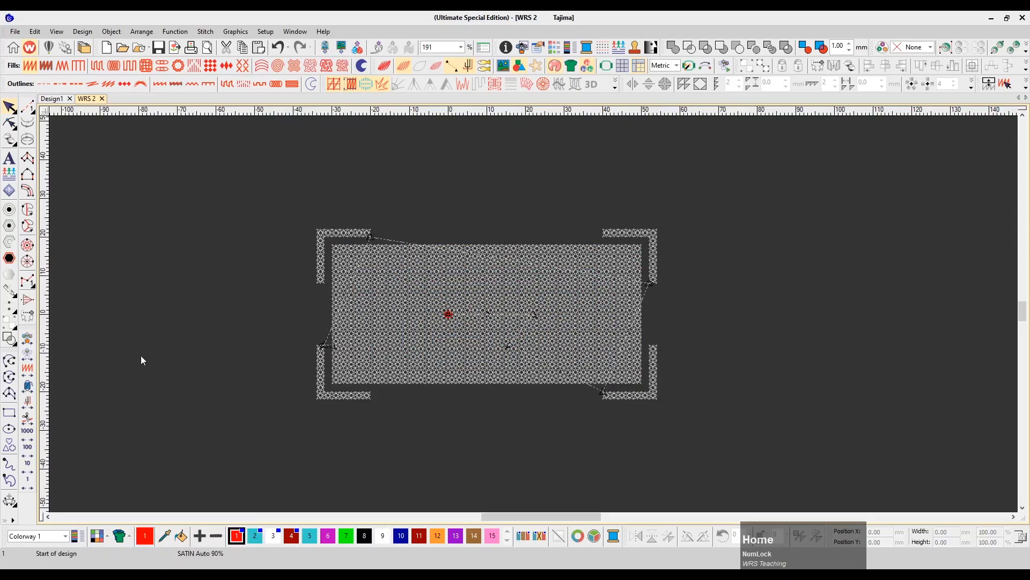
key("z")
scroll(564, 340, "up", 1)
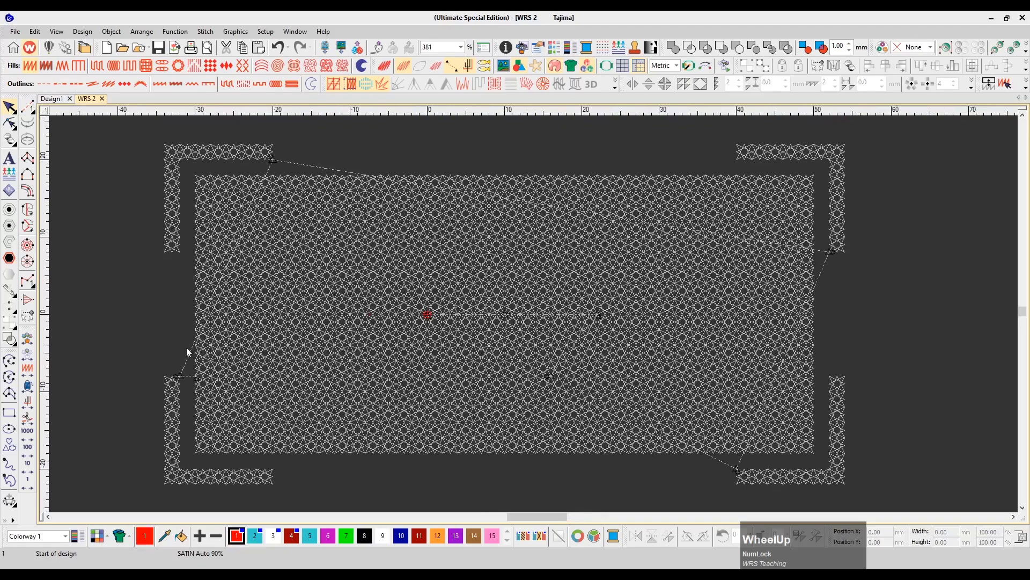
right_click(30, 421)
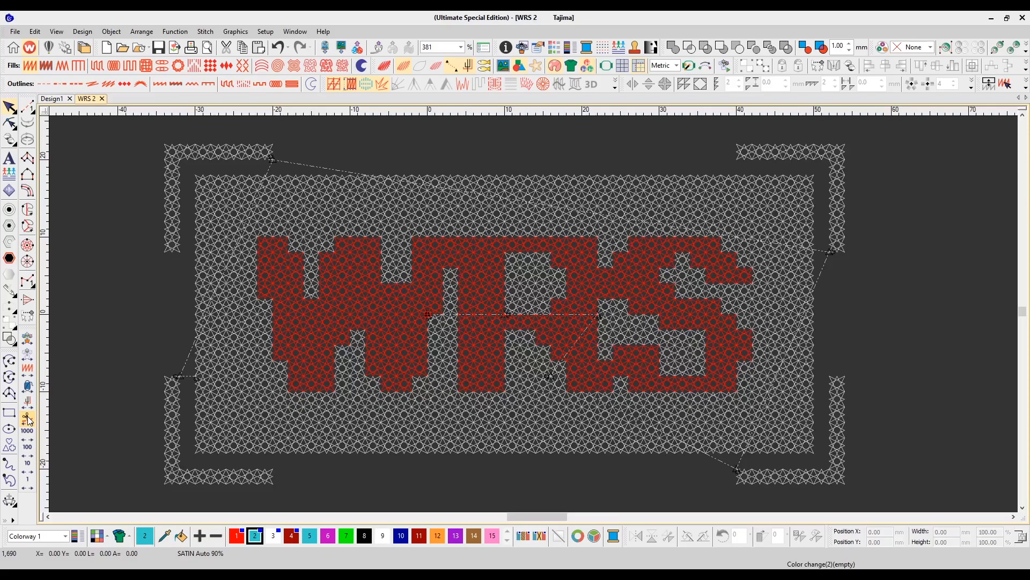
key("t")
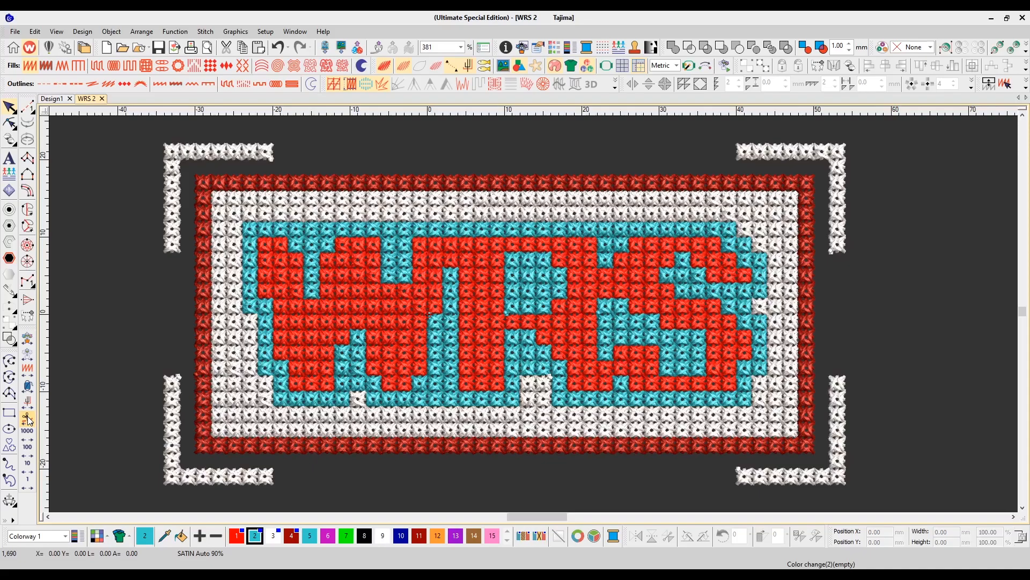
- Travel by colour through the turquoise outline, white areas and dark red border, and restore the realistic stitch view
key("t")
right_click(28, 420)
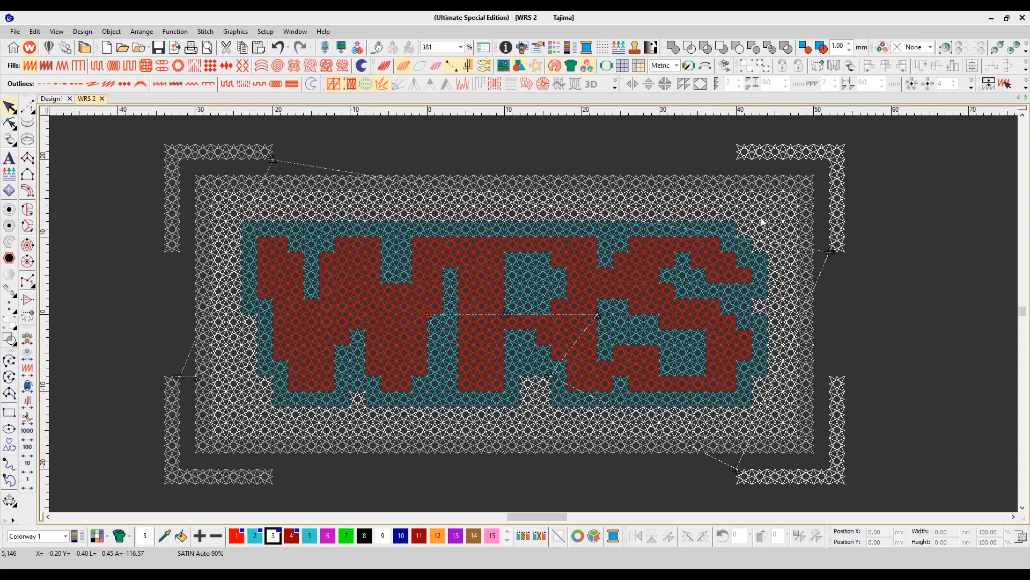
right_click(23, 416)
right_click(23, 416)
right_click(23, 416)
right_click(23, 416)
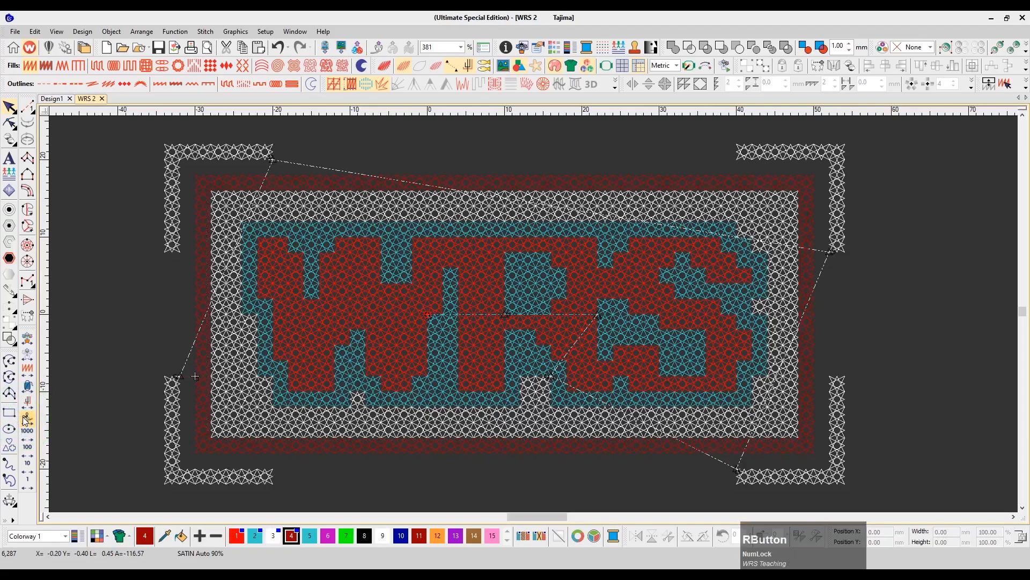
key("t")
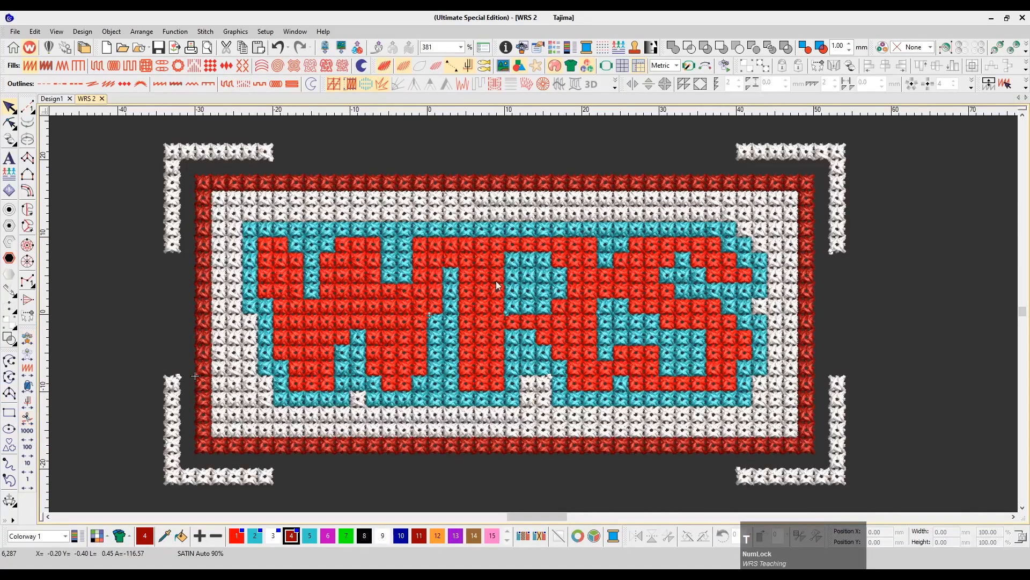
- Switch to Wilcom ES Cross Stitch and show the whole WRS 2 design with free space around it
key("shift+z")
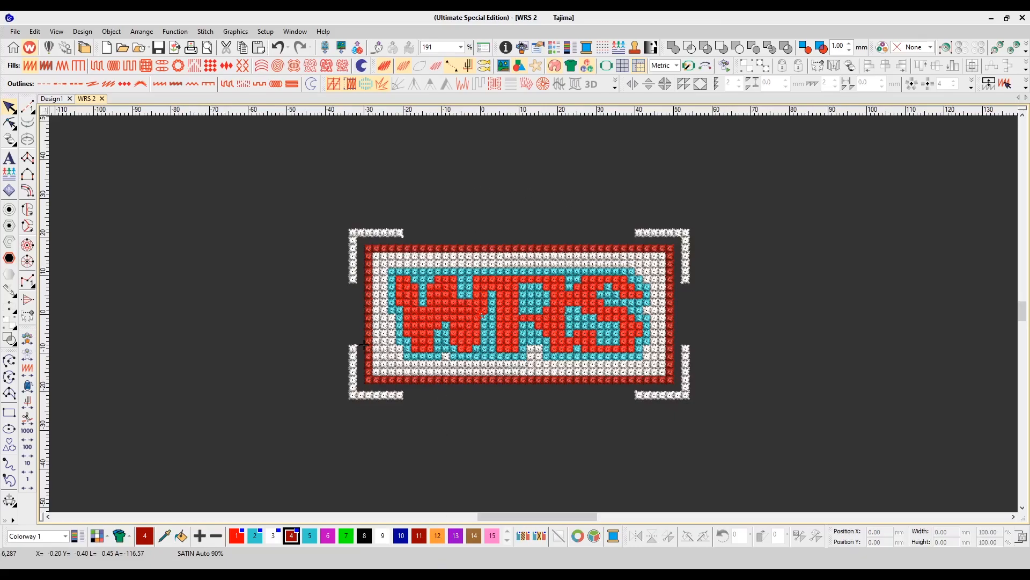
mouse_move(407, 570)
left_click(408, 536)
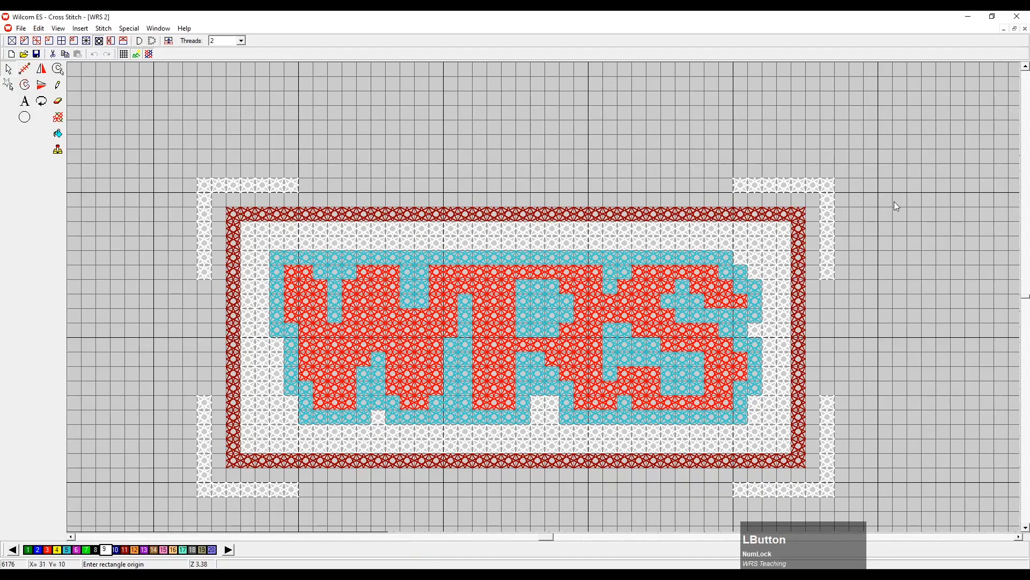
key("shift+z")
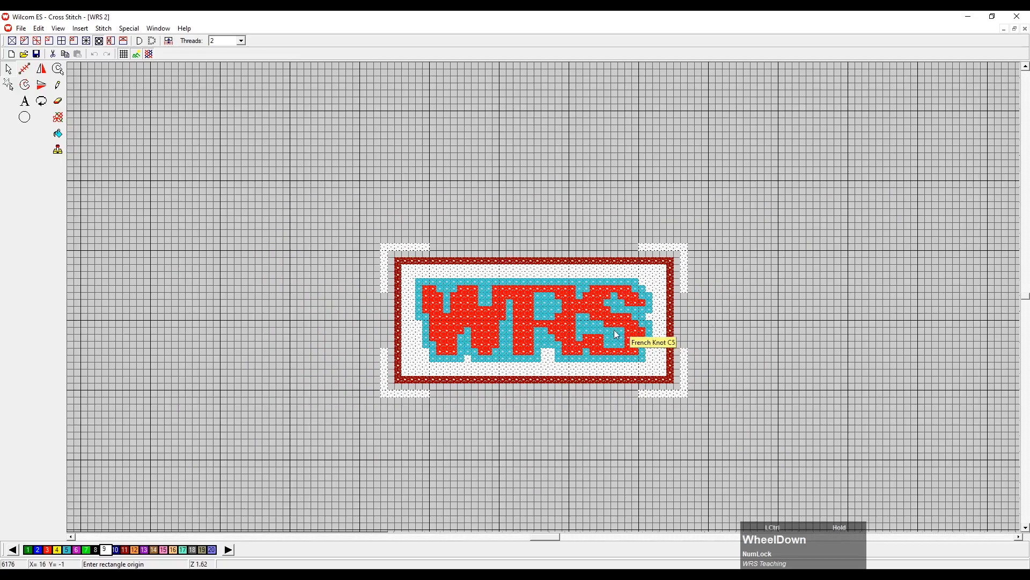
- Copy the whole bordered WRS design with its corner brackets and place the pasted duplicate to the right of the original
left_click(717, 218)
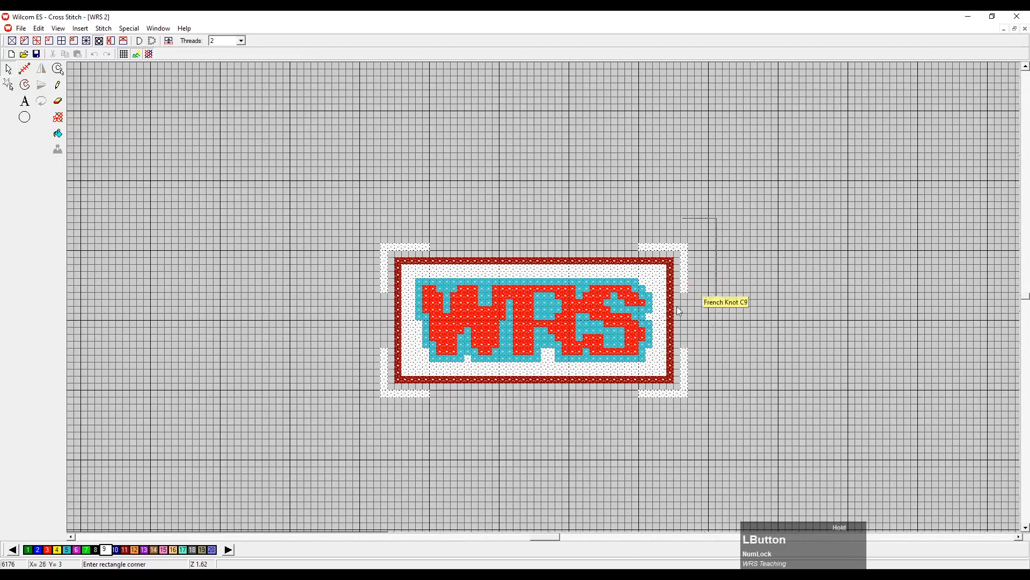
left_click(350, 424)
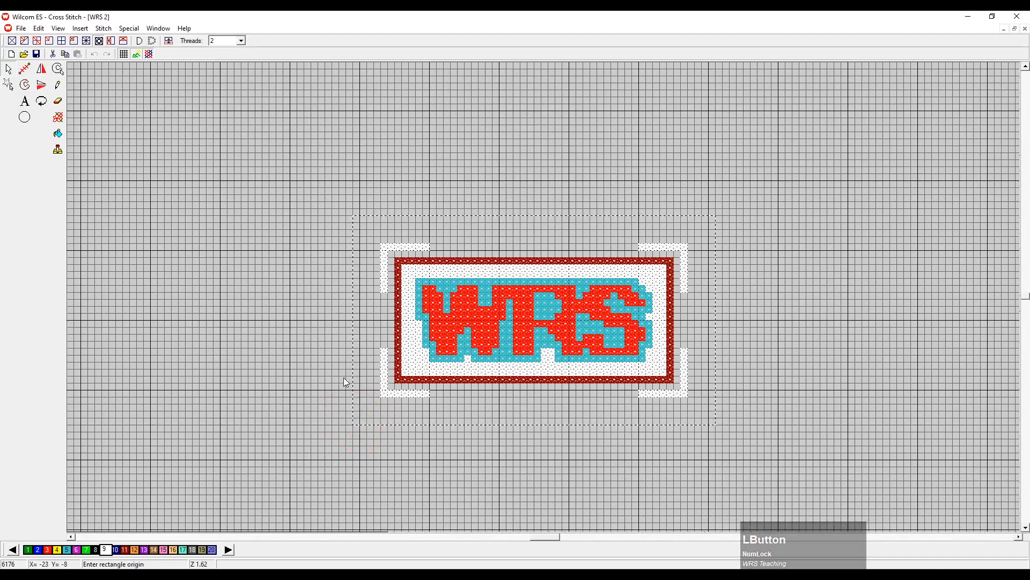
key("ctrl+c")
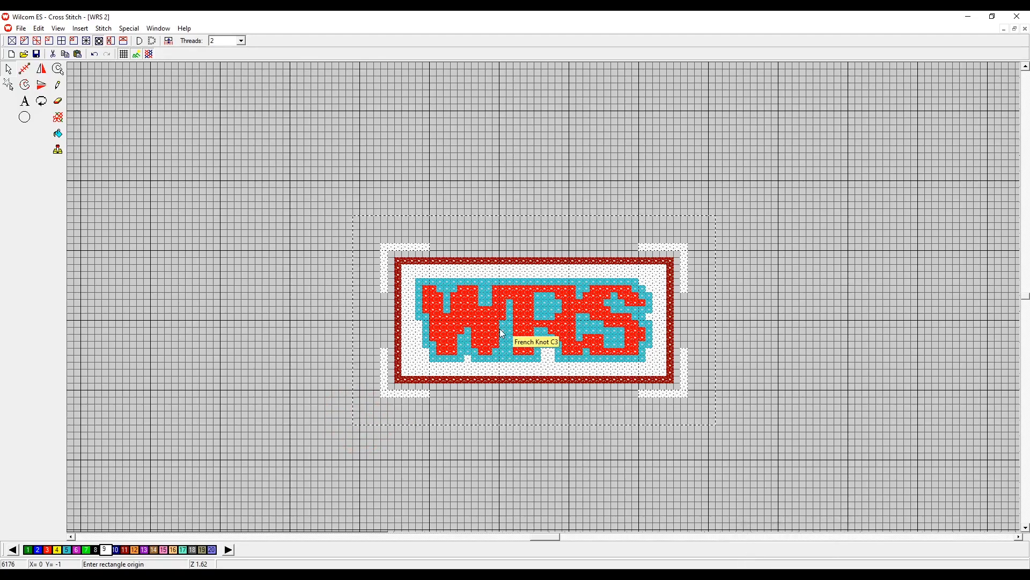
key("ctrl+v")
left_click_drag(492, 333, 811, 336)
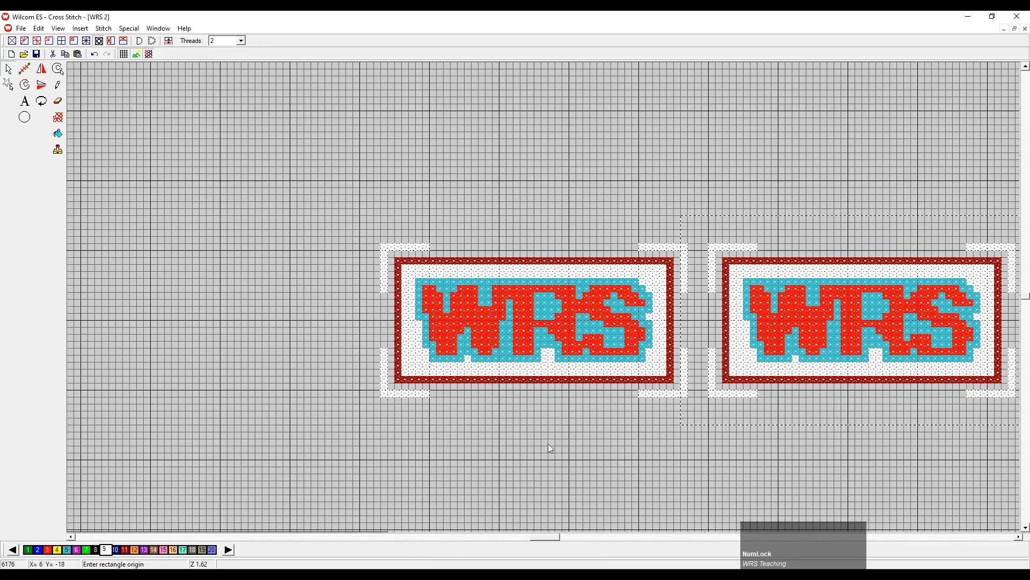
- Undo the pasted duplicate of the WRS design
key("z")
left_click(794, 350)
left_click_drag(798, 255, 619, 376)
key("z")
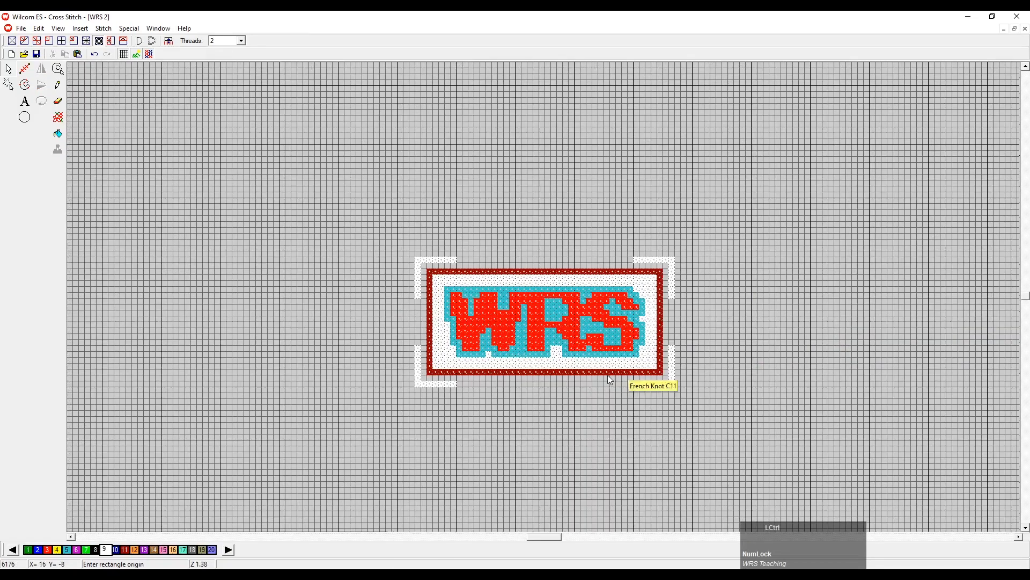
- Select the whole WRS design and stamp three copies with the Rubber Stamp tool to form a two-by-two grid
scroll(609, 377, "down", 1)
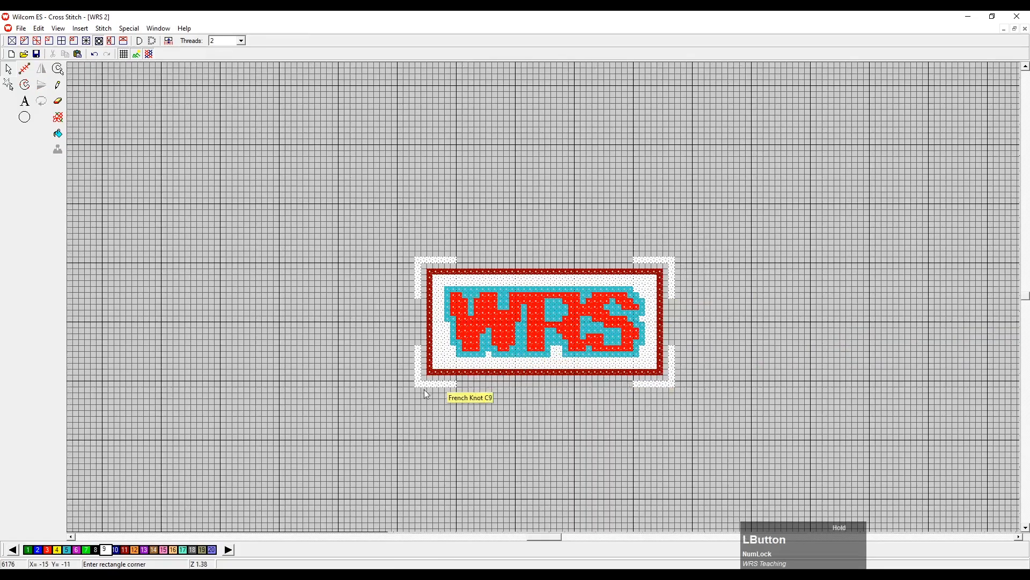
left_click(403, 404)
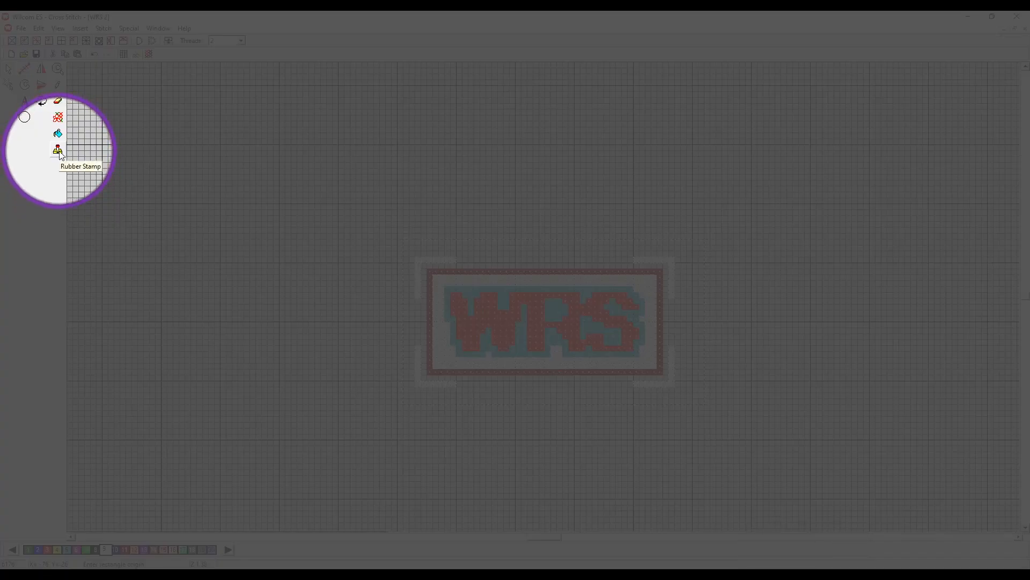
left_click(58, 151)
key("q")
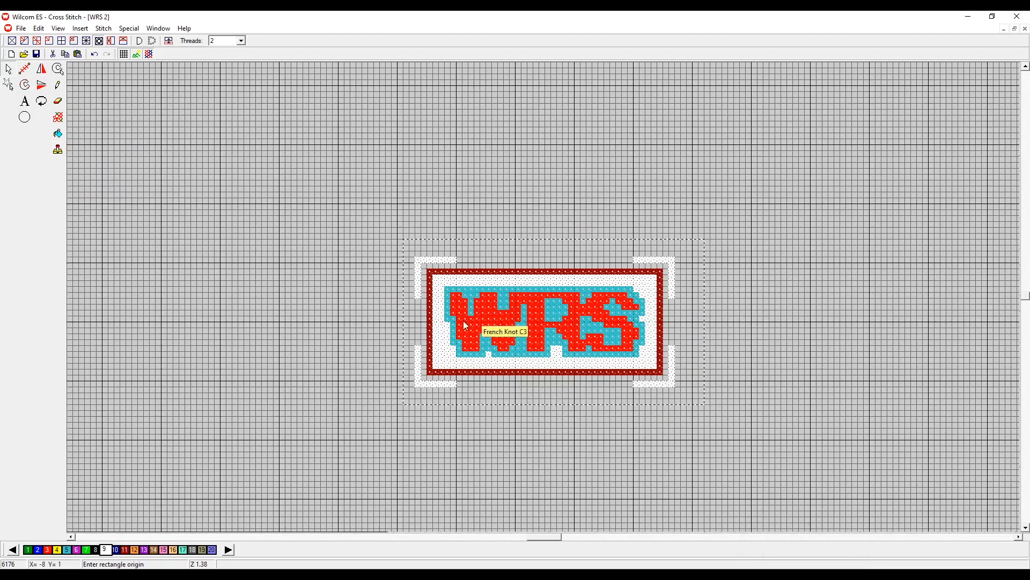
left_click(58, 152)
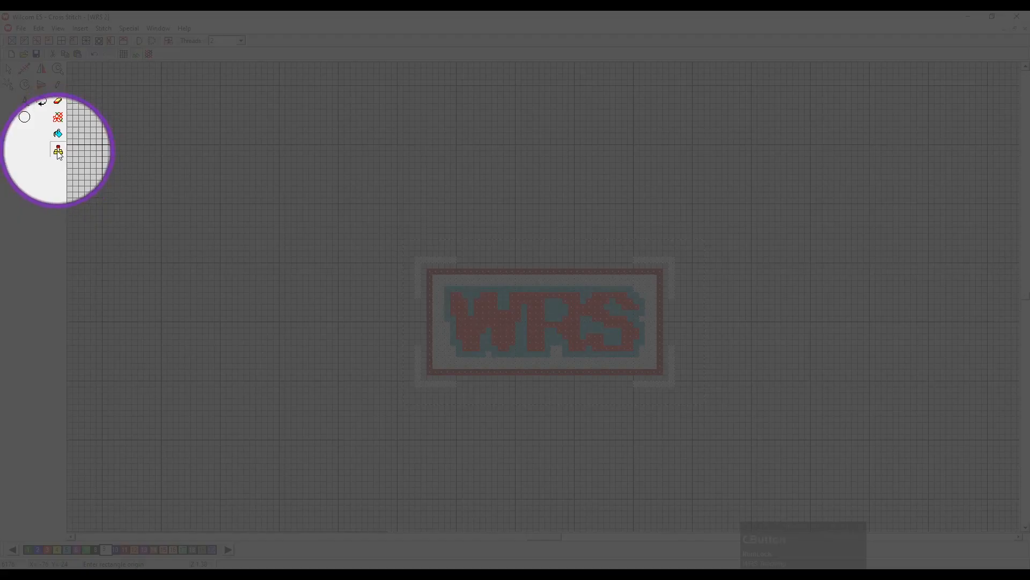
key("q")
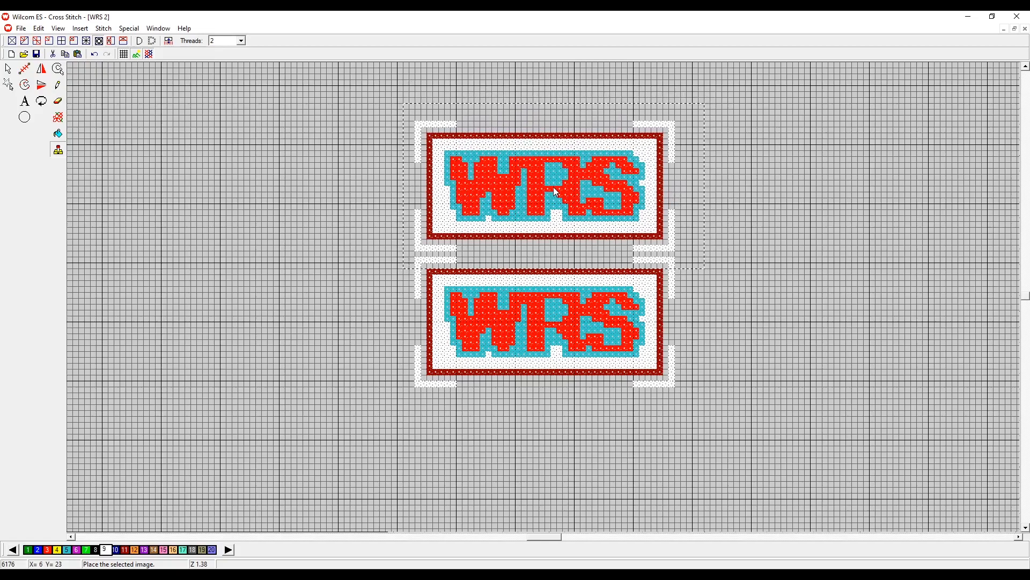
left_click(555, 188)
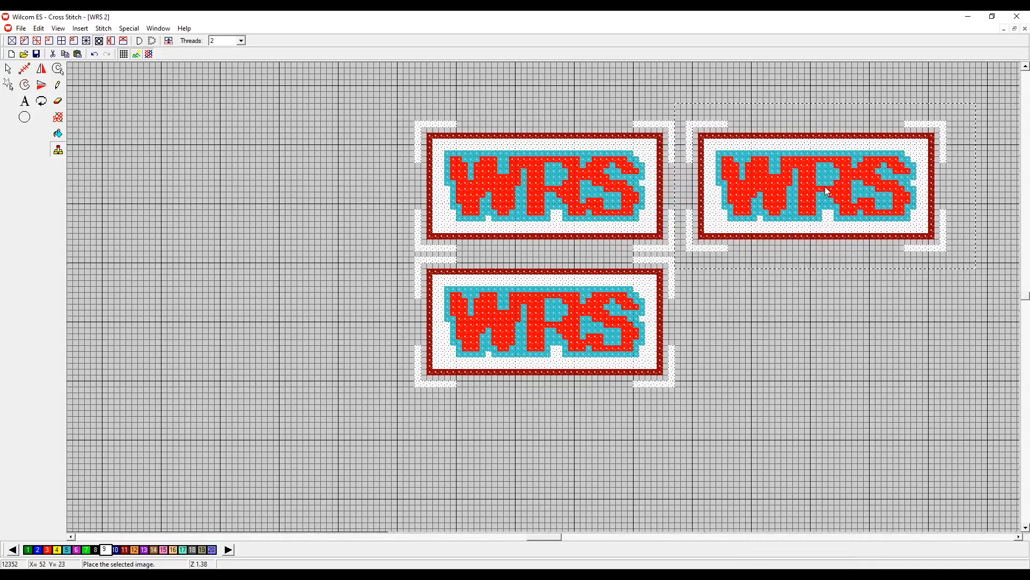
left_click(820, 188)
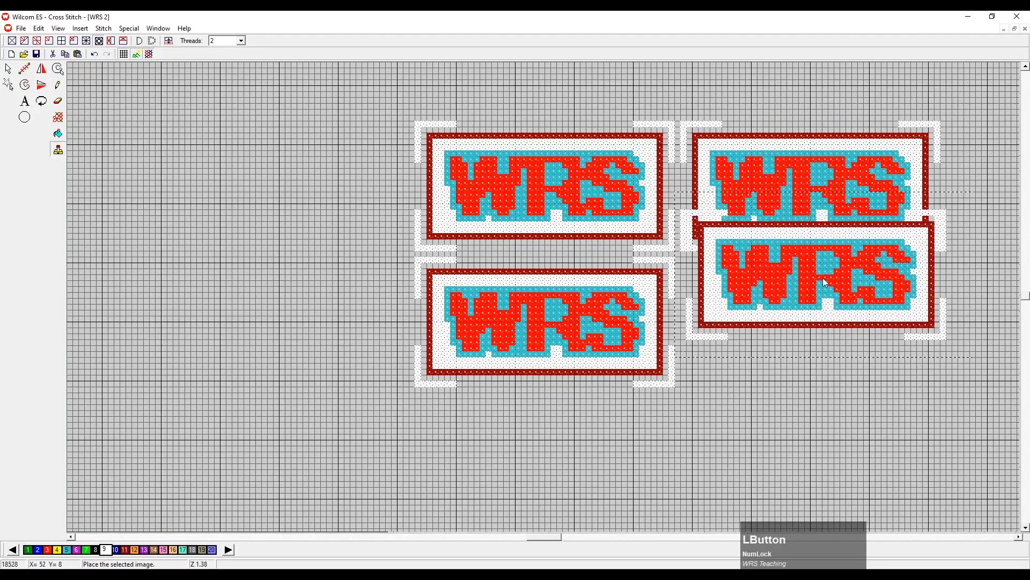
left_click(290, 195)
key("Escape")
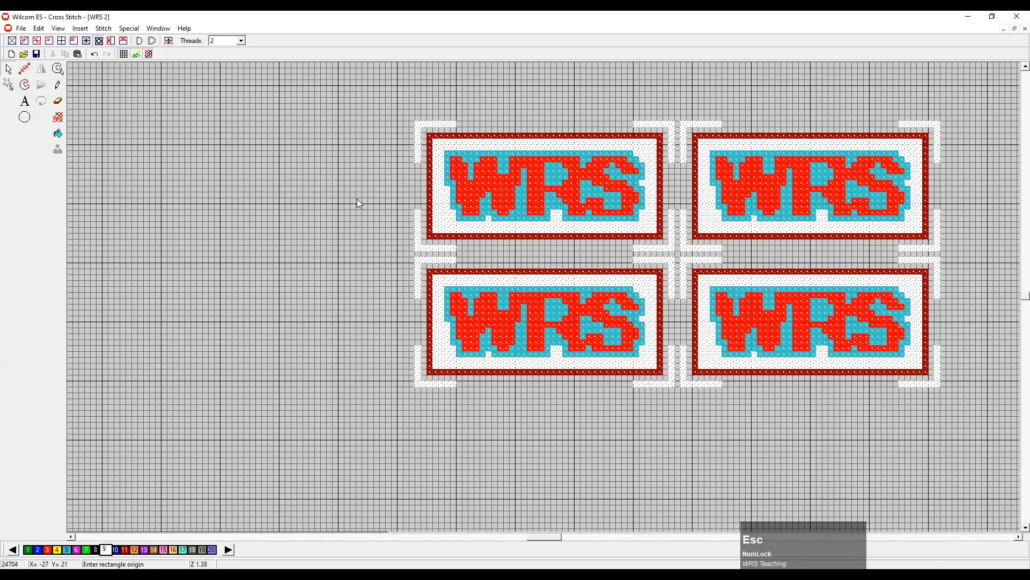
- Select the upper-left WRS copy with its corner brackets and convert it to Half Cross stitches
left_click(1019, 537)
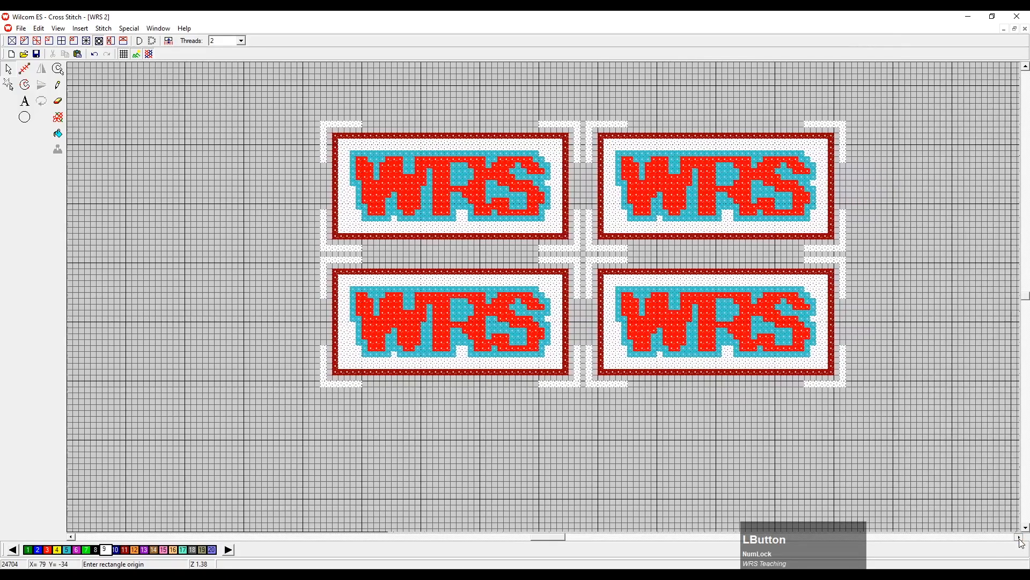
left_click(1019, 536)
left_click(1026, 67)
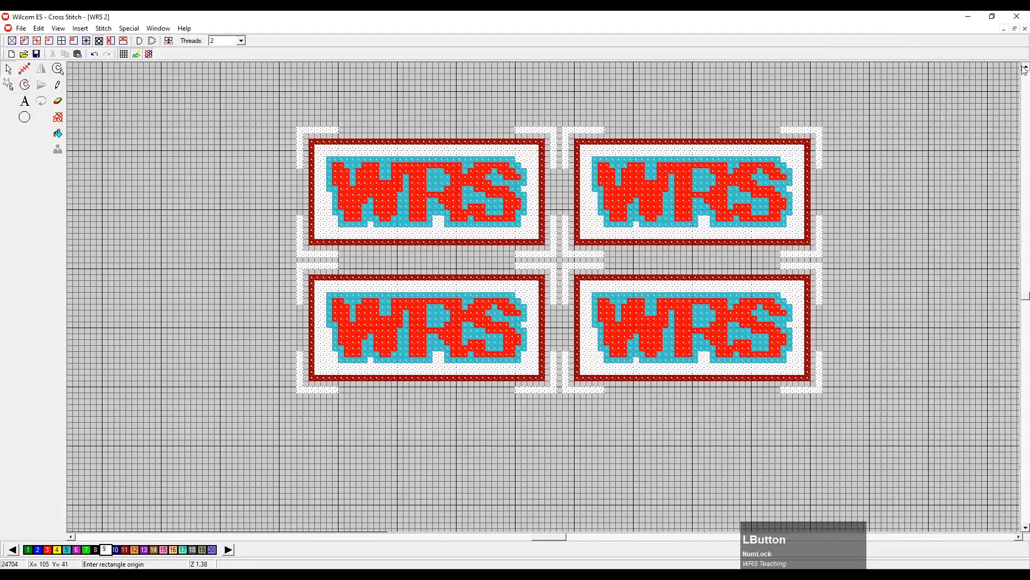
key("z")
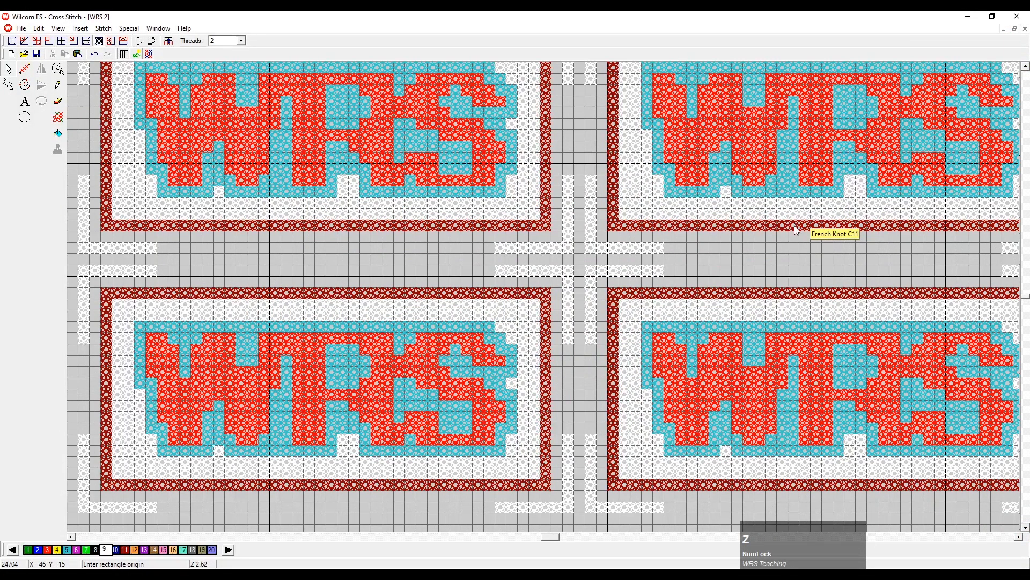
key("shift+z")
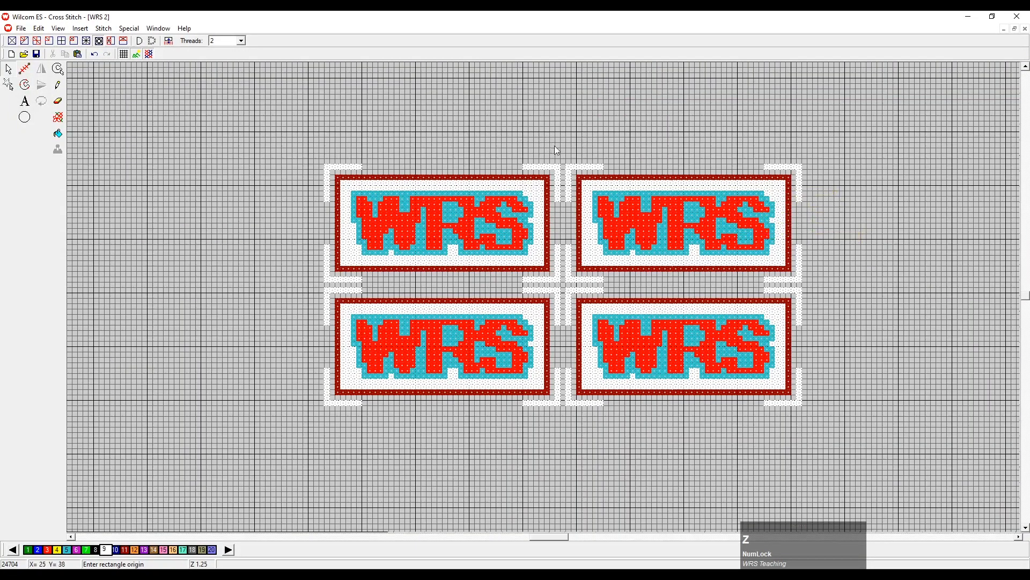
left_click_drag(562, 153, 314, 285)
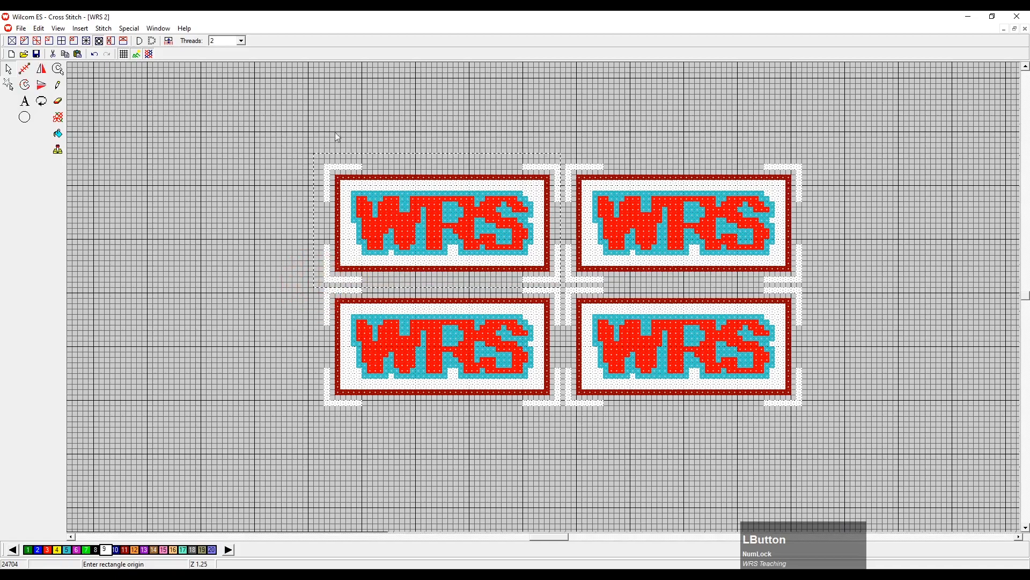
left_click(39, 42)
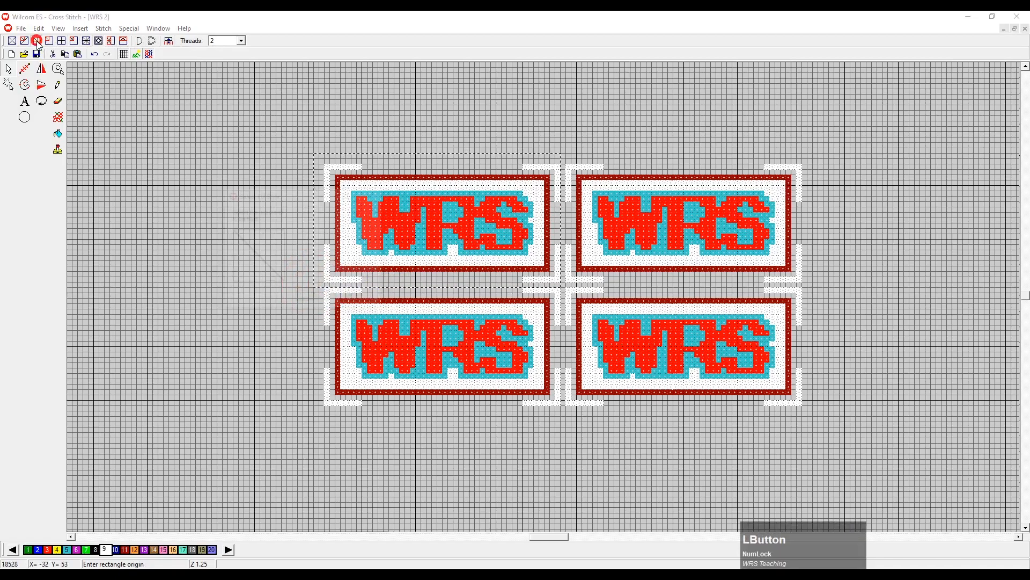
left_click(299, 295)
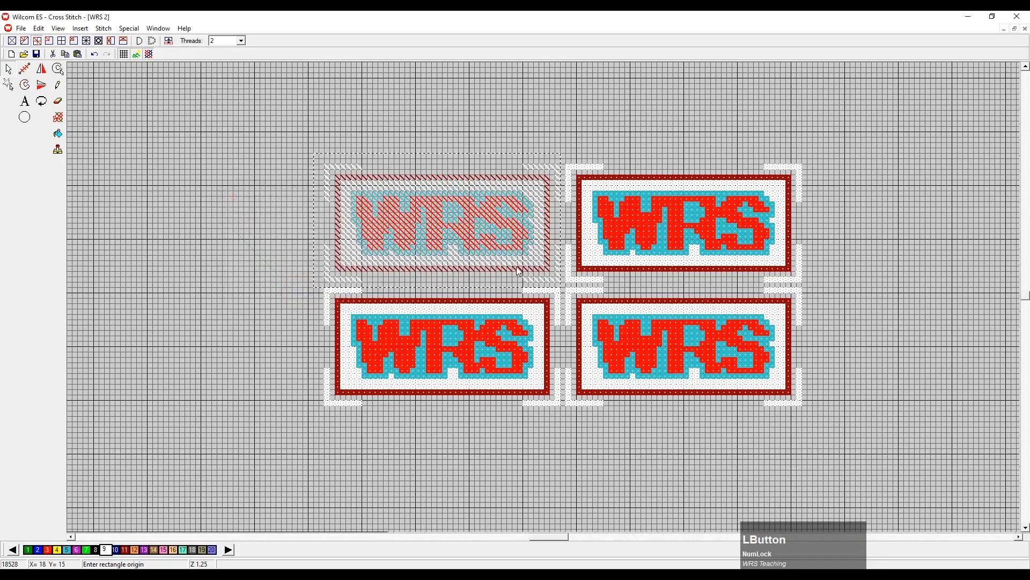
key("Escape")
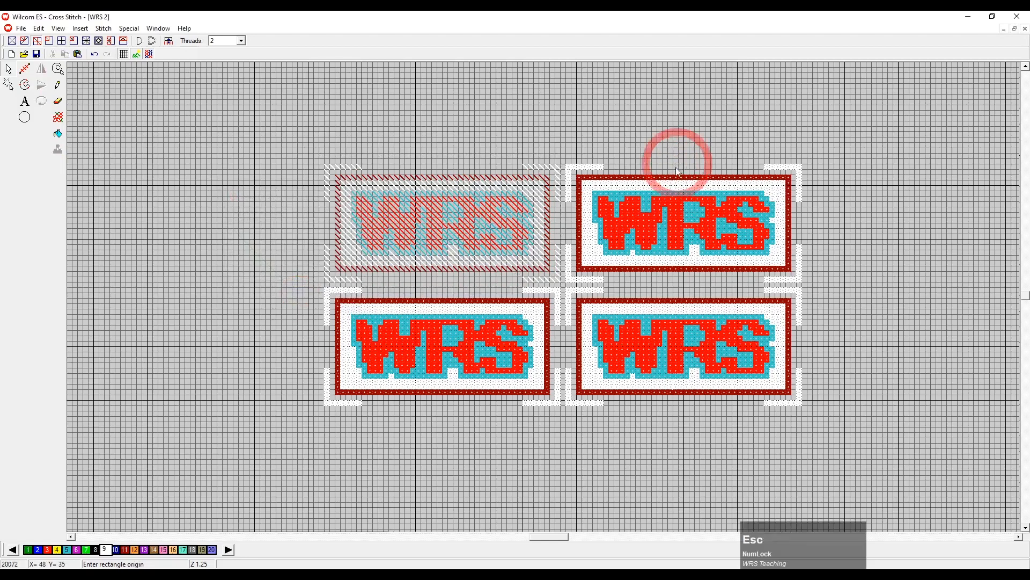
- Select the upper-right WRS copy with its corner brackets and convert it to double cross stitches
left_click_drag(825, 147, 564, 283)
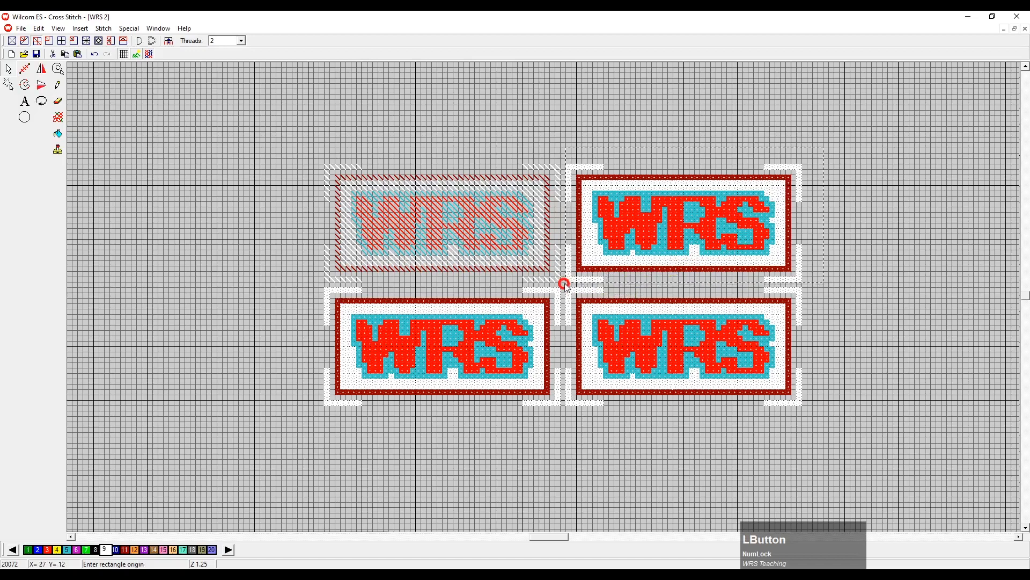
key("b")
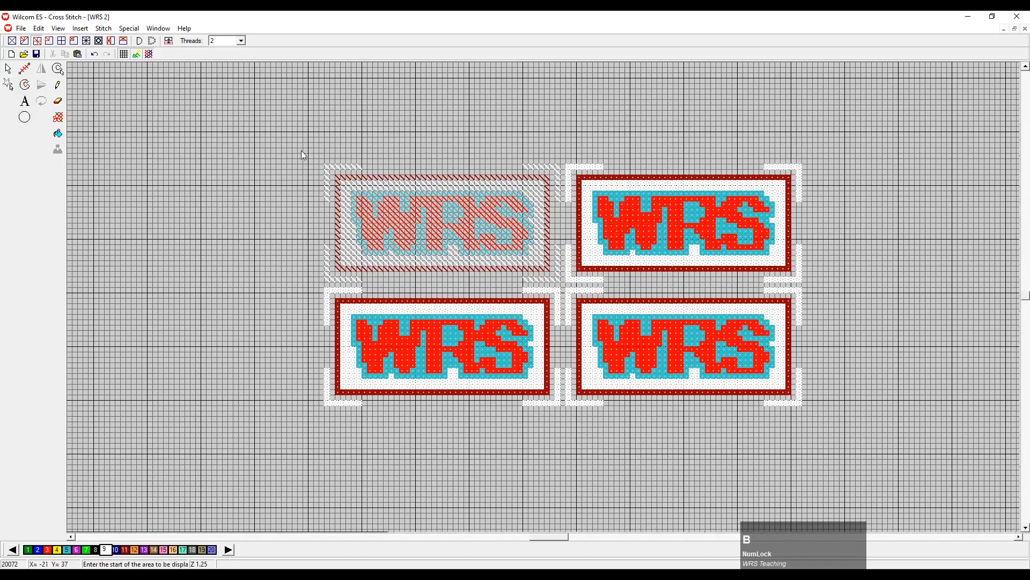
key("z")
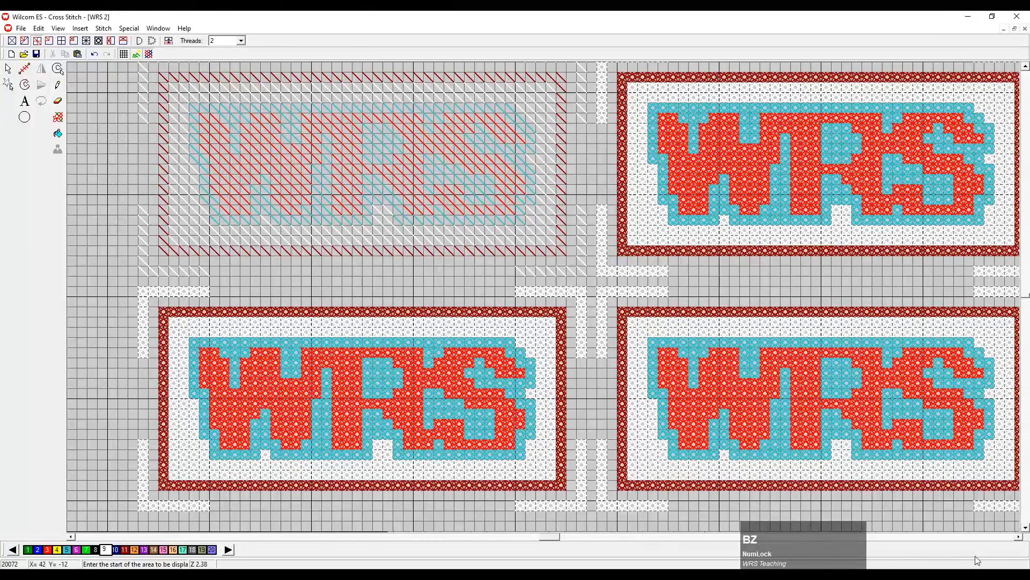
key("Escape")
key("z")
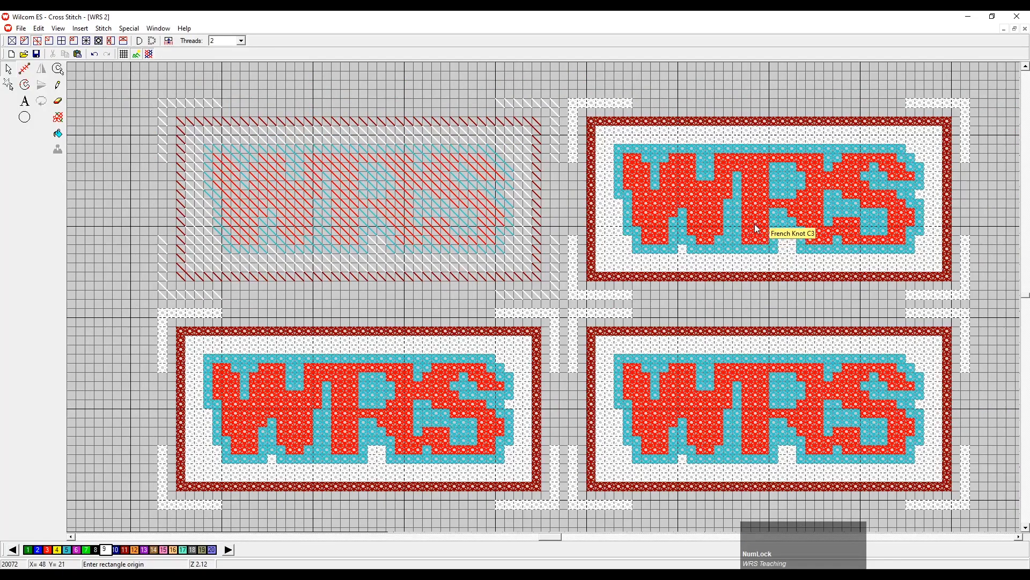
left_click(11, 68)
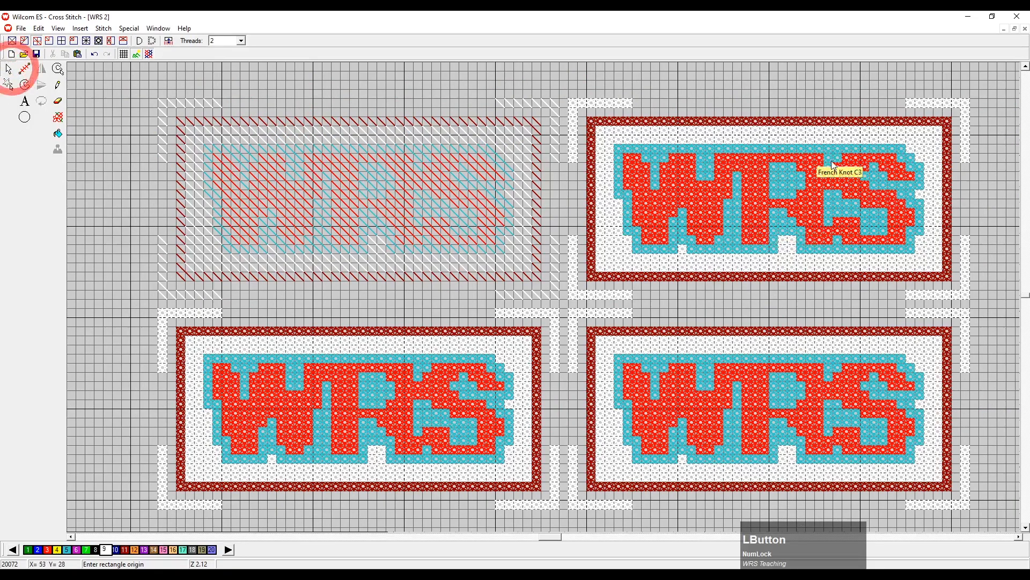
left_click_drag(905, 143, 567, 300)
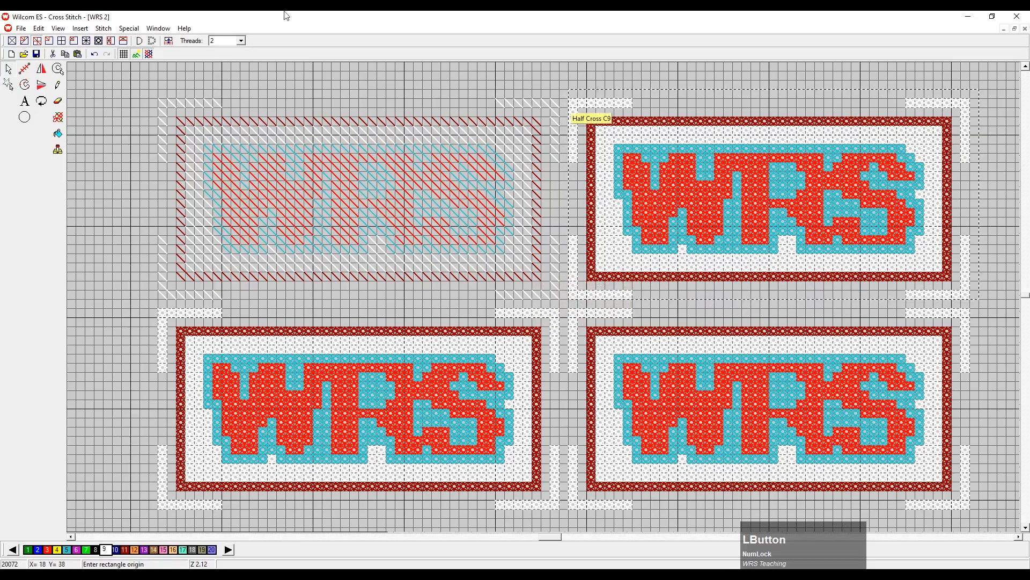
left_click(86, 40)
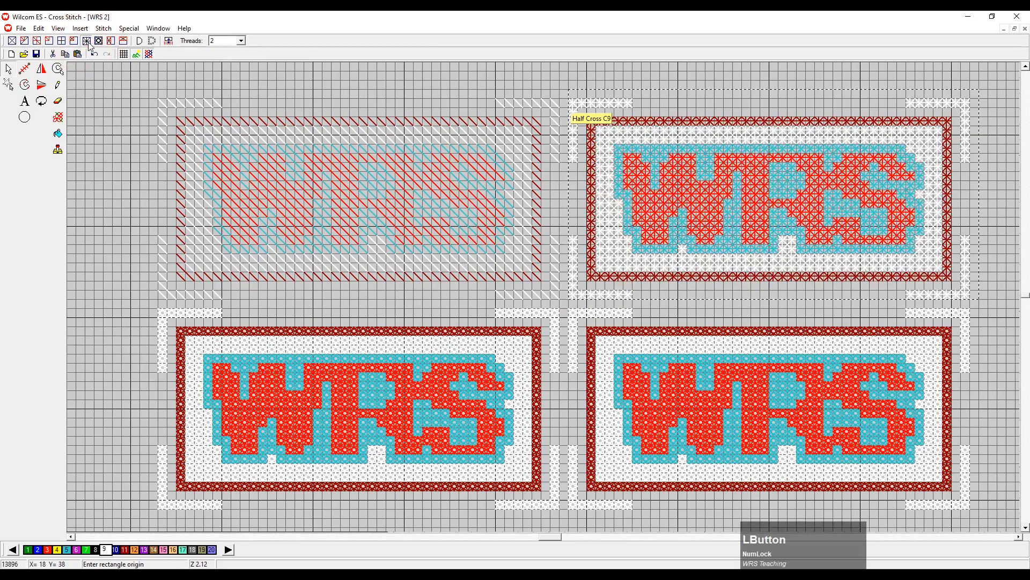
- Select the lower-right WRS copy and try small crosses in two opposite quadrants, followed by a quarter stitch in the upper-left quadrant
left_click(990, 317)
left_click_drag(990, 307, 547, 480)
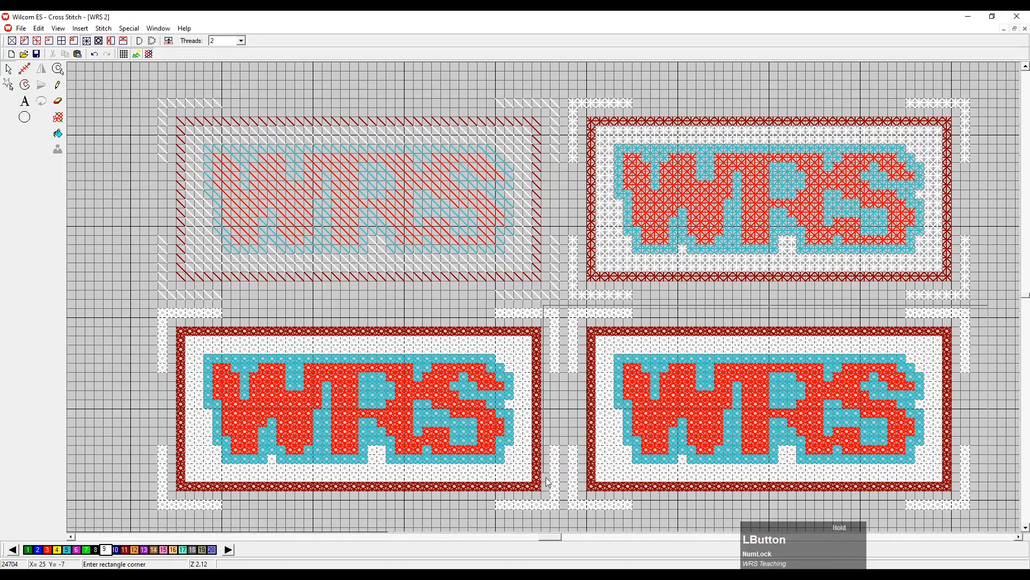
left_click_drag(563, 521, 562, 516)
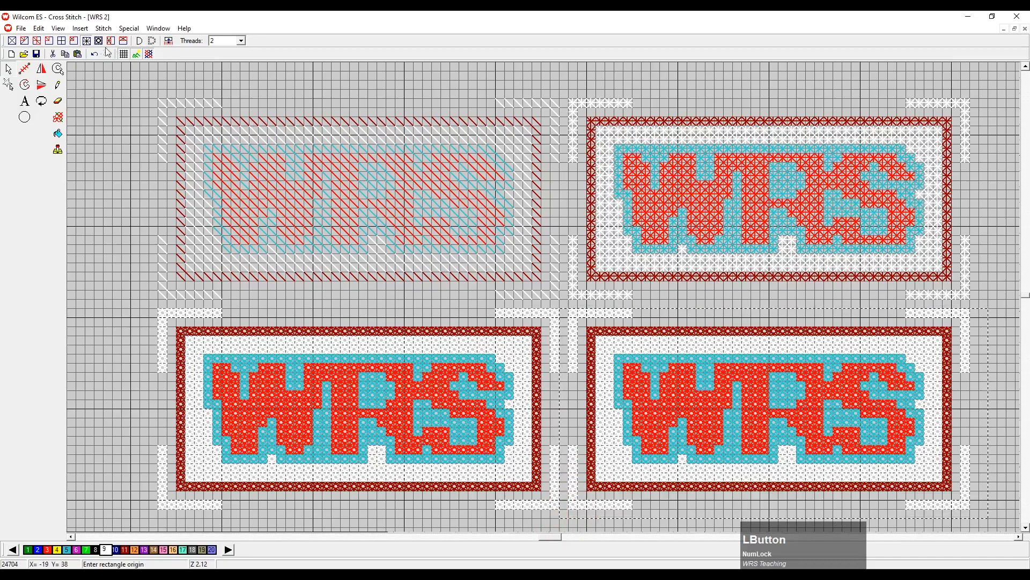
left_click(75, 42)
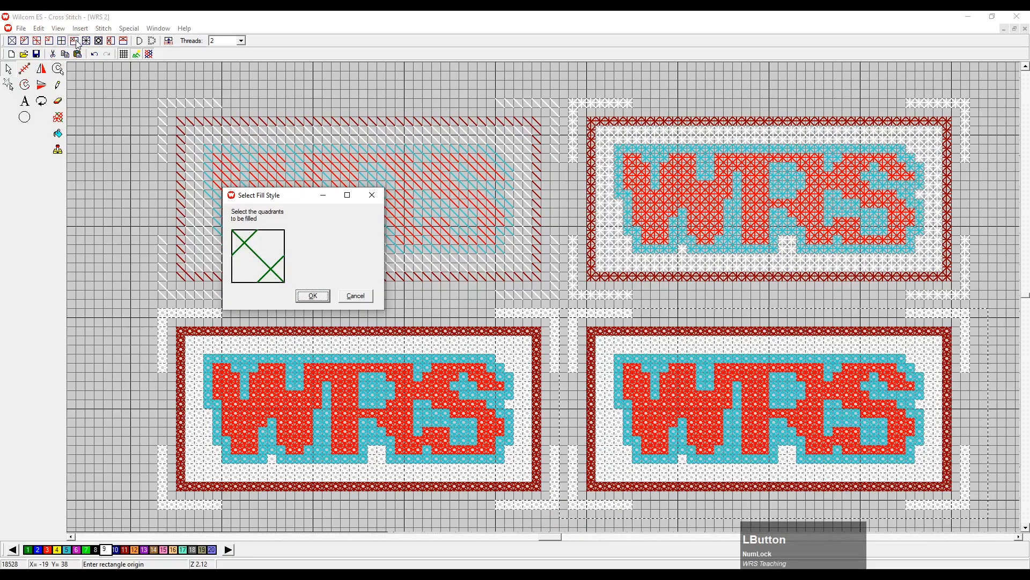
left_click(313, 295)
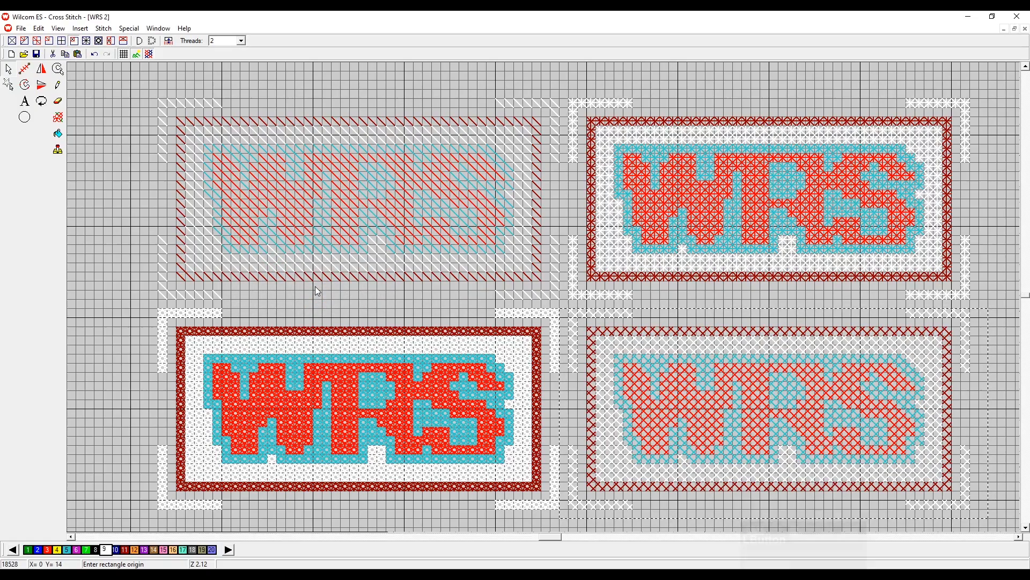
left_click(52, 42)
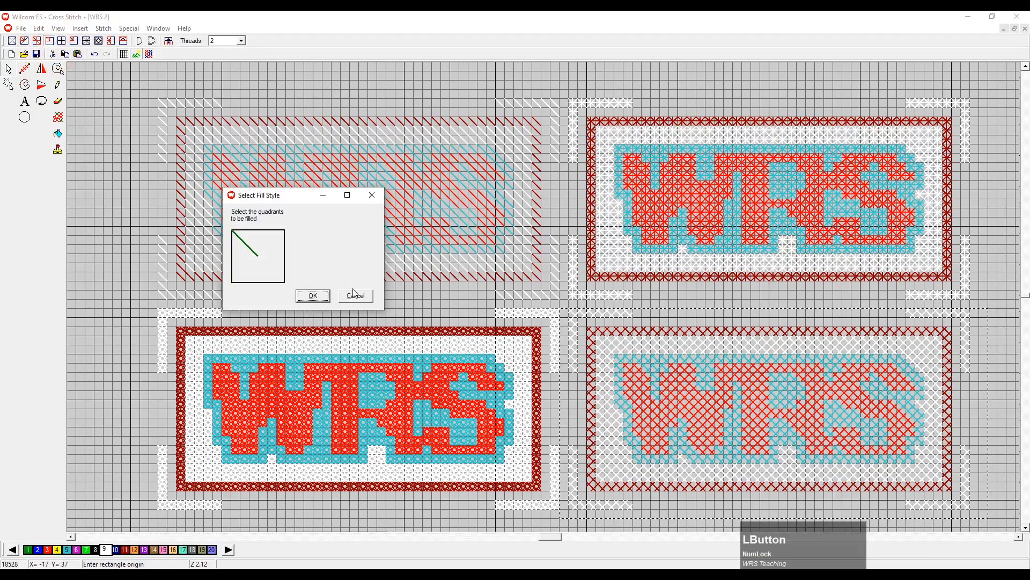
left_click(313, 295)
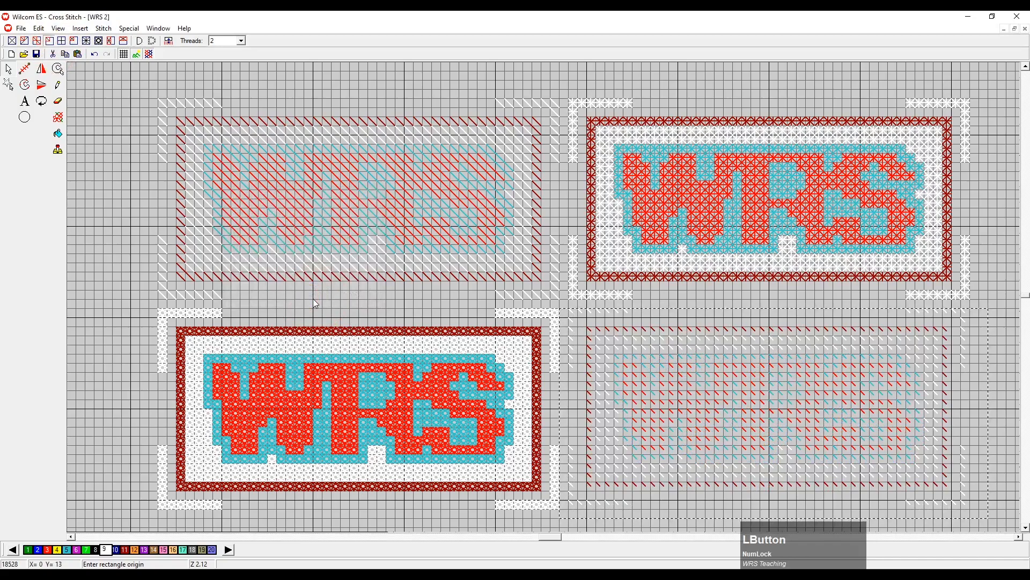
- Convert the lower-right WRS copy to small crosses filling only the upper-left quadrant of each cell, and save the design
left_click(111, 42)
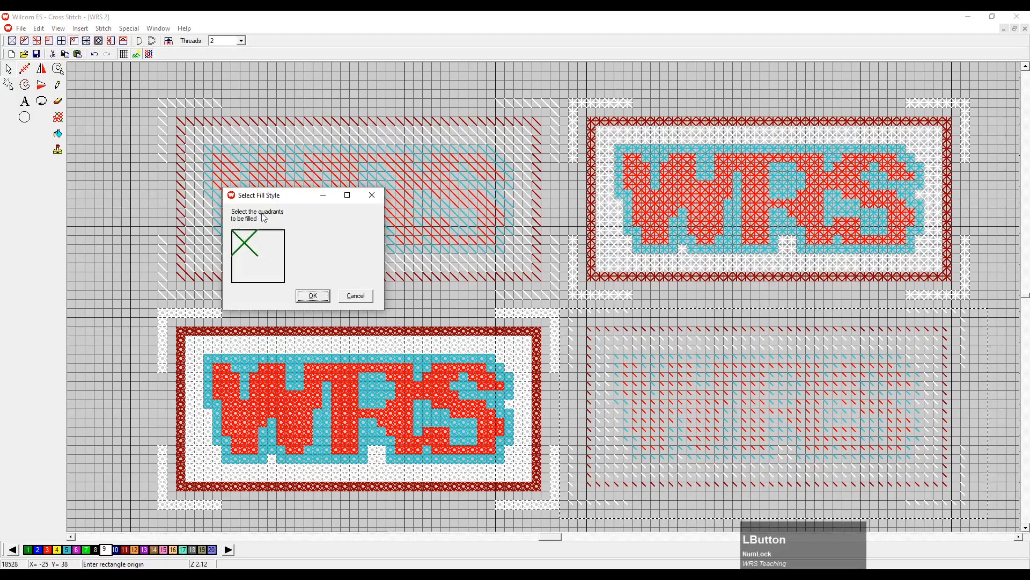
left_click(313, 295)
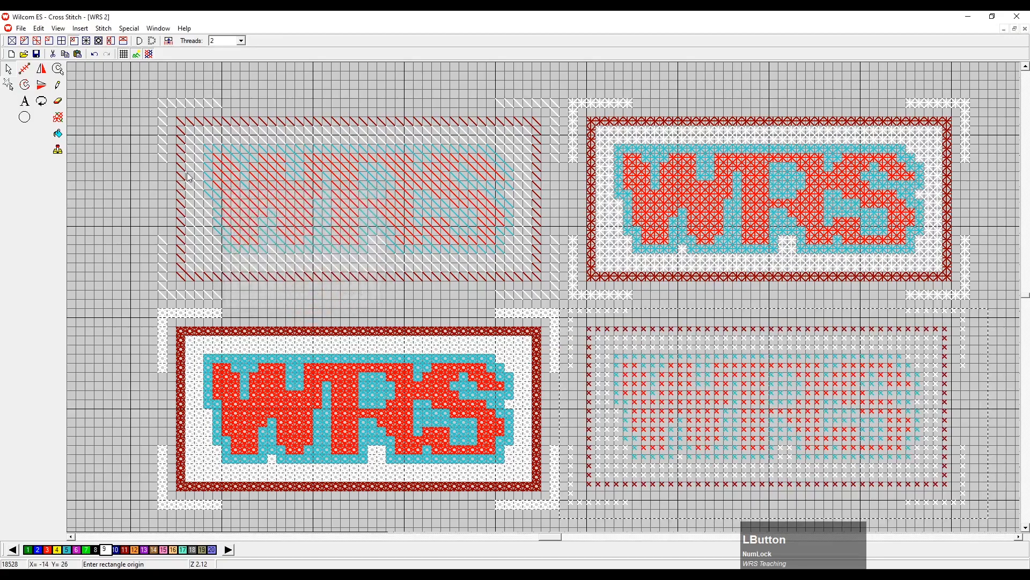
left_click(73, 41)
left_click(313, 296)
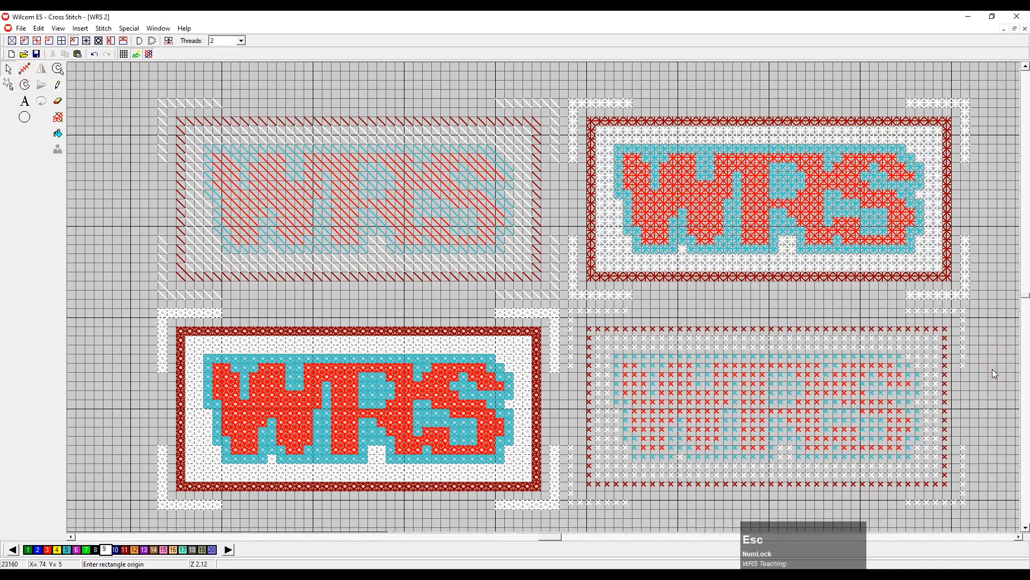
key("ctrl")
key("ctrl+s")
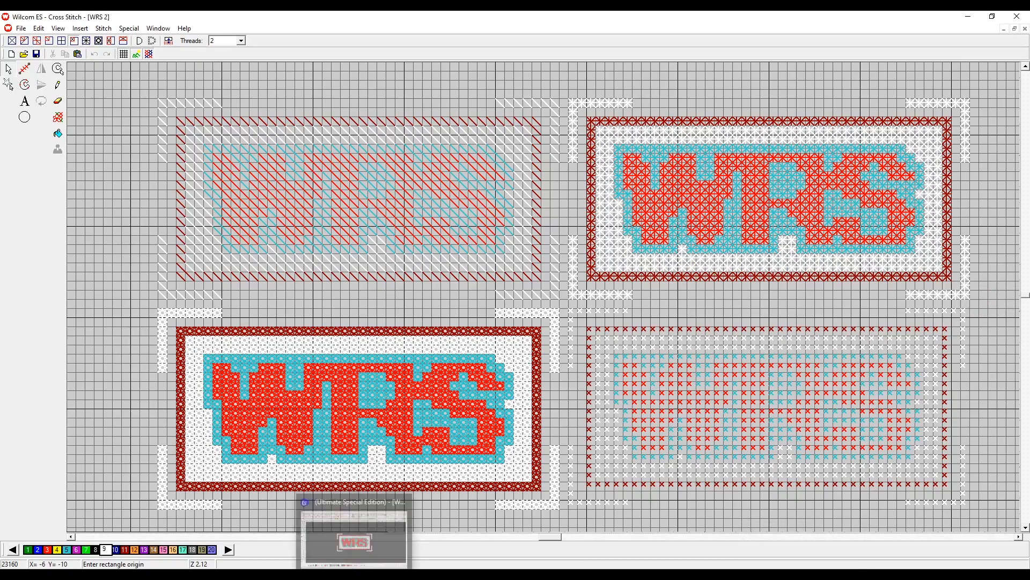
- Switch to EmbroideryStudio, close the outdated WRS 2 design and open the updated Wilcom Cross Stitch (*.EMX) file WRS 2
left_click(349, 569)
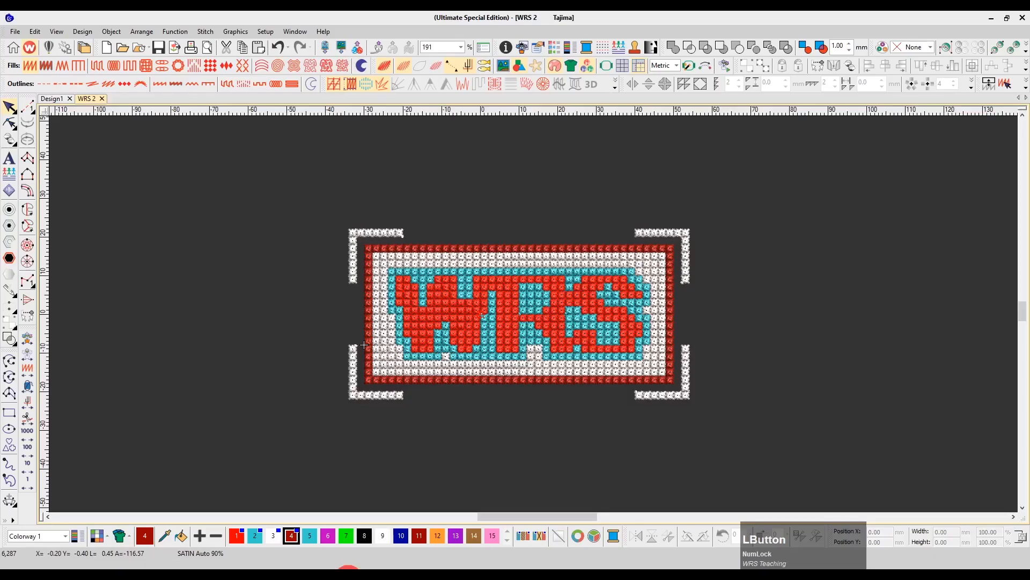
left_click(103, 98)
left_click(517, 322)
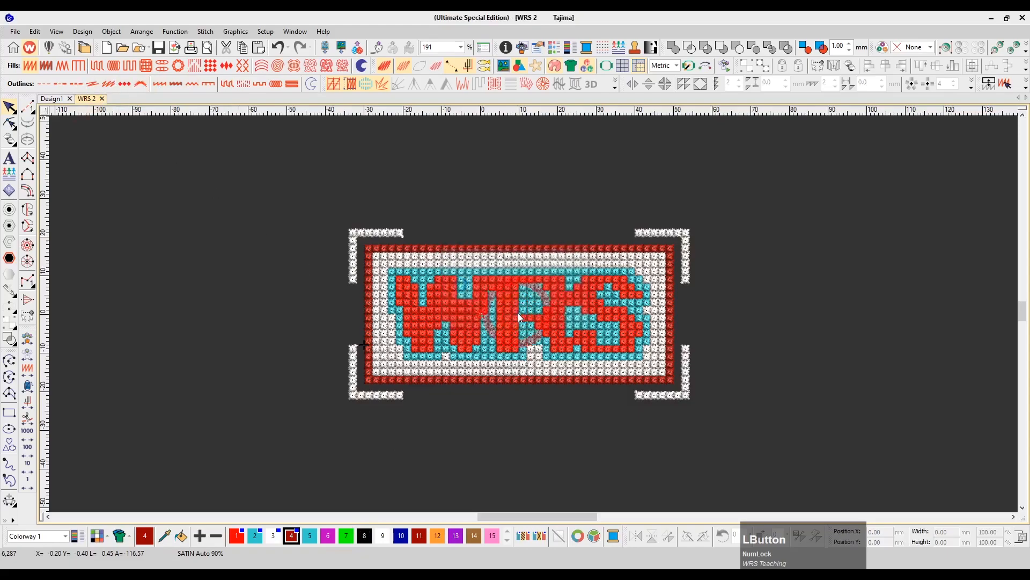
left_click(123, 48)
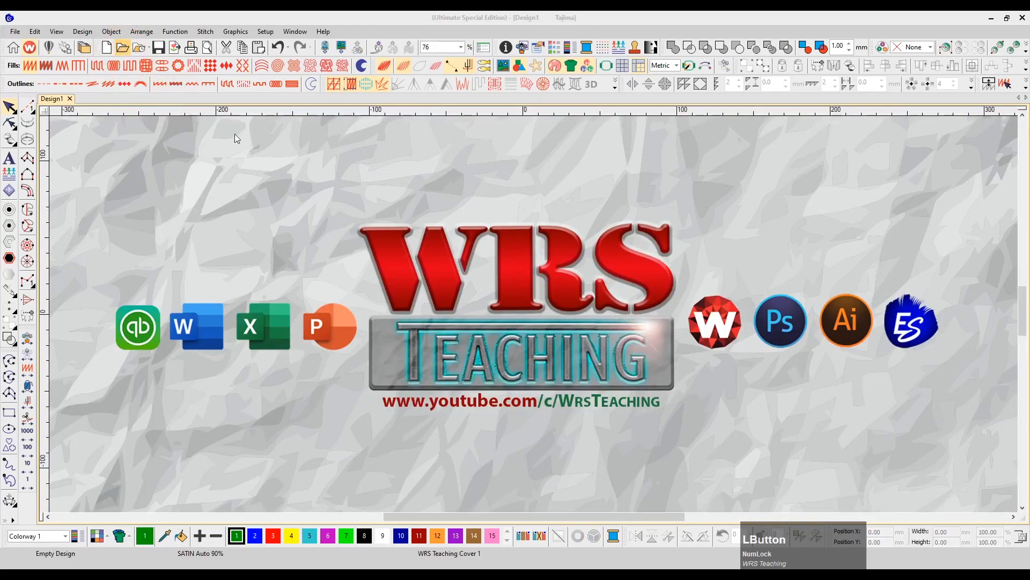
left_click(463, 224)
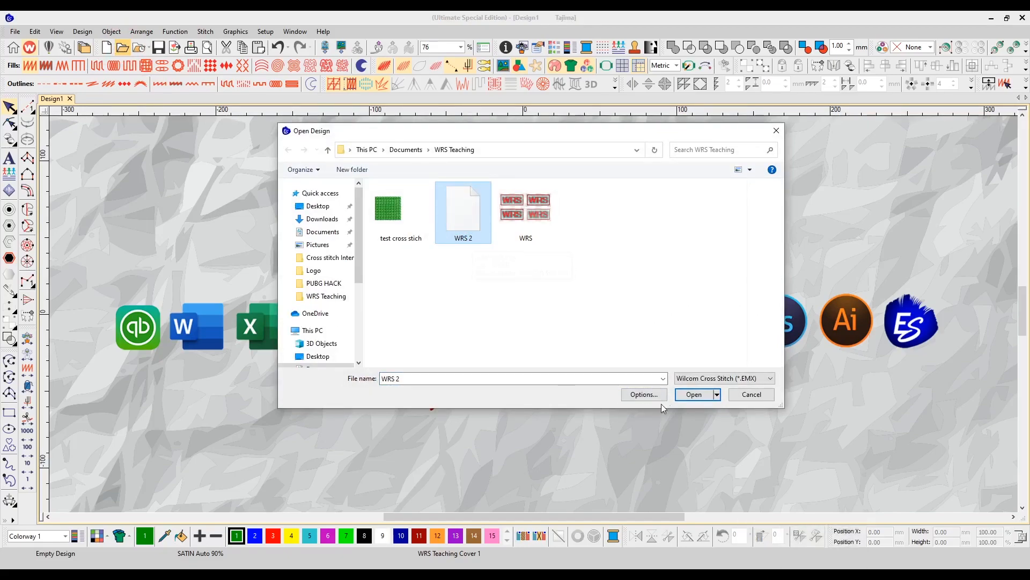
left_click(693, 395)
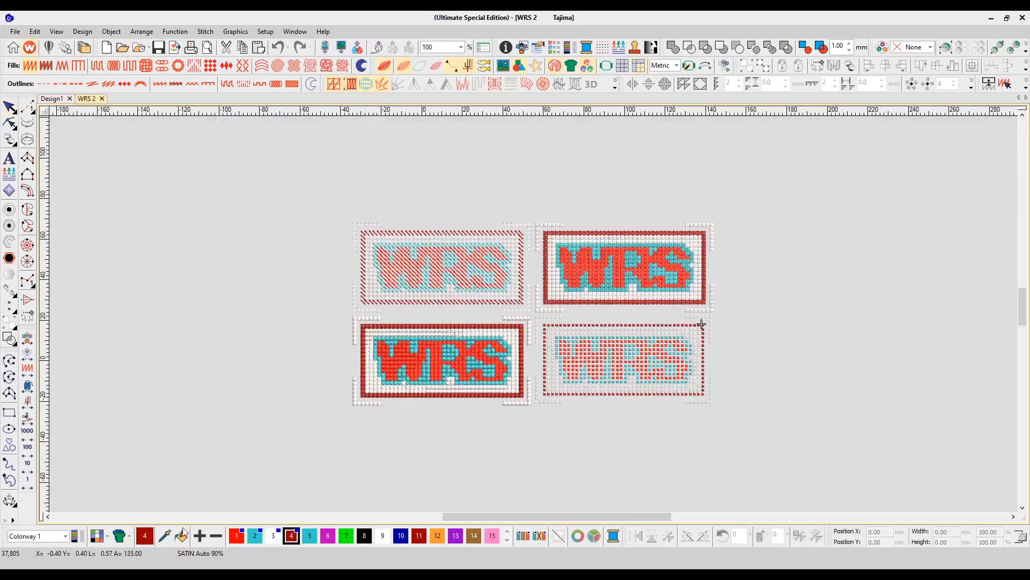
- Set the design's background color to dark grey and inspect the stitching of the four WRS copies up close
left_click(108, 537)
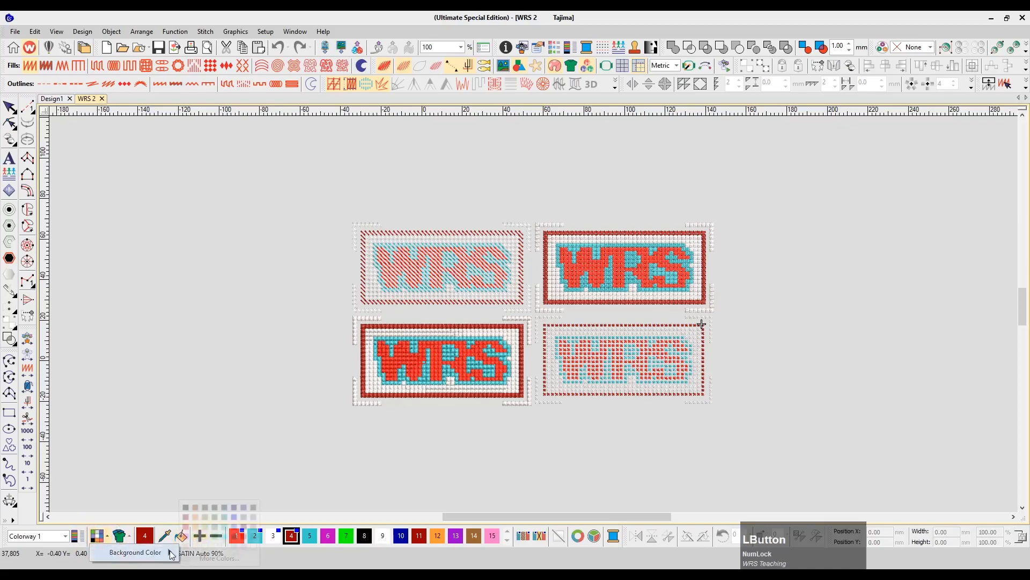
mouse_move(170, 550)
left_click(253, 506)
key("z")
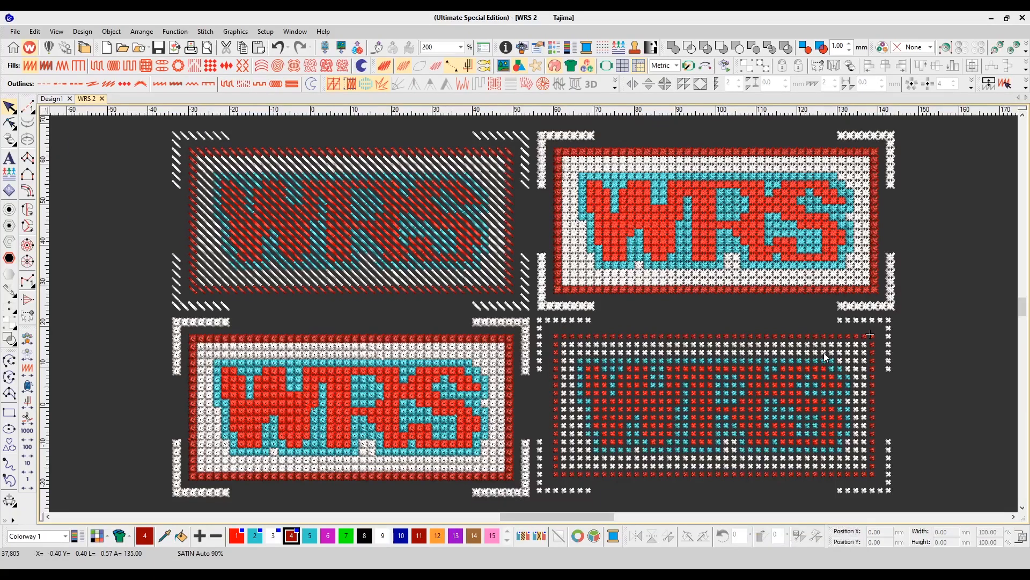
scroll(823, 352, "down", 2)
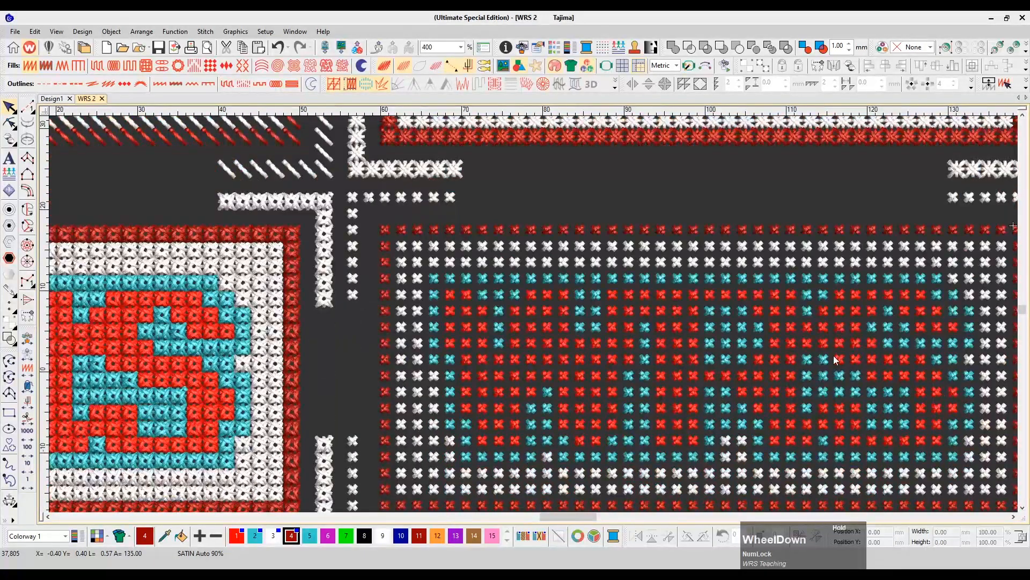
scroll(791, 322, "up", 2)
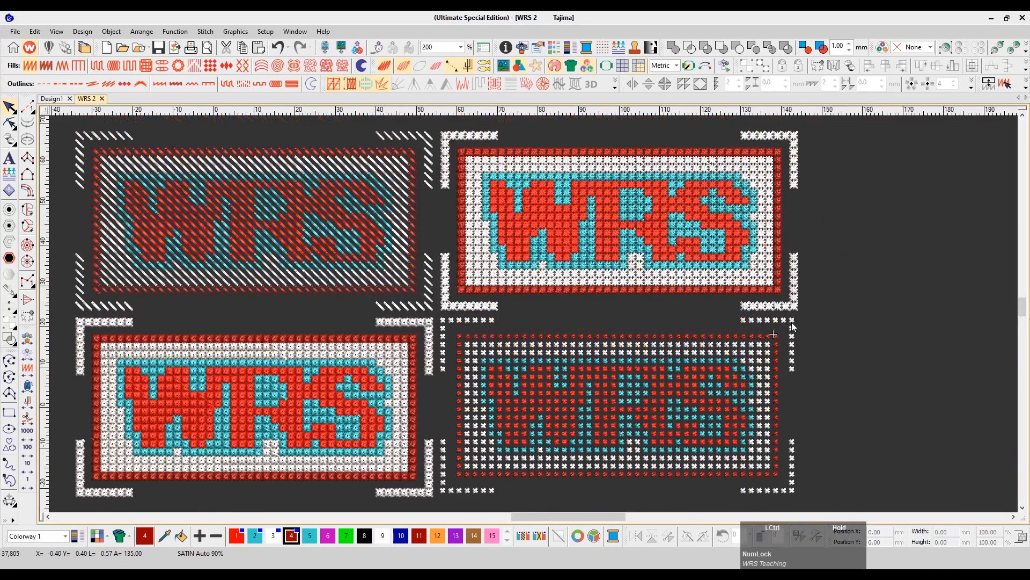
key("F2")
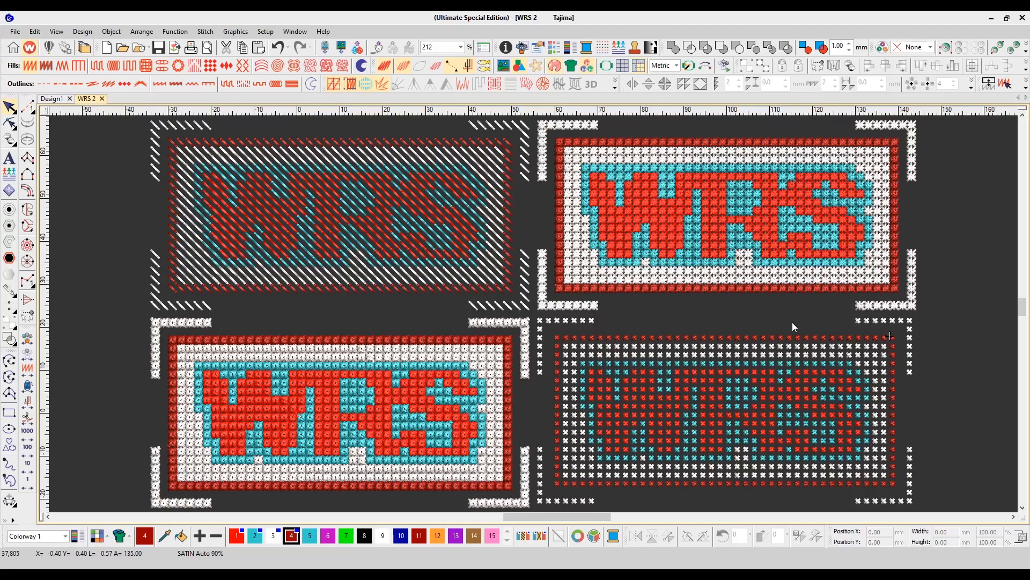
- Select all four WRS copies and move them about 190 mm to the right, clear of the design's start point
scroll(792, 322, "down", 3)
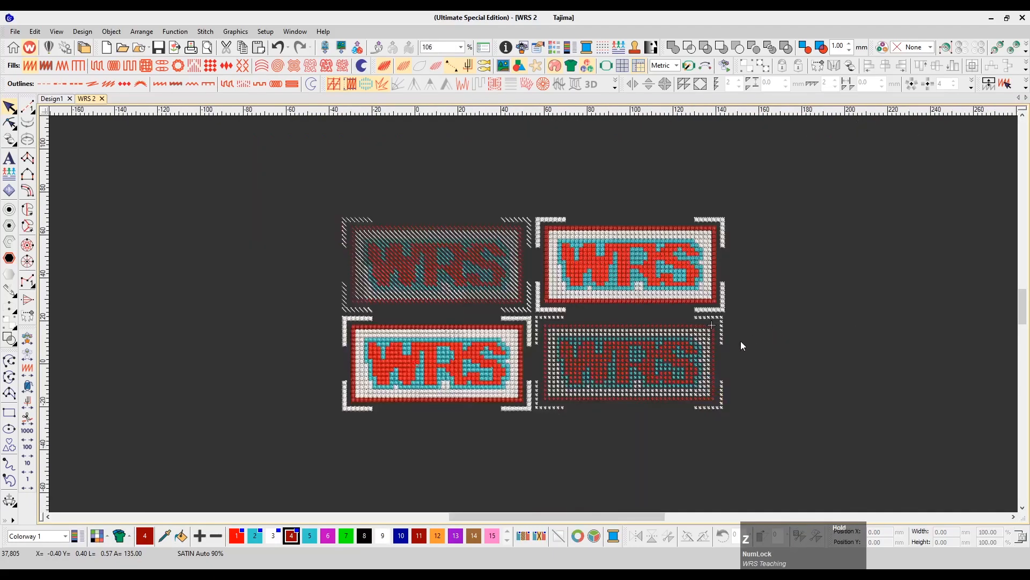
left_click_drag(674, 144, 195, 476)
left_click_drag(362, 280, 775, 280)
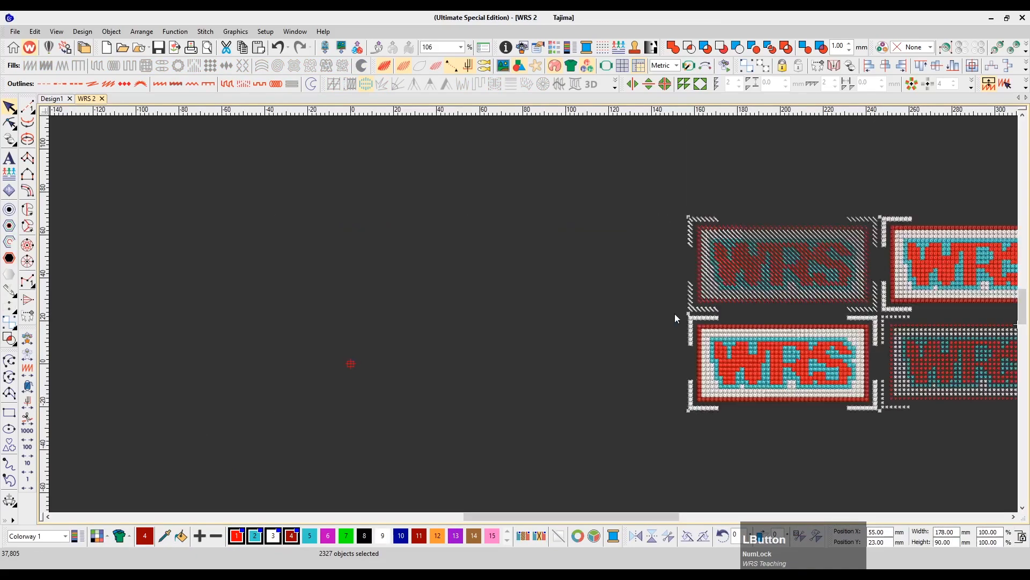
scroll(675, 314, "down", 2)
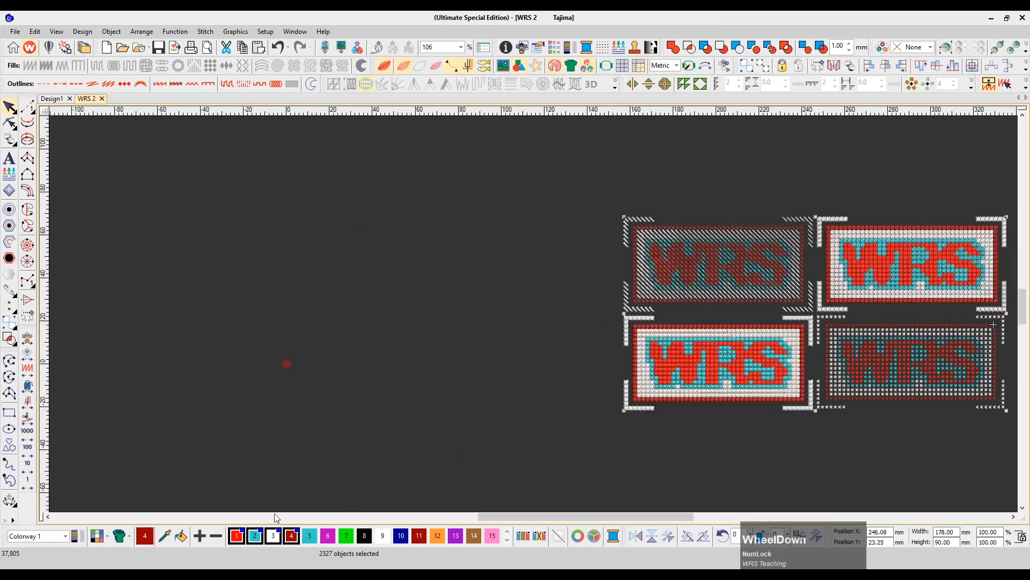
- Display the Backpack_front accessory as the product background and try to move the four WRS copies farther off it
left_click(170, 541)
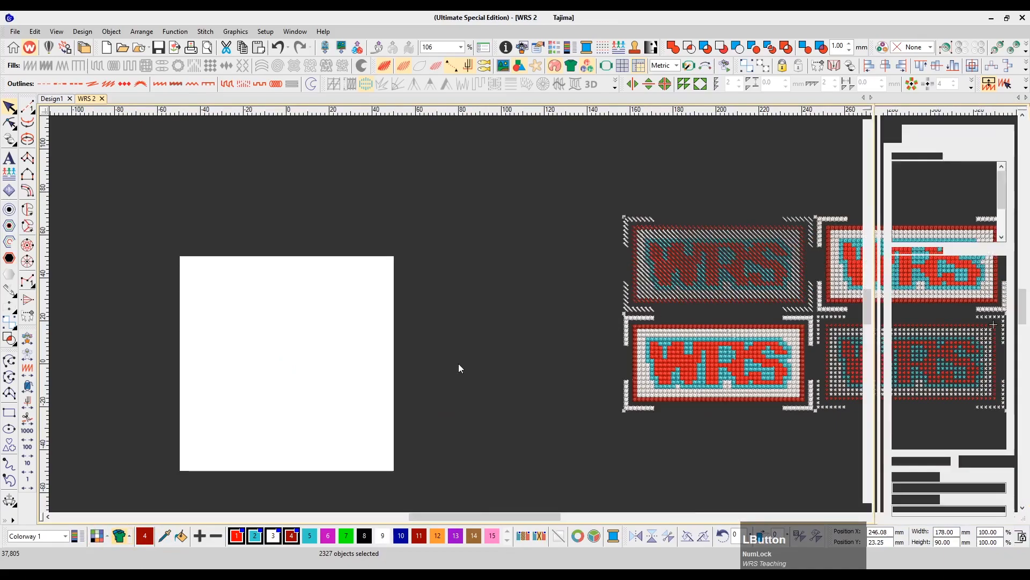
left_click(932, 176)
left_click(920, 340)
key("shift+z")
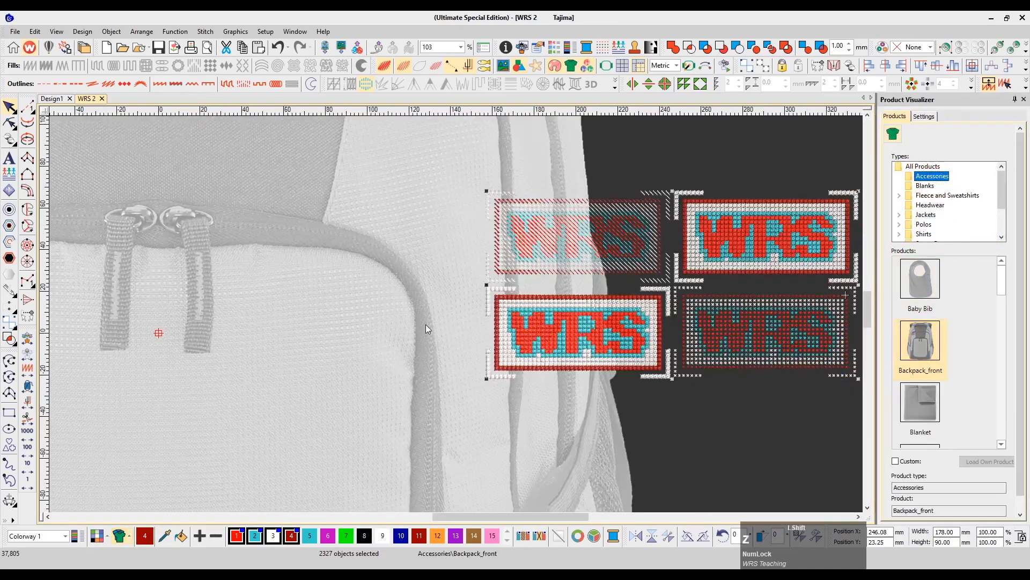
left_click(597, 402)
key("shift+z")
key("shift+z")
left_click_drag(581, 246, 560, 332)
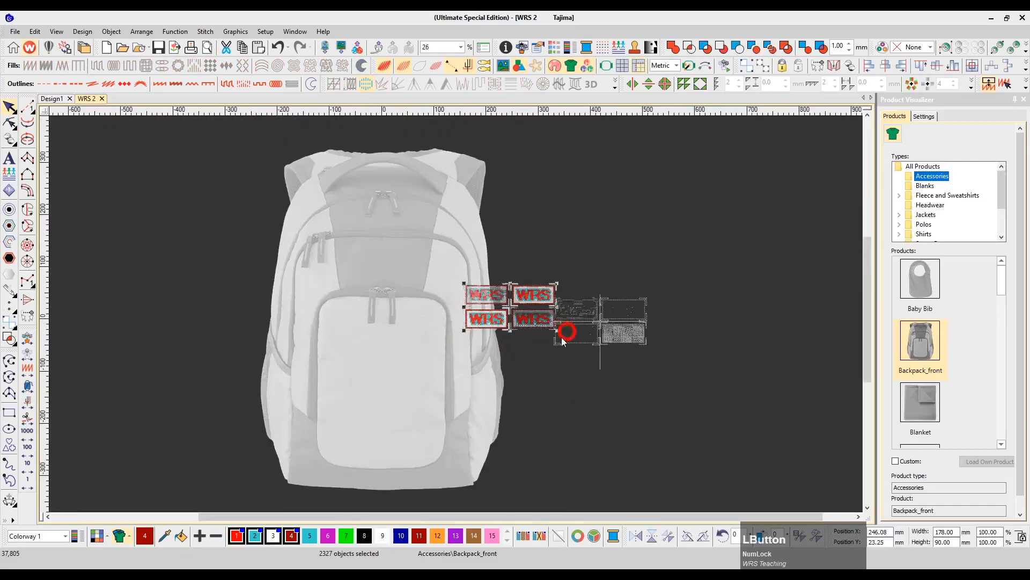
left_click(526, 418)
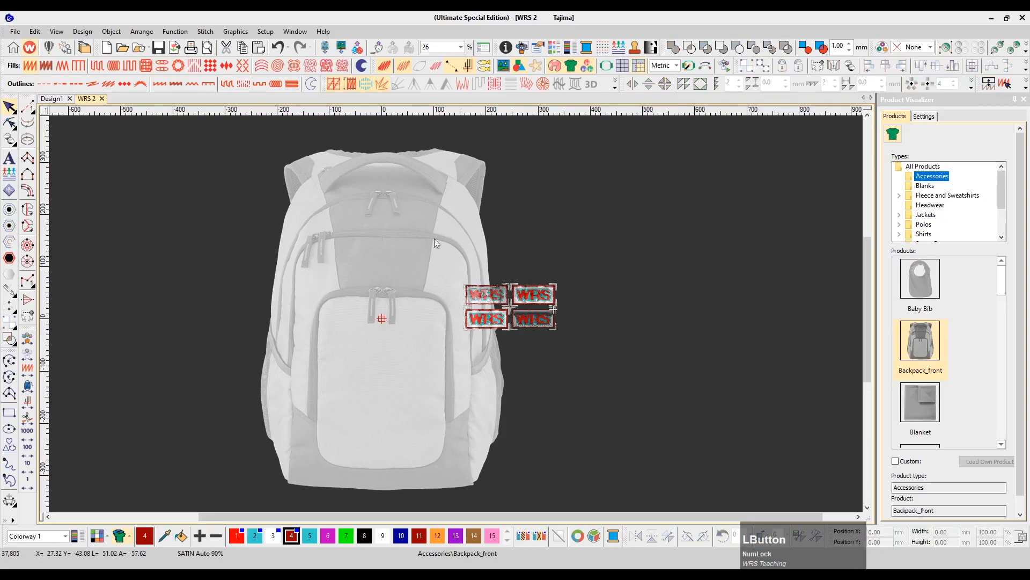
- Set the backpack's Color 1 to Gray-80% in the product settings and apply it
left_click(923, 116)
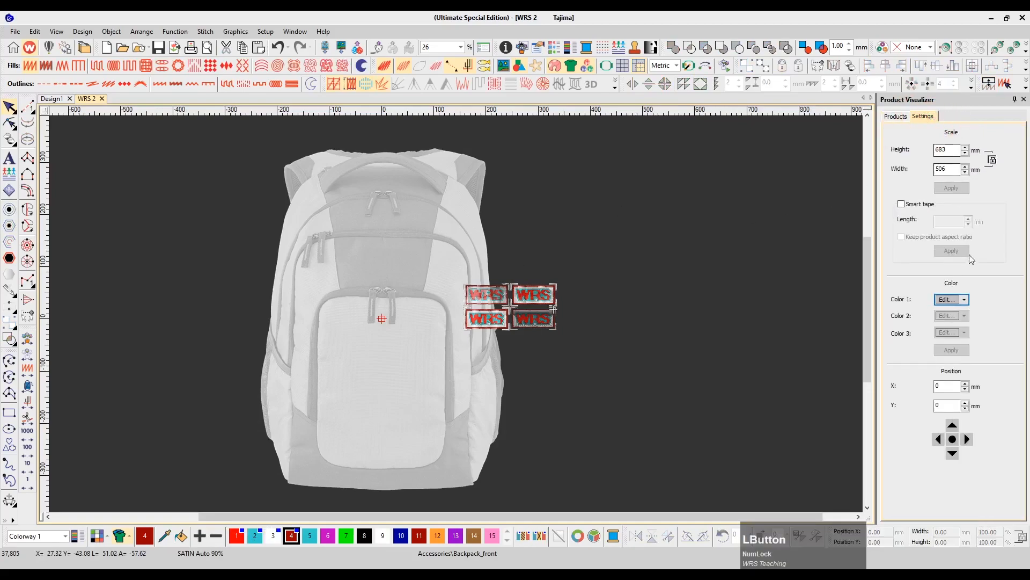
left_click(965, 300)
left_click(1012, 315)
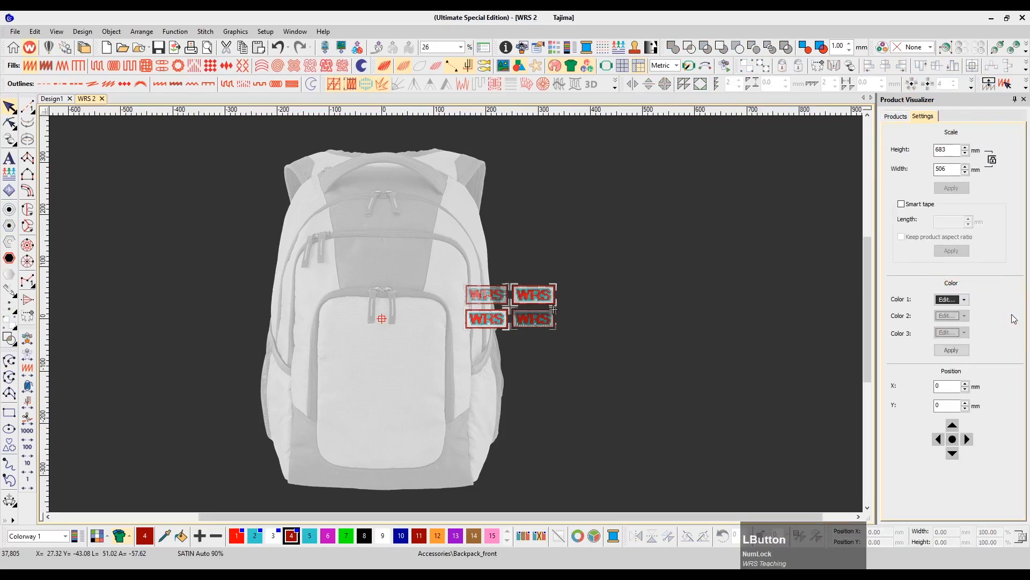
left_click(947, 350)
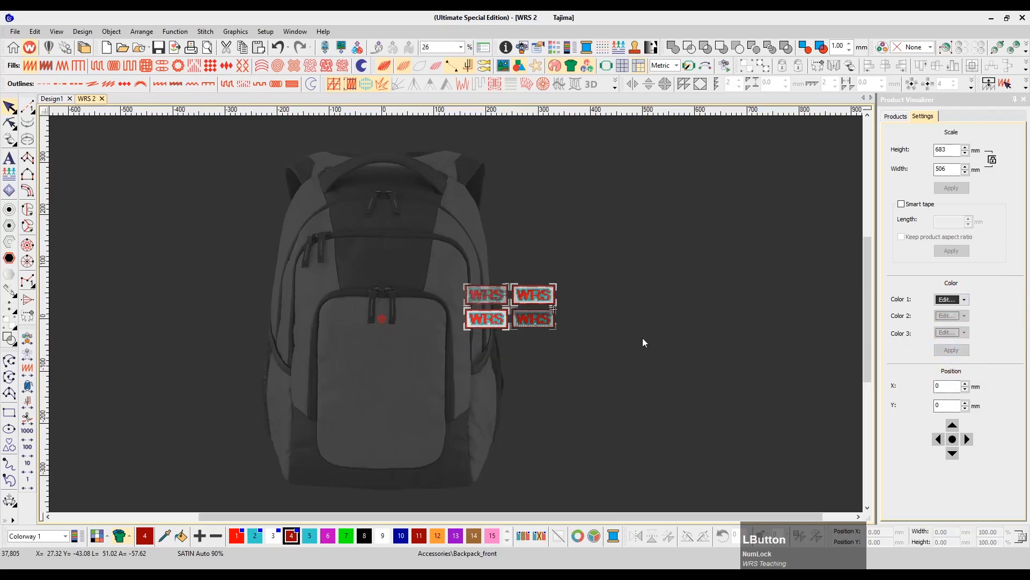
- Try a medium grey and a dark olive as the backpack's Color 1, applying each one
left_click(969, 304)
left_click(1011, 328)
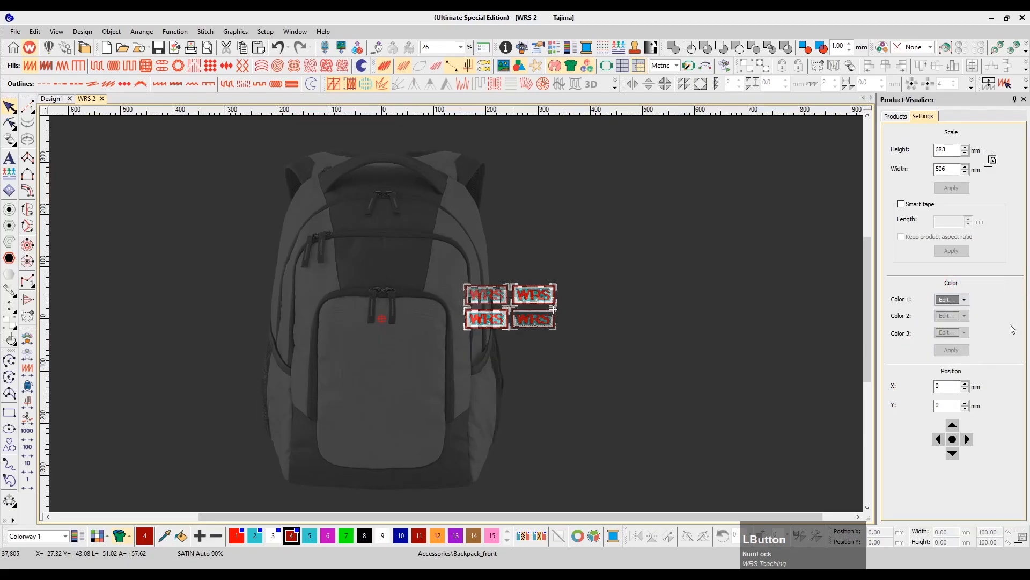
left_click(951, 350)
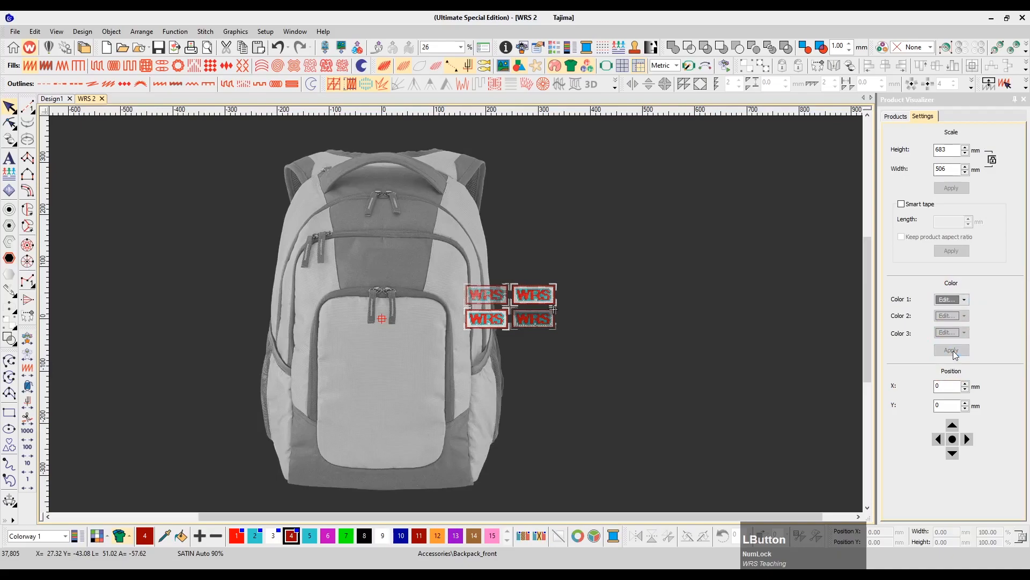
left_click(964, 301)
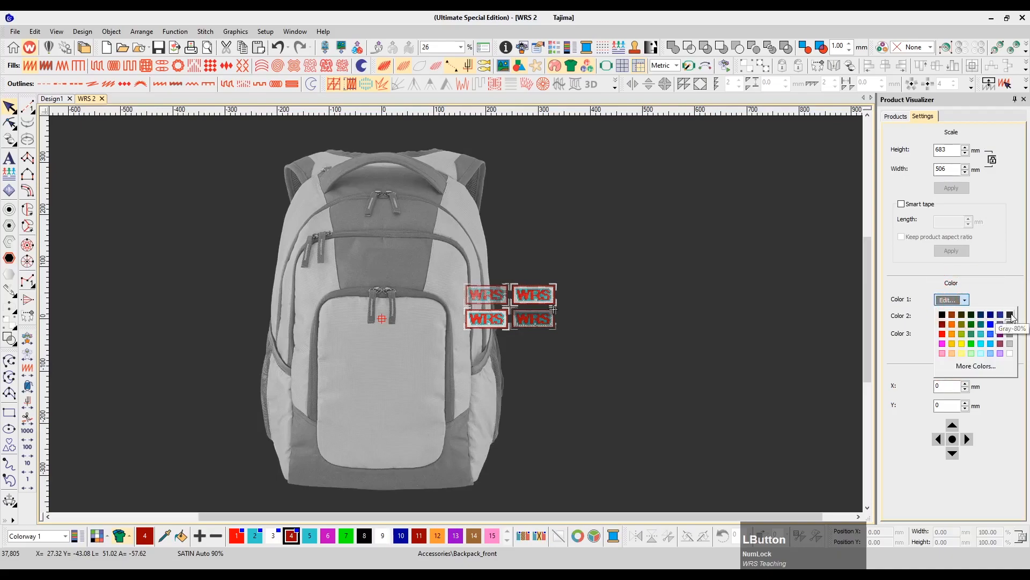
left_click(962, 314)
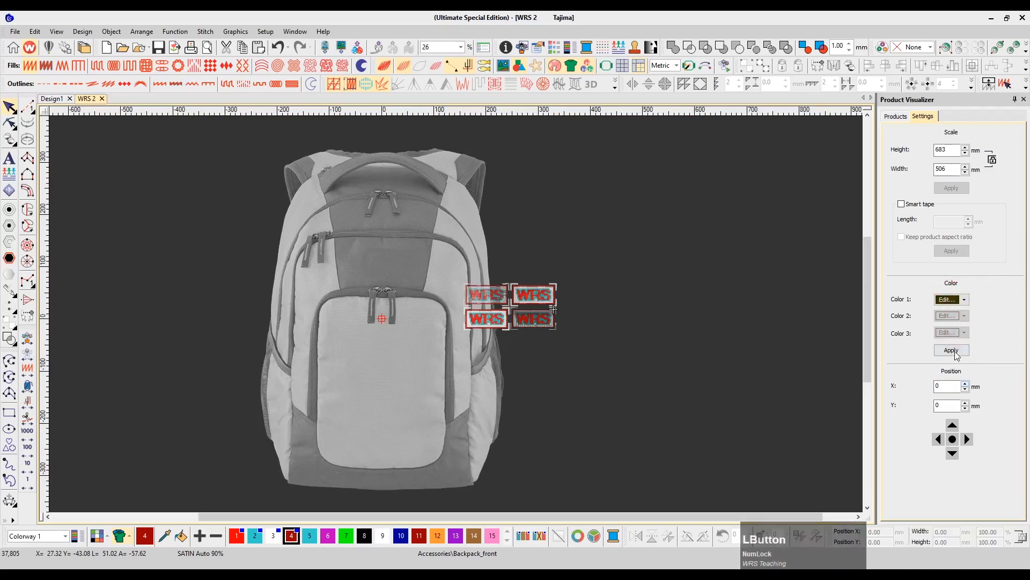
left_click(952, 351)
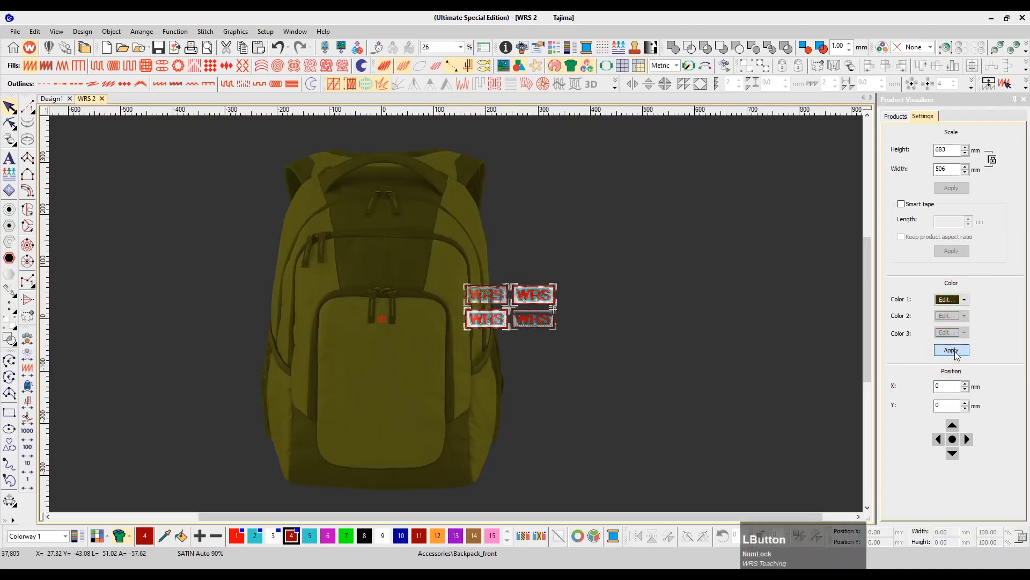
- Return the backpack's Color 1 to Gray-80% and apply the color
left_click(964, 300)
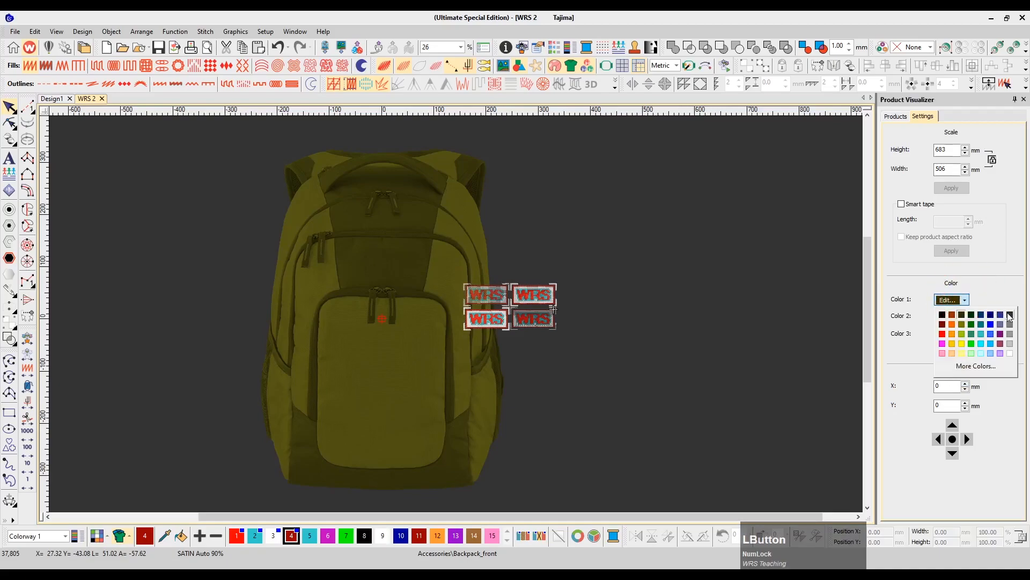
left_click(1008, 316)
left_click(951, 350)
left_click(757, 346)
- Select all four WRS copies and move them farther right so they sit completely clear of the backpack
scroll(656, 294, "down", 3)
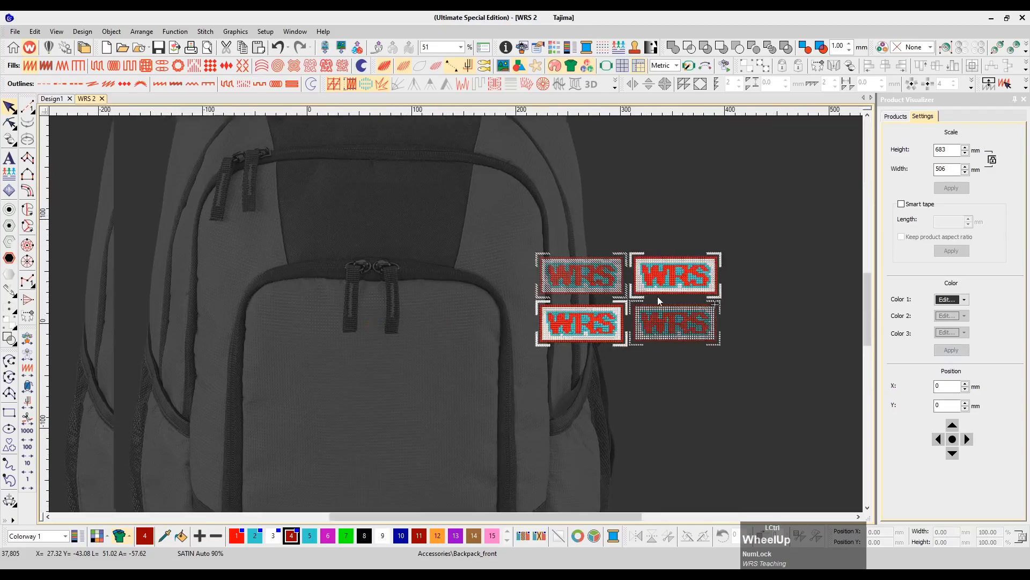
scroll(662, 290, "down", 2)
left_click_drag(668, 192, 538, 273)
left_click_drag(642, 203, 479, 274)
left_click_drag(547, 257, 746, 298)
scroll(746, 295, "down", 3)
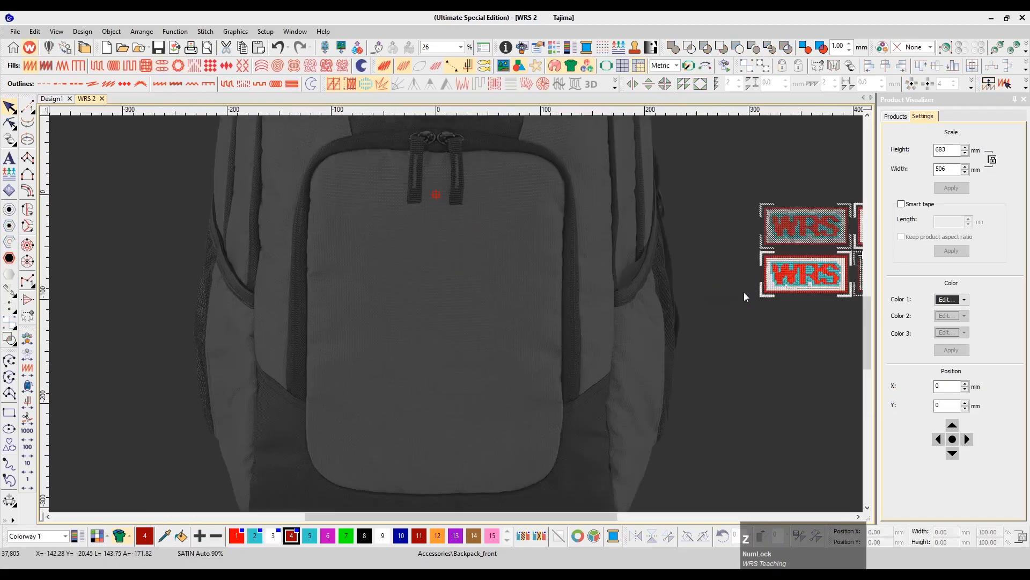
scroll(737, 299, "right", 1)
- Select all objects of the lower-left WRS copy and group them
left_click(512, 277)
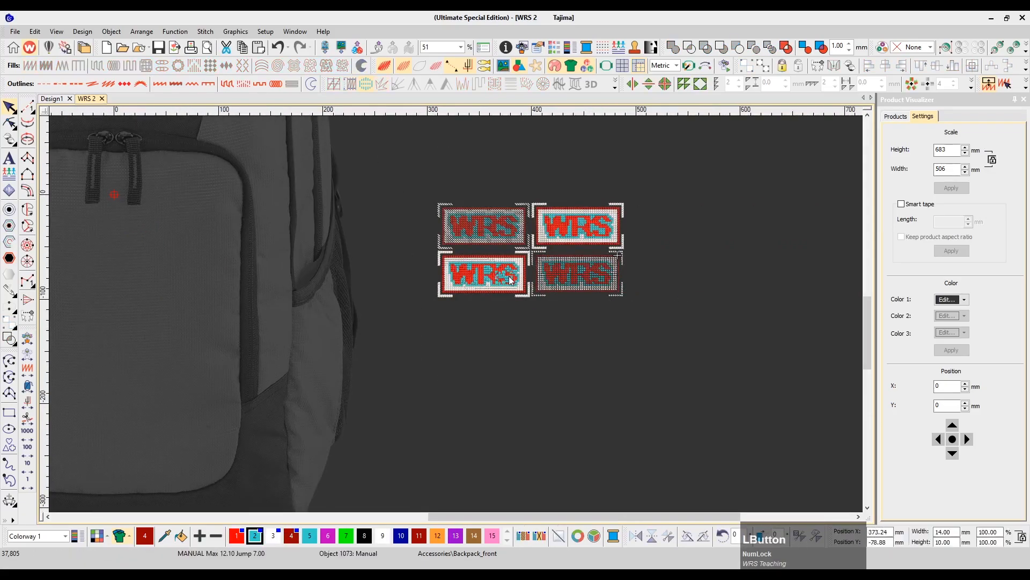
key("z")
left_click_drag(610, 368, 508, 326)
left_click_drag(606, 362, 403, 249)
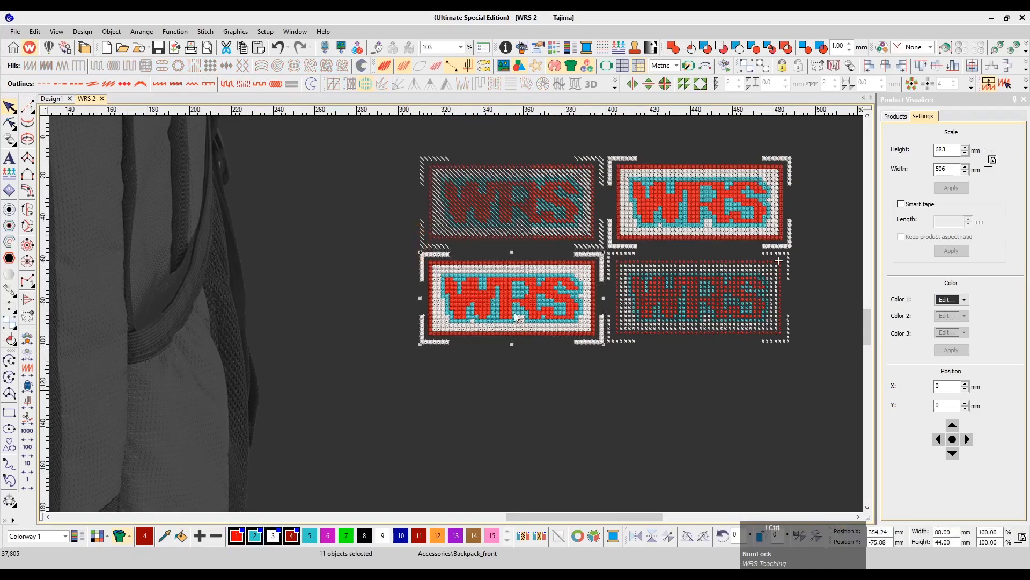
key("ctrl+g")
- Place the grouped WRS copy on the backpack's front pocket, enlarge it to about 125 mm wide and inspect its stitching
scroll(593, 328, "up", 1)
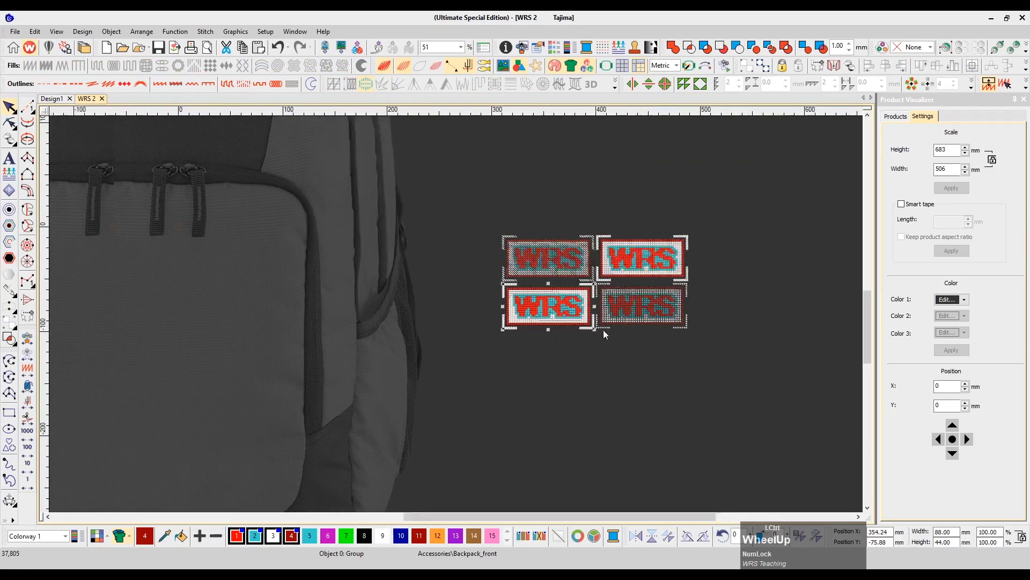
scroll(592, 327, "left", 3)
left_click_drag(739, 320, 376, 355)
left_click_drag(420, 324, 438, 307)
scroll(462, 347, "up", 1)
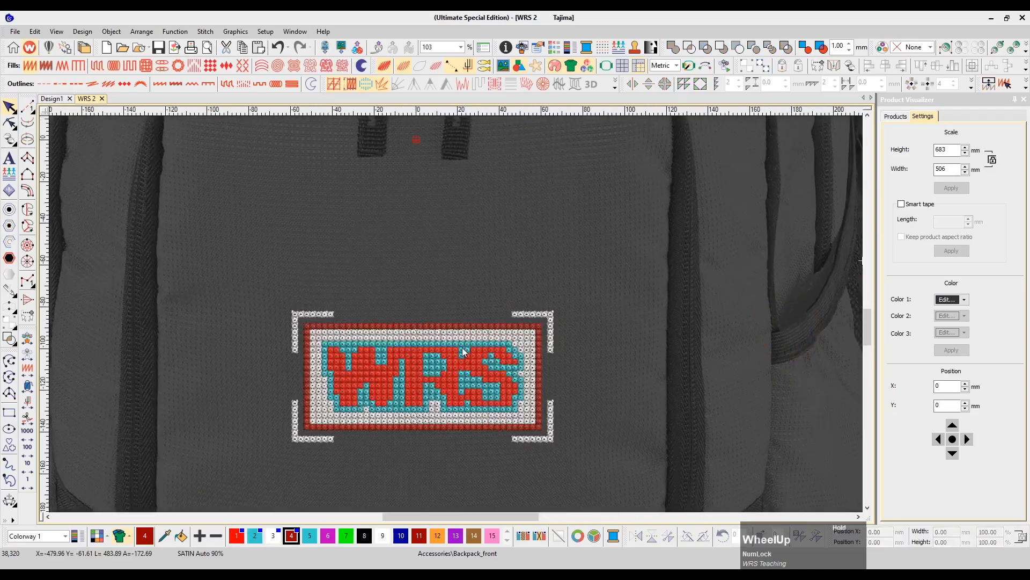
scroll(462, 347, "down", 1)
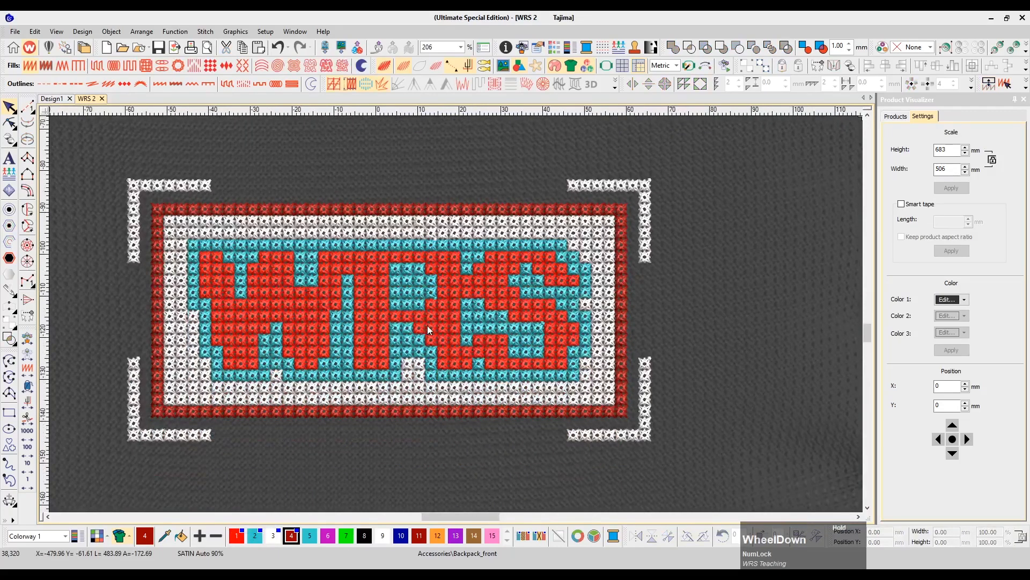